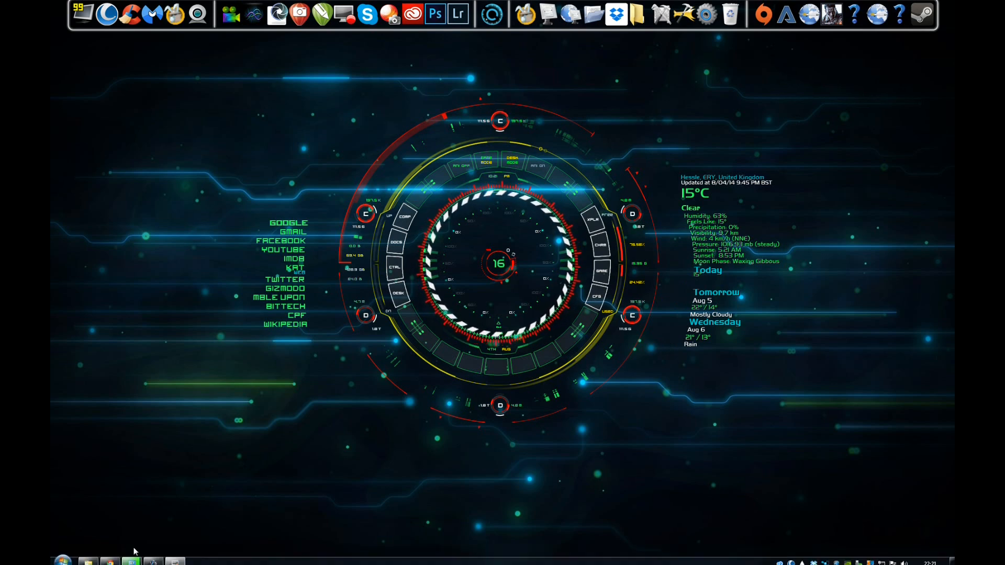
Step: Check the progress of the running backup in Backup and Restore, then minimise it
left_click(132, 559)
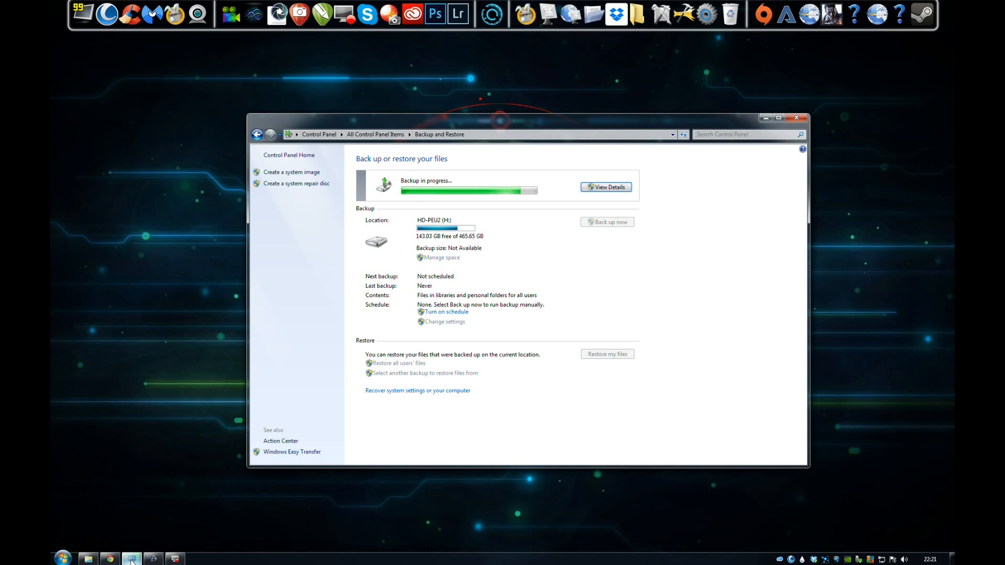
left_click(131, 559)
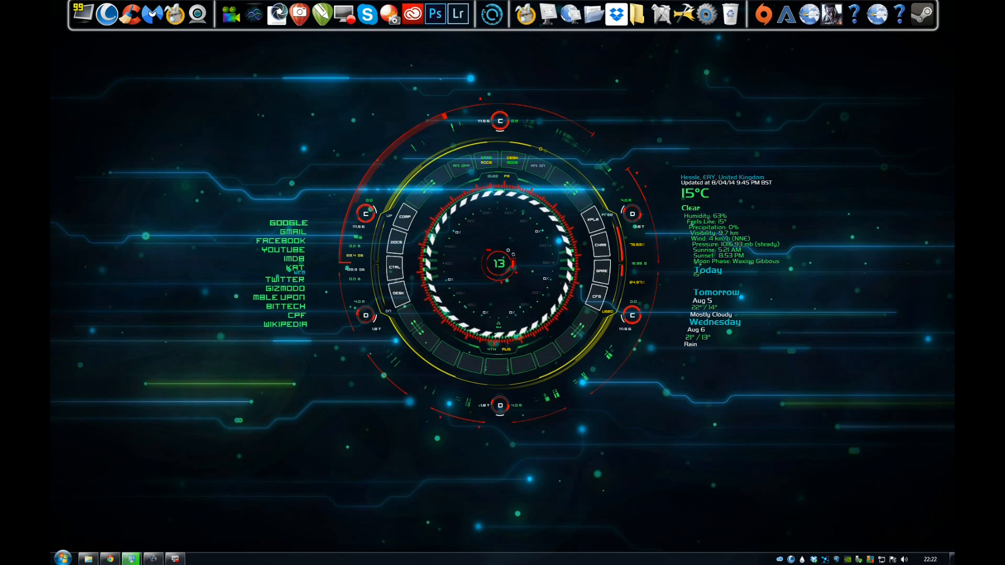
Step: Bring up the Explorer window showing the Zoom Recordings folder
mouse_move(90, 561)
mouse_move(133, 561)
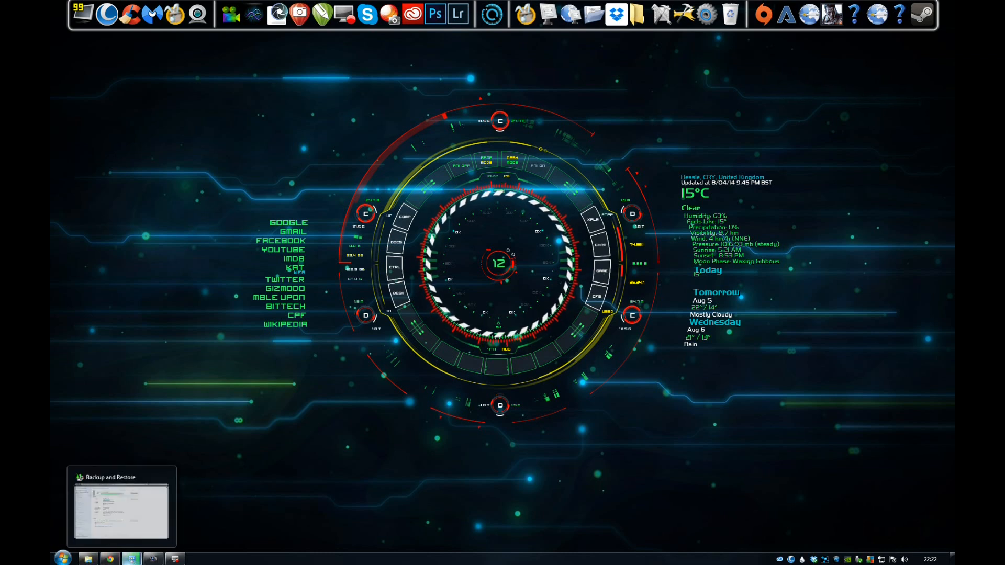
left_click(90, 560)
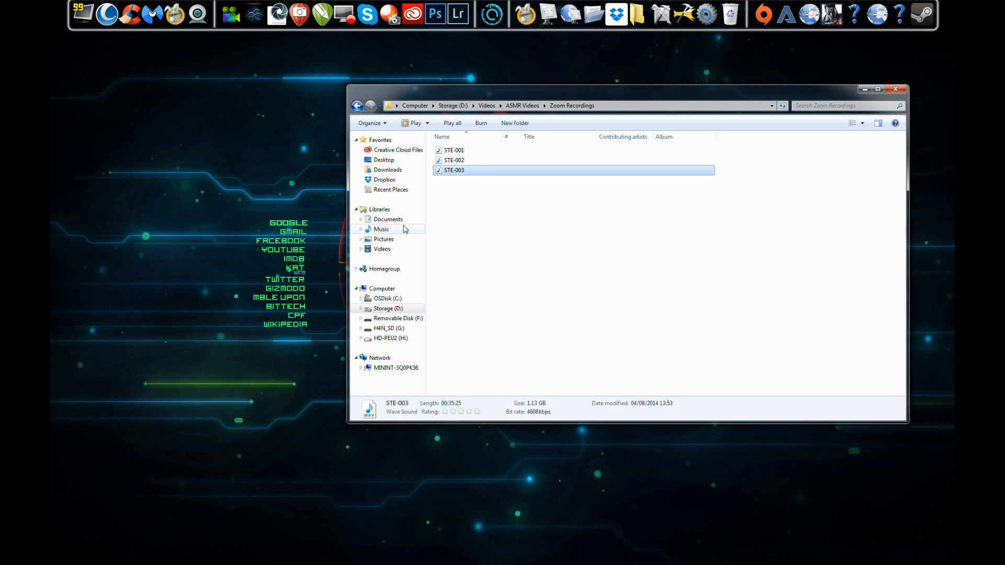
Step: Open a second Explorer window and browse Storage (D:) to Videos, ASMR Videos and its Zoom Recordings subfolder
left_click(62, 558)
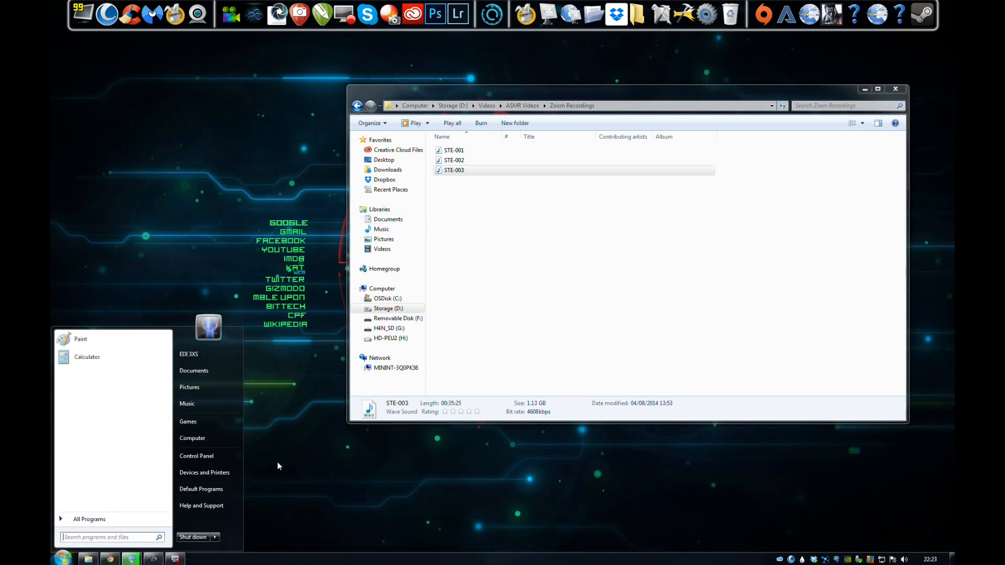
left_click(223, 368)
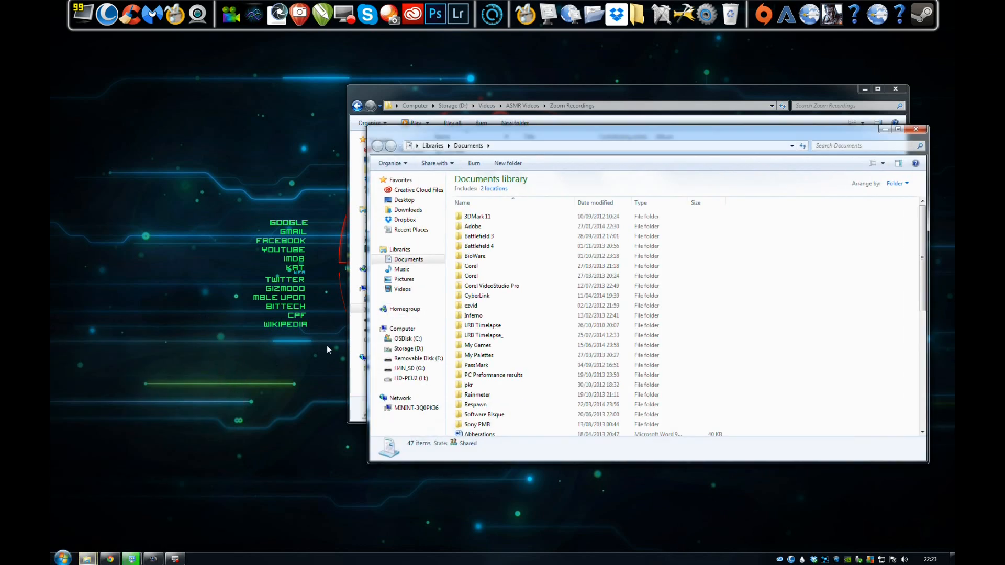
left_click(412, 352)
scroll(595, 351, "down", 15)
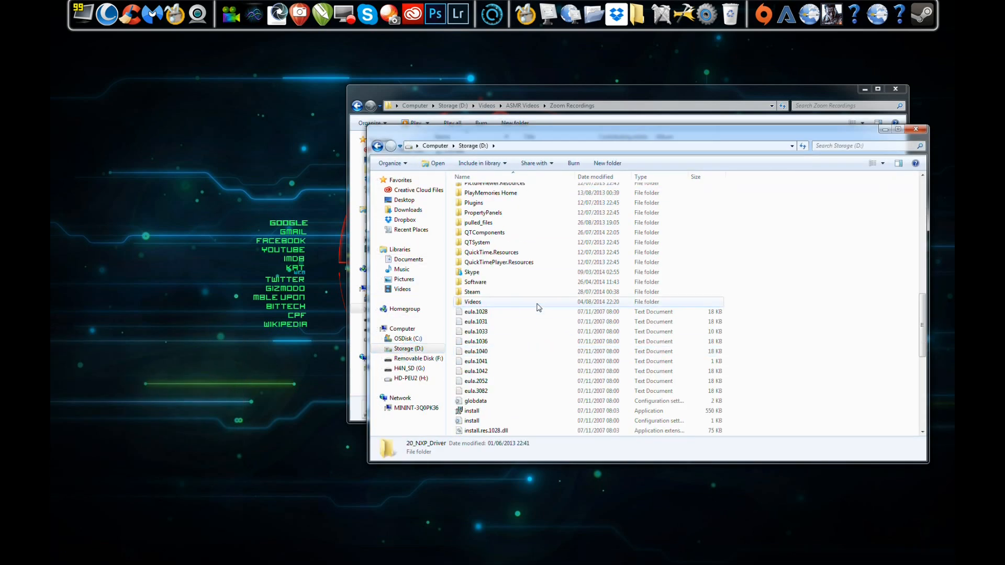
double_click(474, 301)
double_click(484, 189)
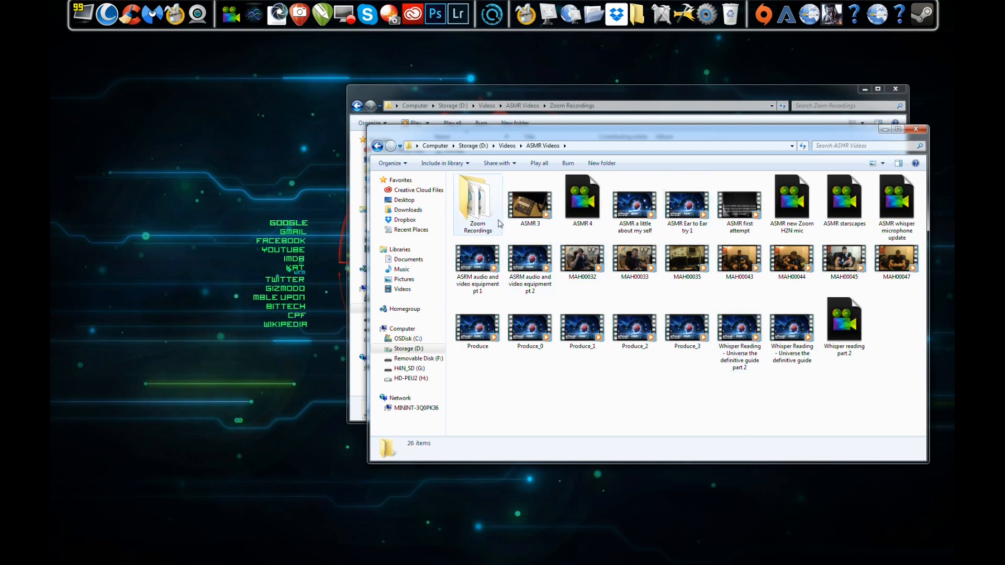
mouse_move(498, 224)
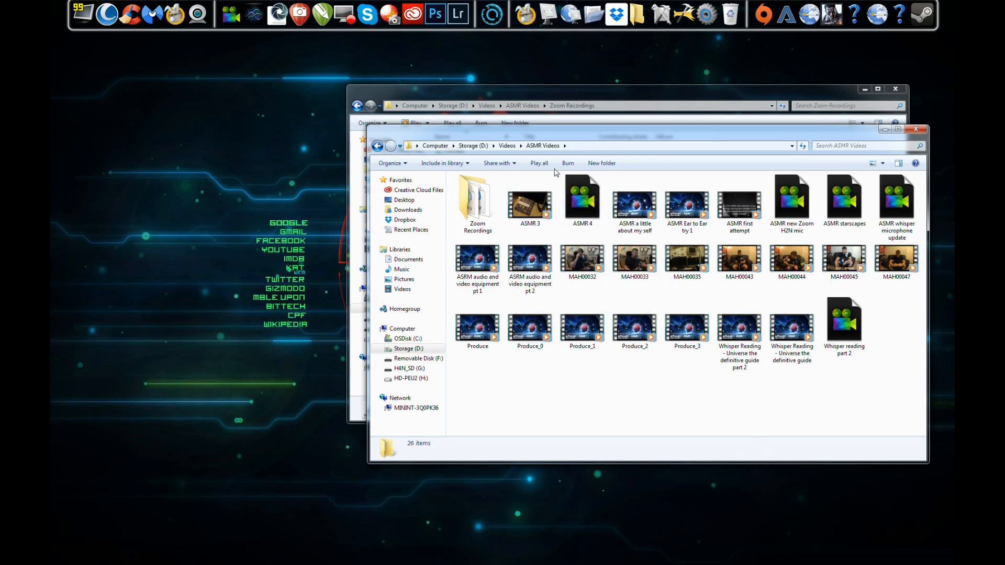
double_click(482, 202)
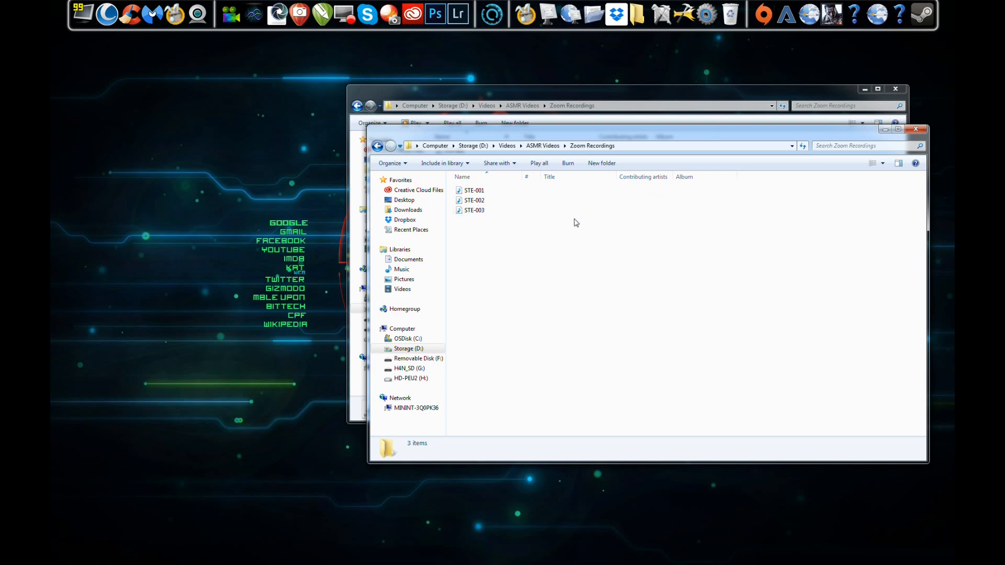
key("BackSpace")
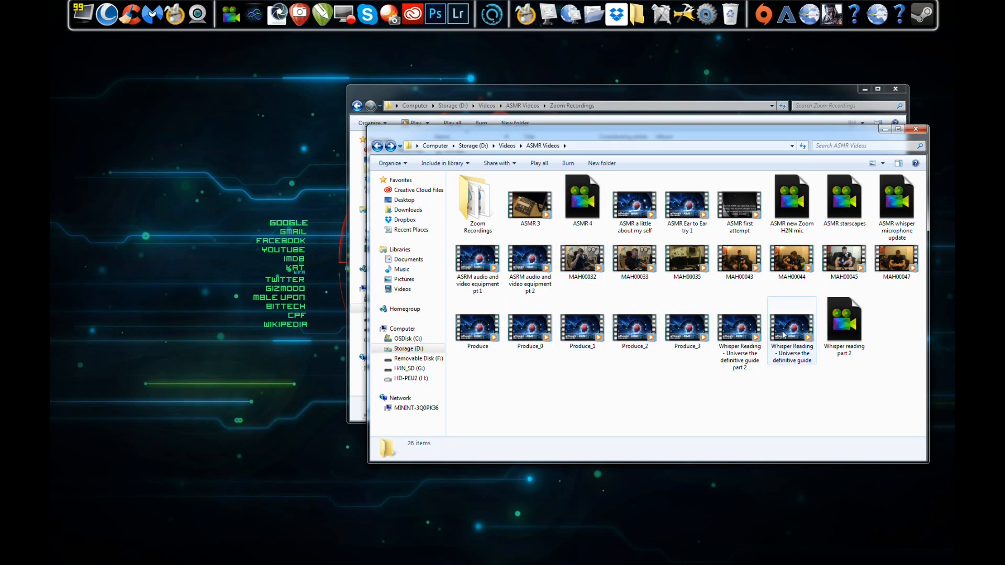
Step: Open the Whisper reading part 2 project in PowerDirector, dismissing the update notice and ignoring all missing media
double_click(849, 329)
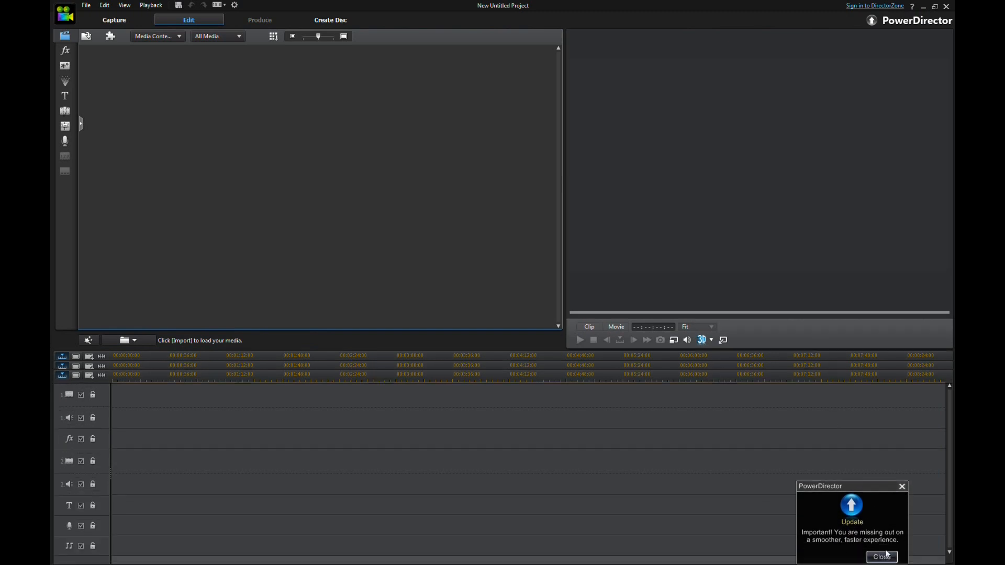
left_click(881, 557)
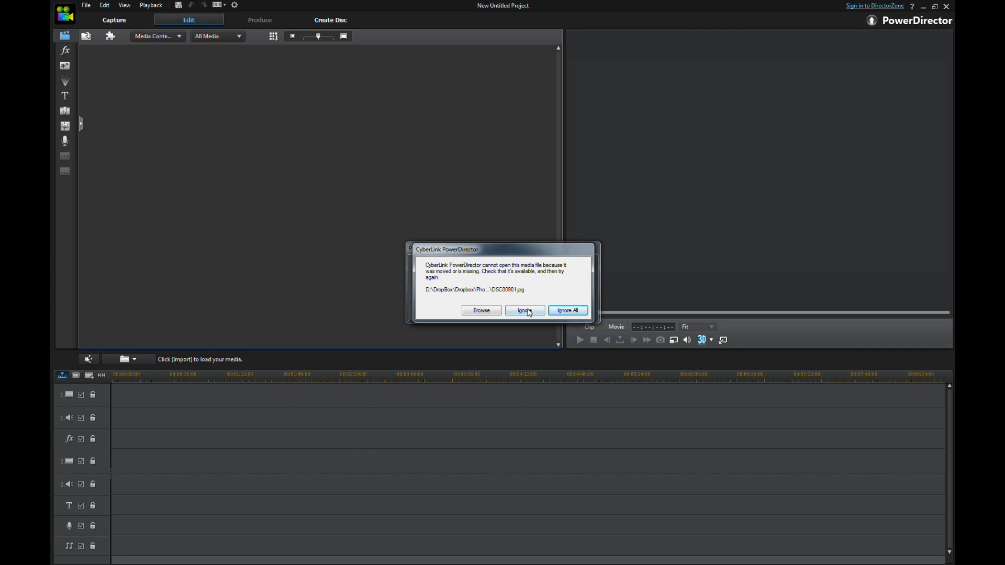
left_click(577, 311)
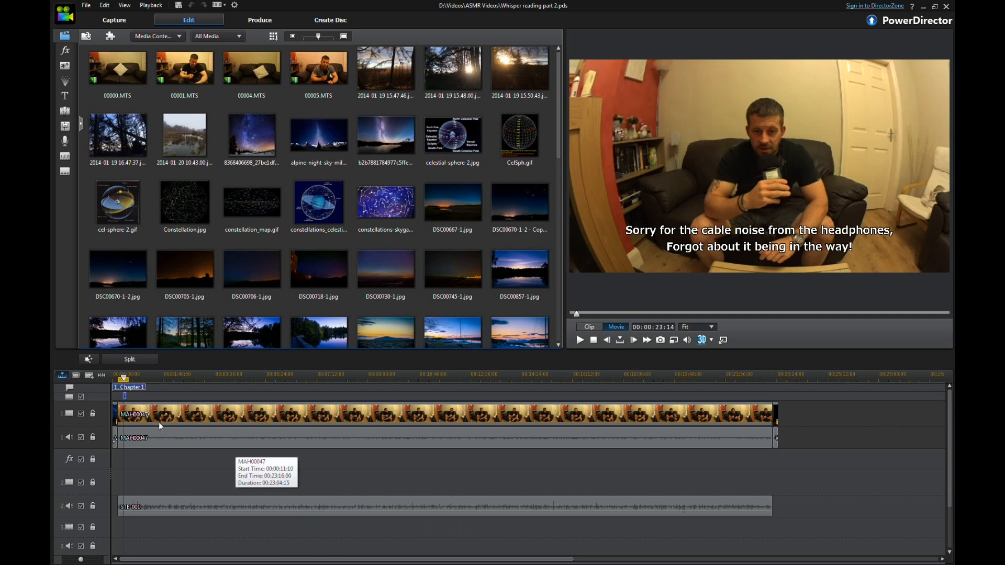
Step: Import STE-003 from the Zoom Recordings folder into the project's media library
left_click(114, 412)
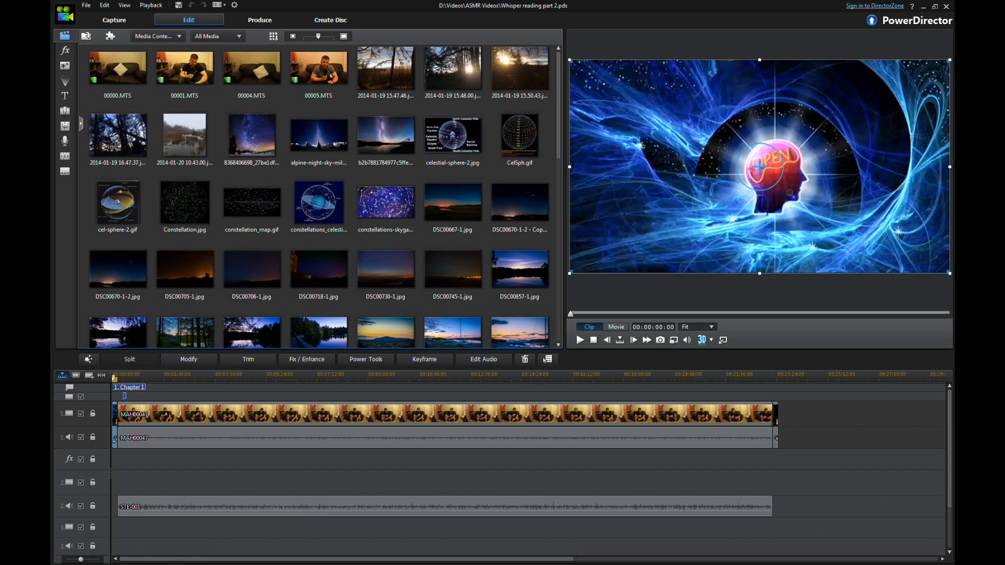
mouse_move(87, 558)
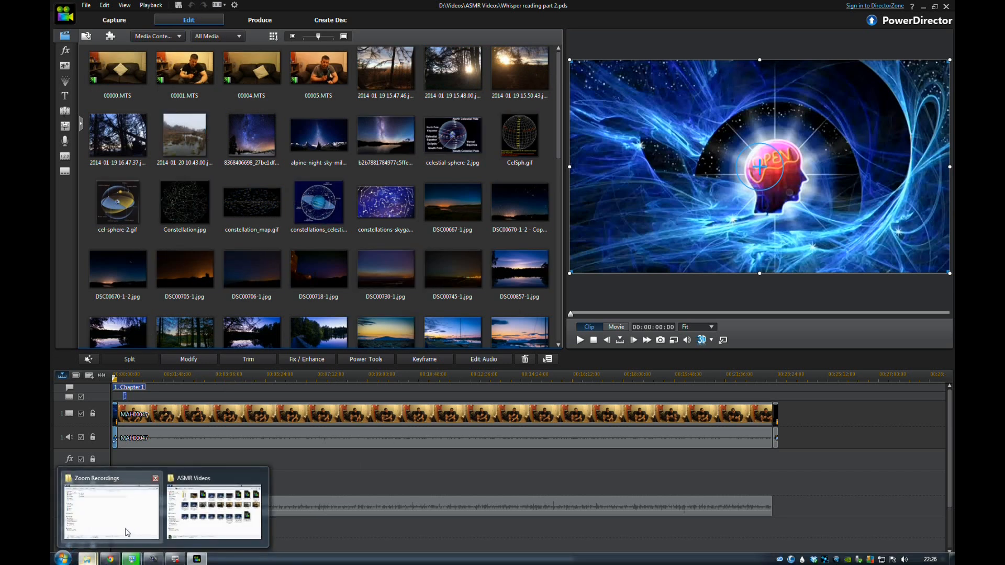
left_click(128, 532)
left_click(463, 173)
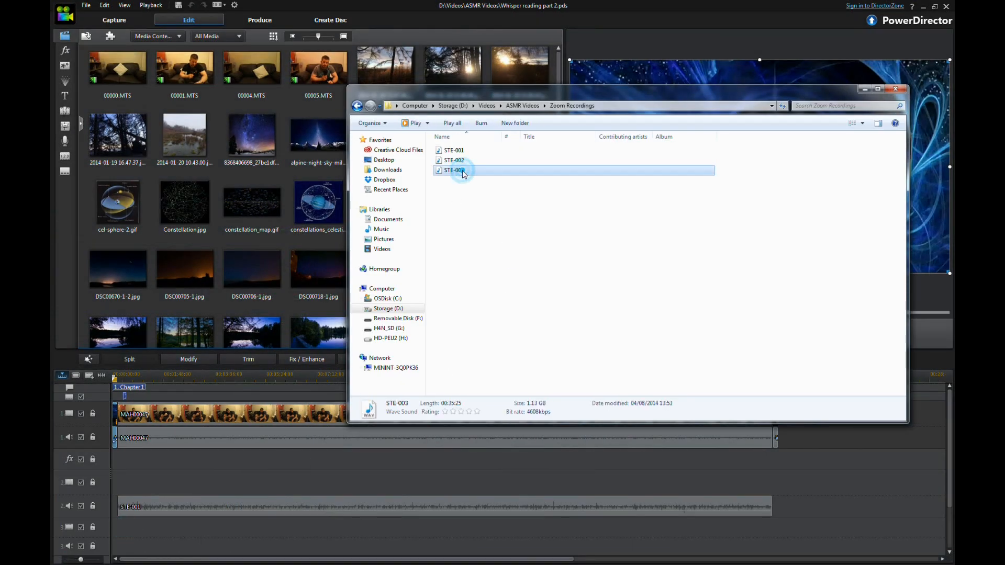
left_click_drag(461, 172, 287, 313)
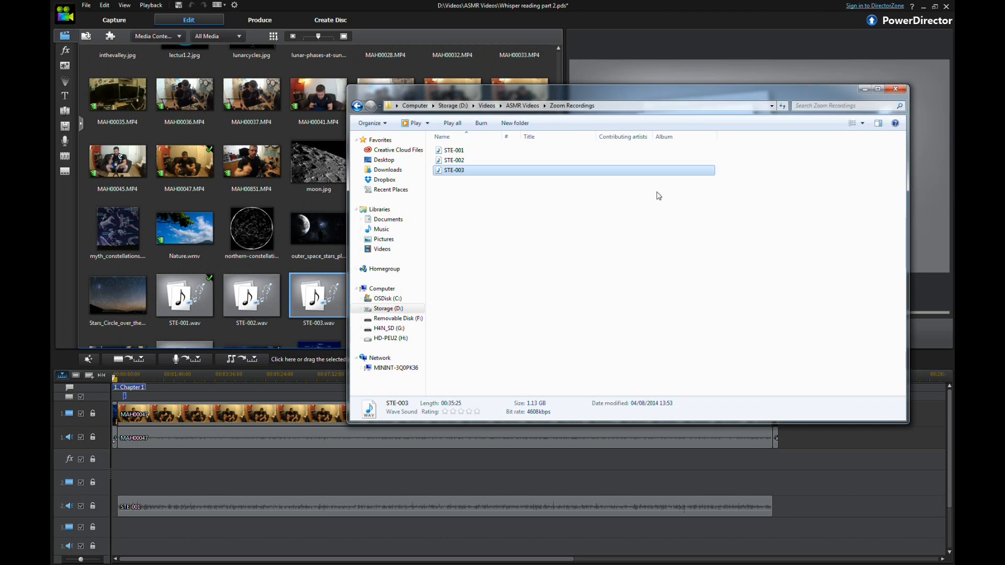
Step: Browse up through ASMR Videos to the Videos folder, then close the Explorer window
key("BackSpace")
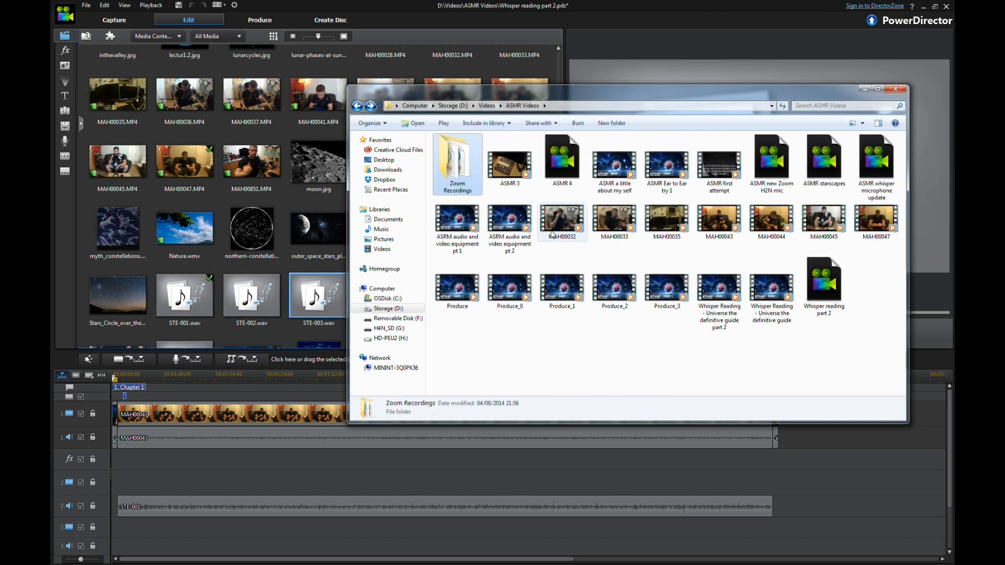
left_click(576, 354)
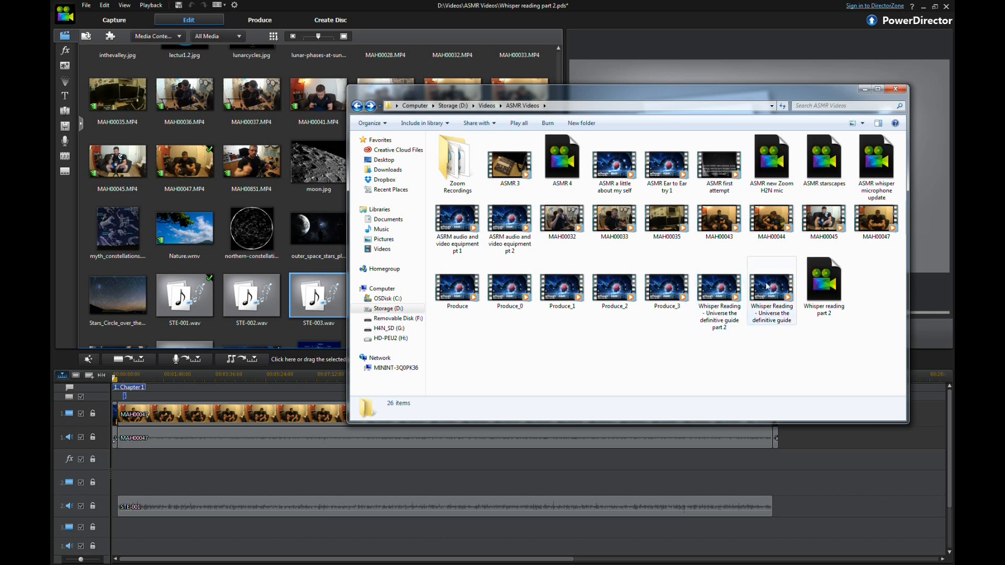
key("BackSpace")
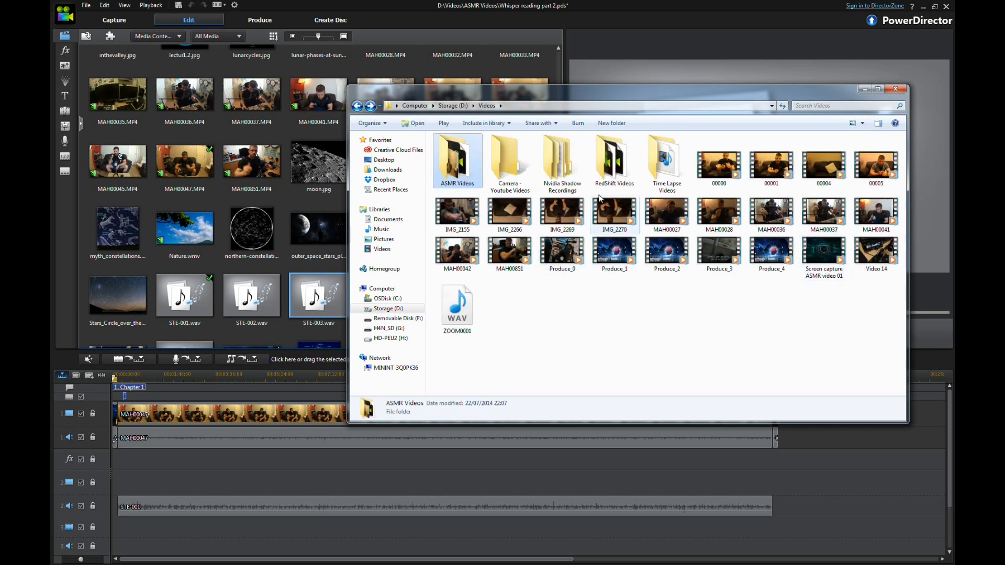
left_click(512, 176)
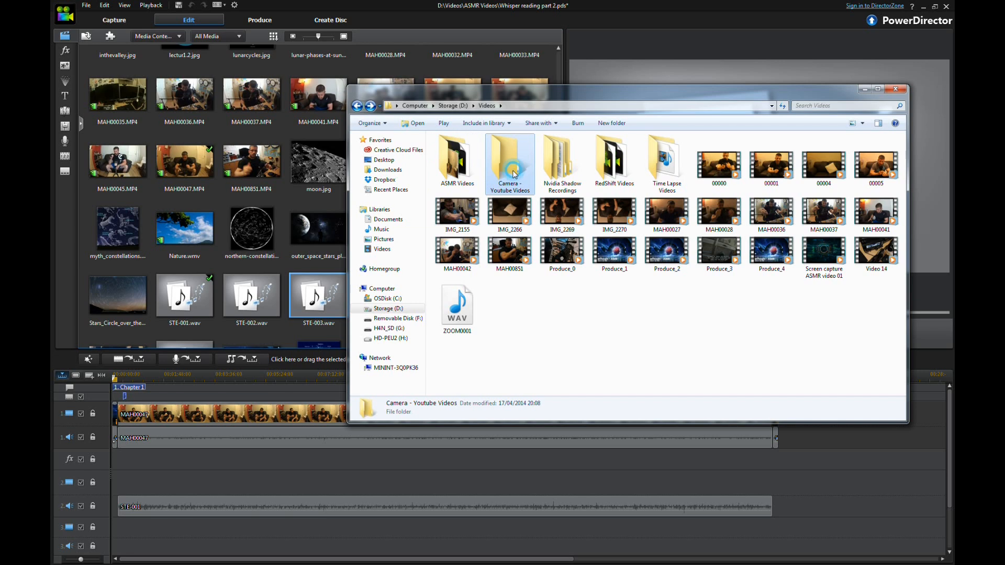
left_click(895, 89)
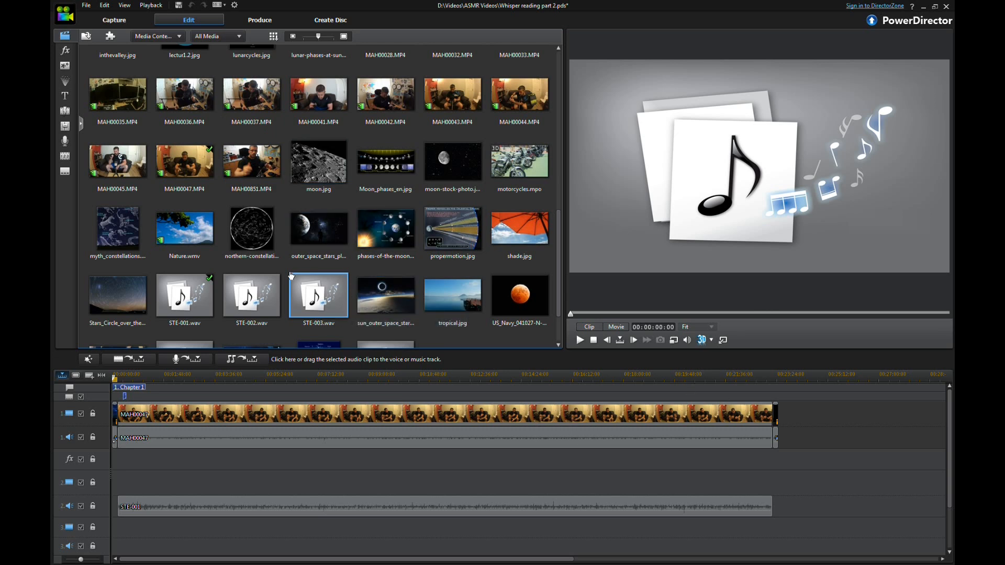
left_click_drag(560, 218, 565, 177)
mouse_move(502, 219)
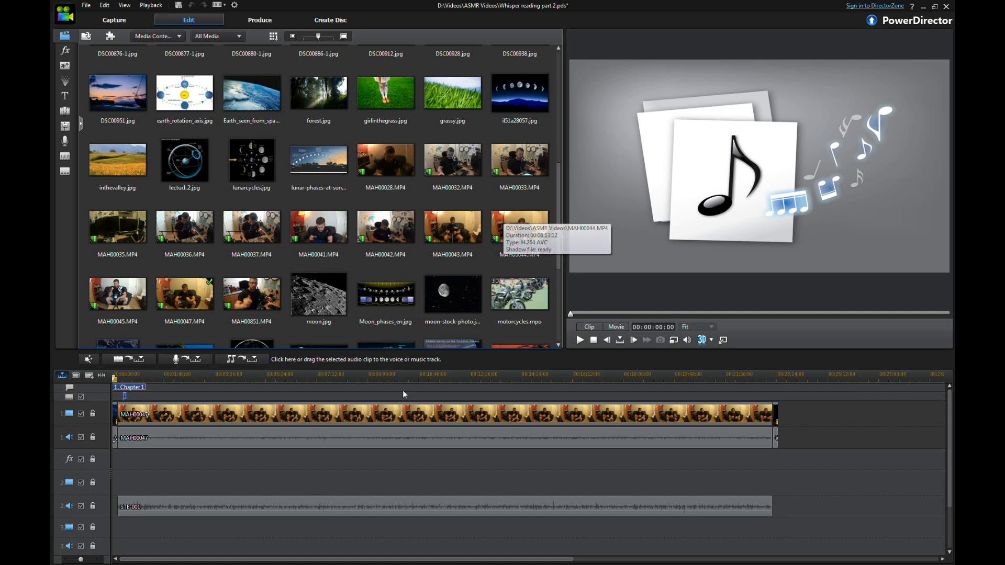
left_click(180, 419)
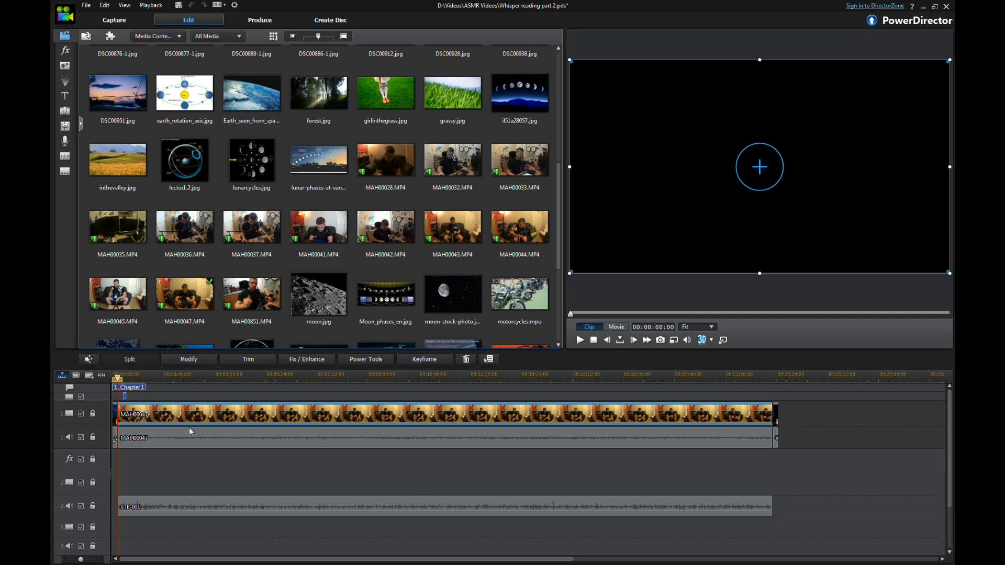
left_click(186, 442)
left_click(191, 416)
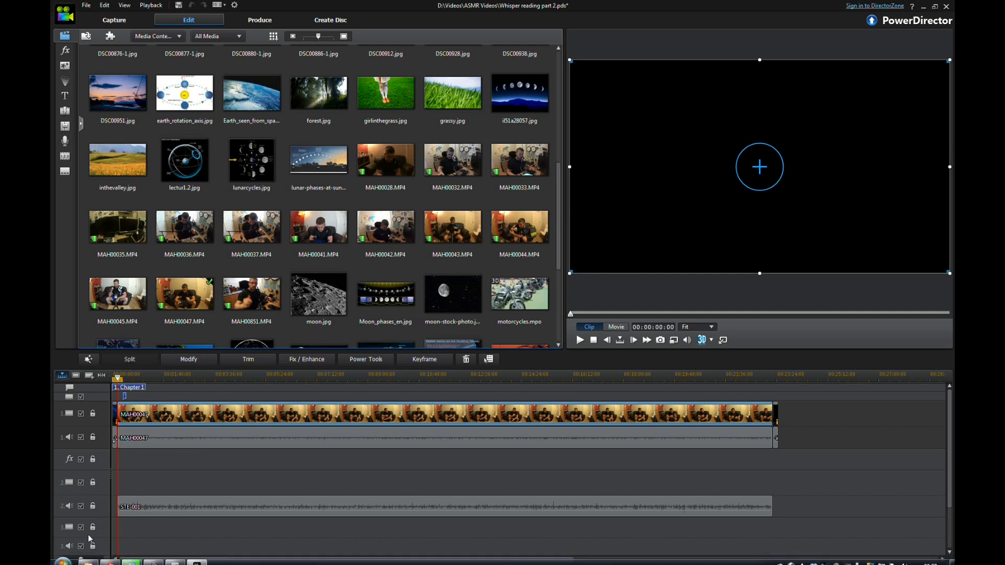
Step: Remove the MAH00047 video clip and its audio clip from the timeline, leaving gaps
left_click_drag(82, 559, 87, 560)
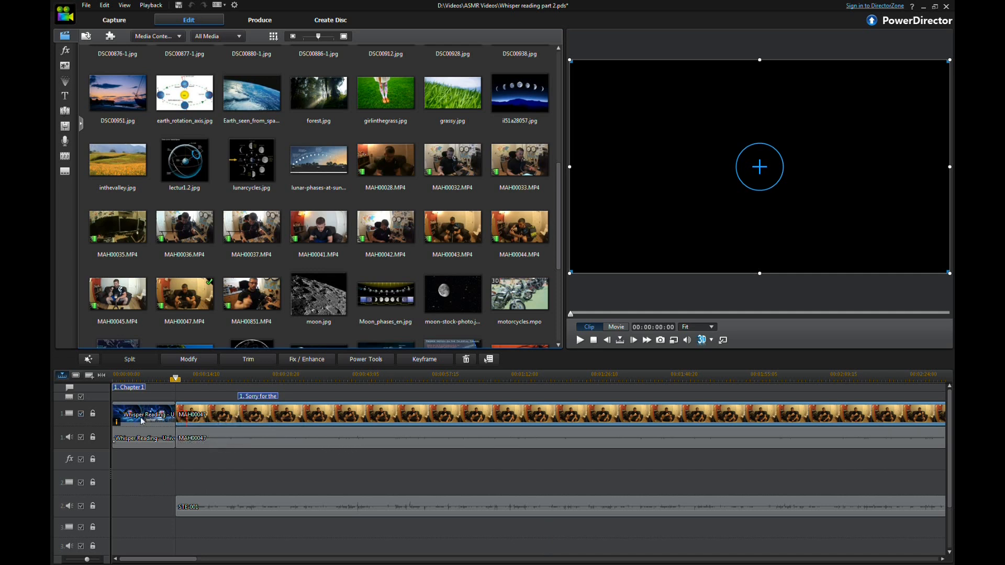
left_click_drag(176, 378, 349, 378)
left_click(181, 410)
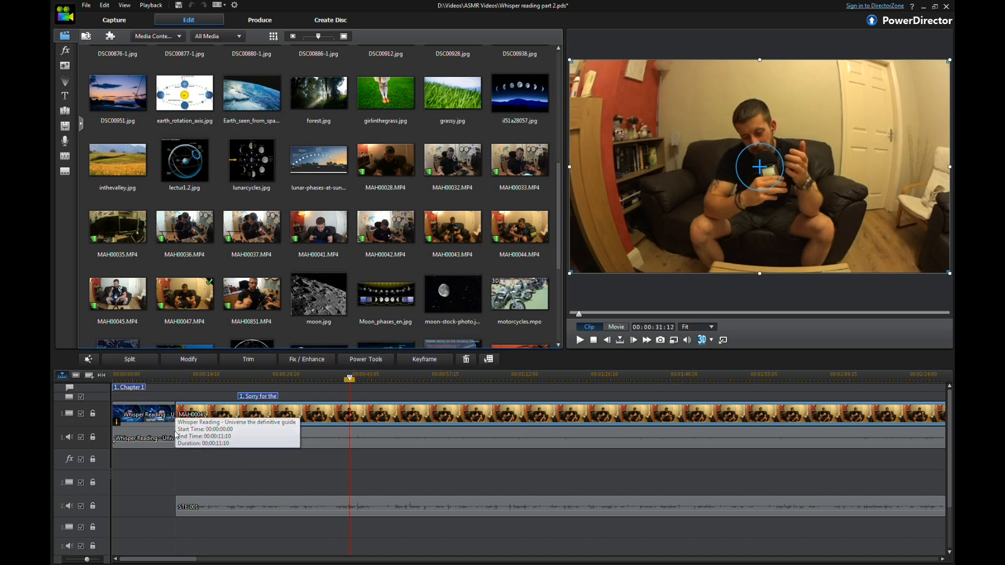
left_click(305, 418)
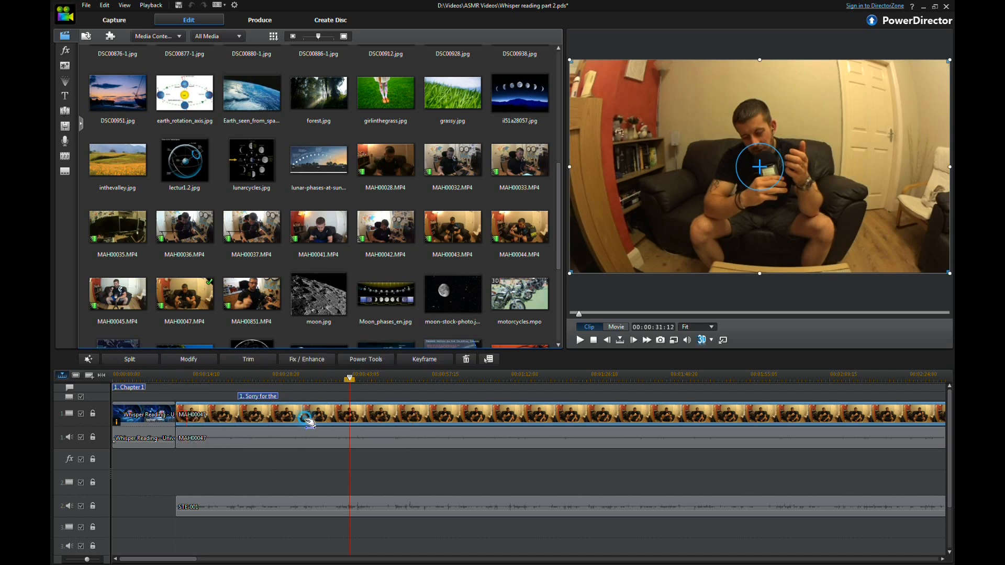
key("Delete")
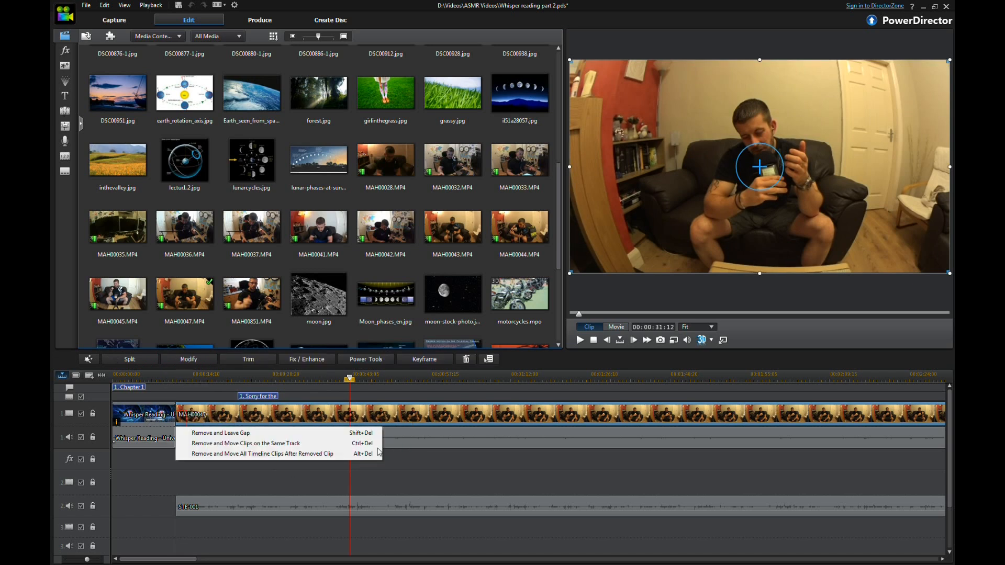
left_click(267, 437)
left_click(251, 436)
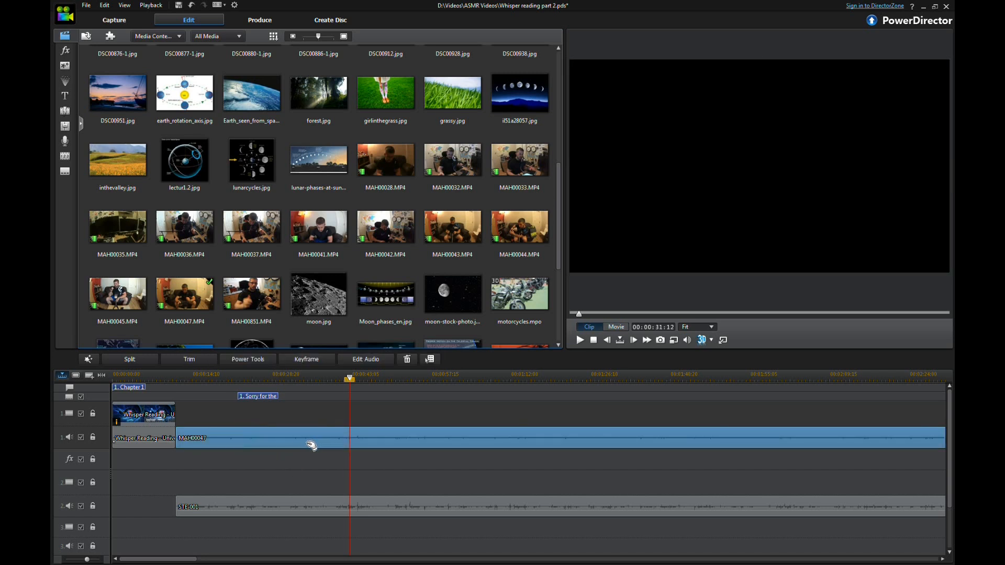
key("Delete")
left_click(326, 457)
Step: Scroll to the end of the timeline and preview the closing Whisper Reading outro clip
left_click(245, 500)
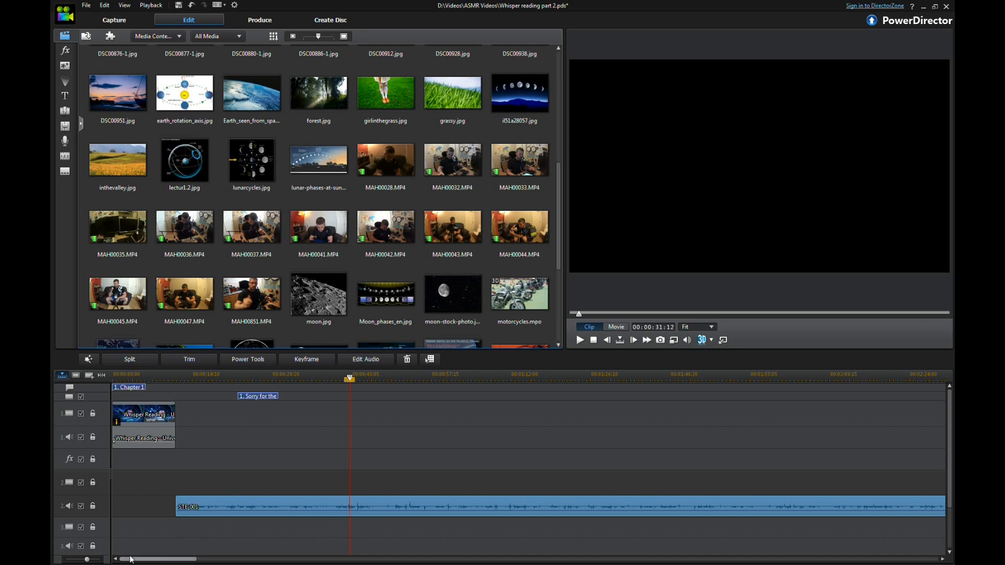
left_click_drag(141, 560, 314, 563)
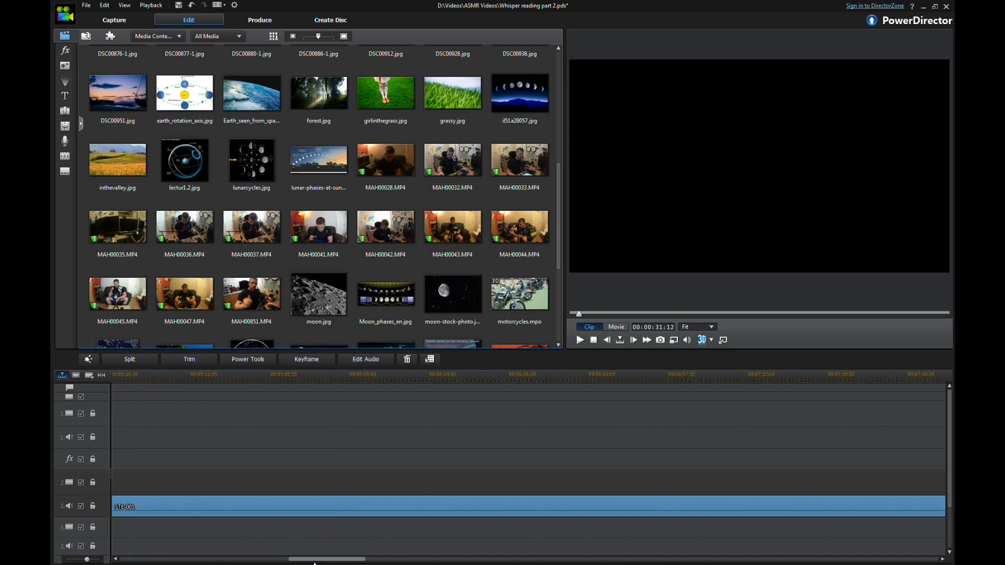
left_click_drag(404, 563, 821, 562)
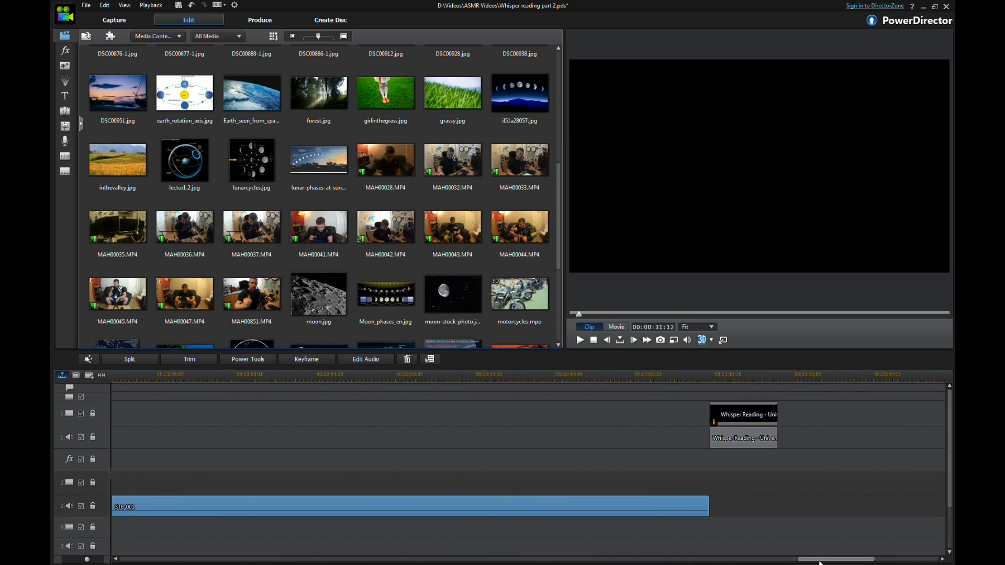
left_click(712, 373)
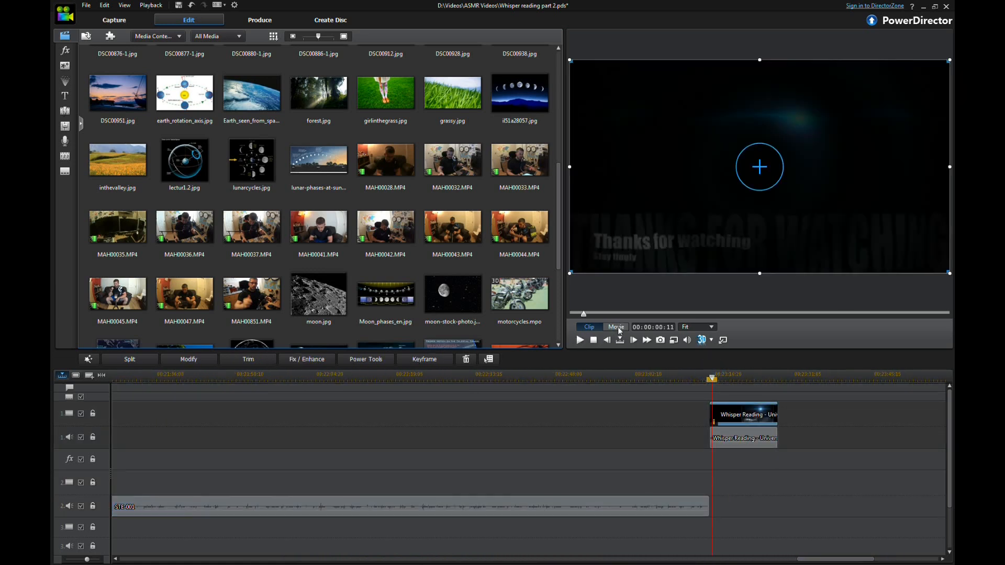
left_click(581, 341)
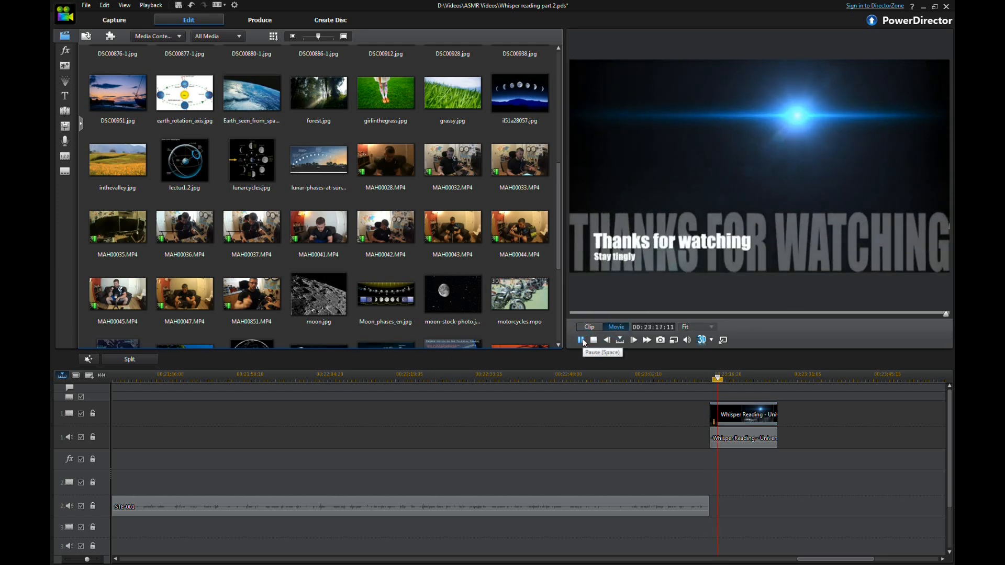
left_click(581, 341)
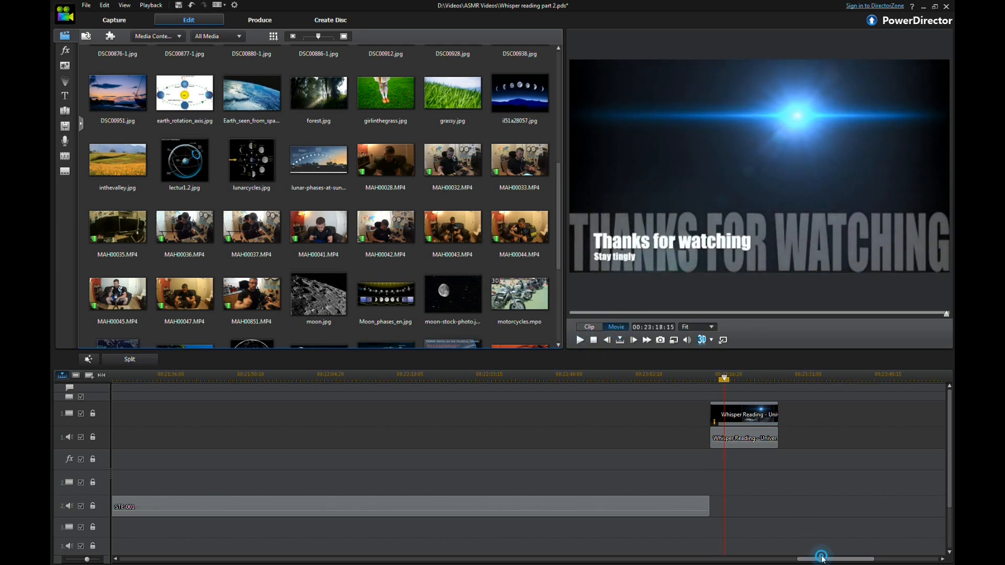
Step: Insert the MAH00044 video from the media library onto the video track directly after the intro clip
left_click_drag(833, 559, 471, 559)
left_click_drag(445, 526, 137, 490)
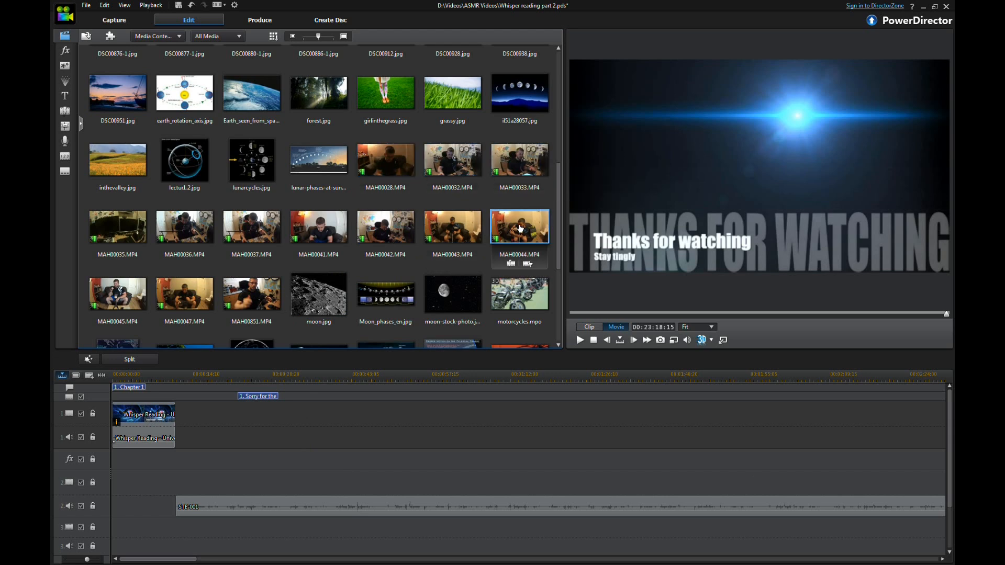
left_click_drag(525, 229, 267, 418)
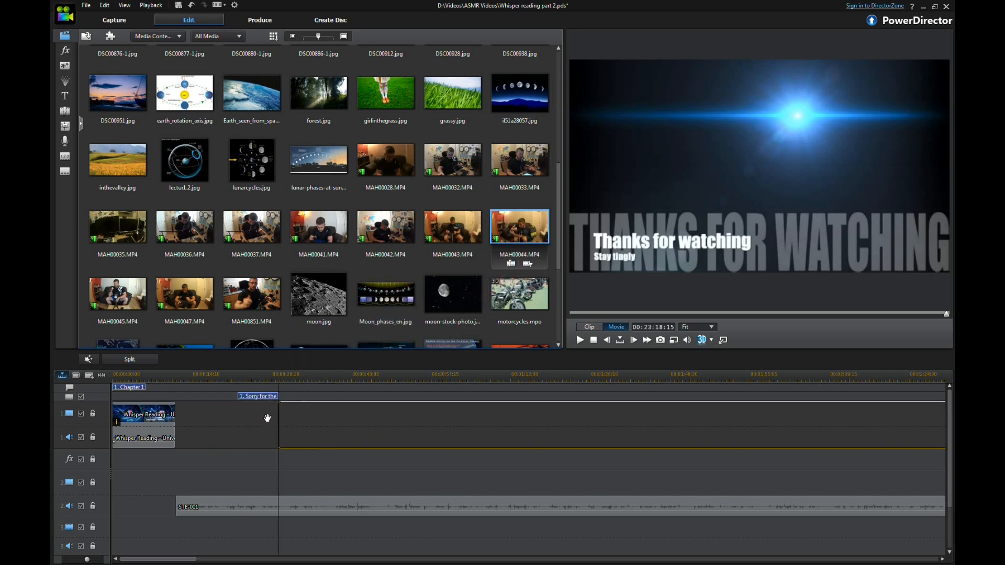
left_click_drag(179, 422, 176, 421)
left_click(168, 557)
left_click_drag(257, 563, 143, 528)
left_click_drag(178, 381, 156, 386)
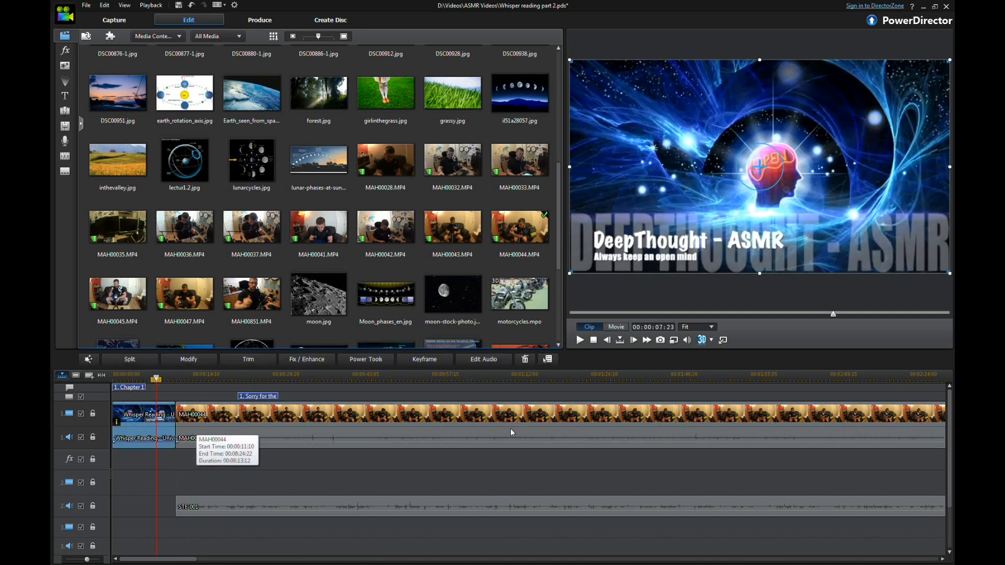
Step: Move the closing Whisper Reading outro clip to follow directly after MAH00044
left_click(246, 510)
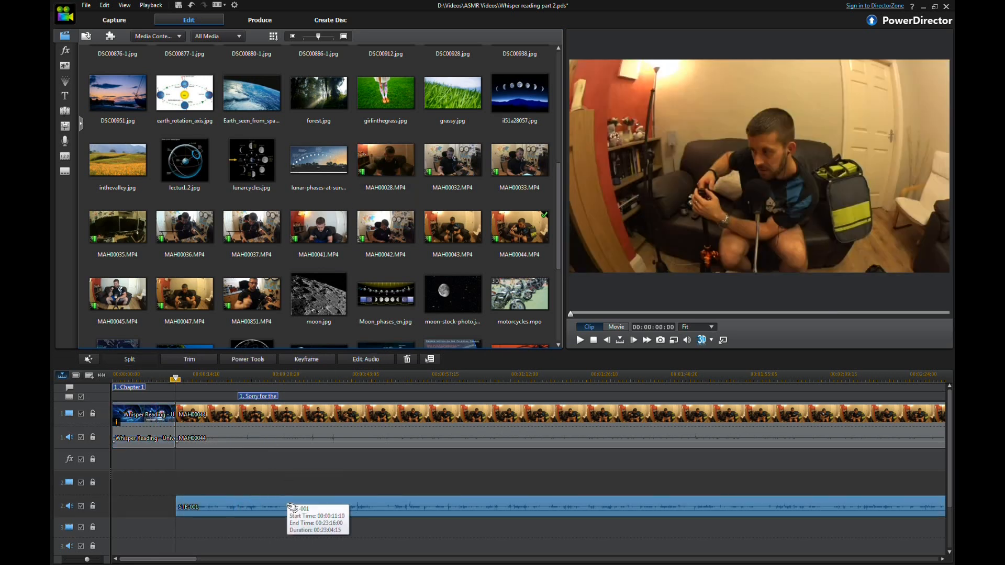
left_click_drag(184, 559, 869, 551)
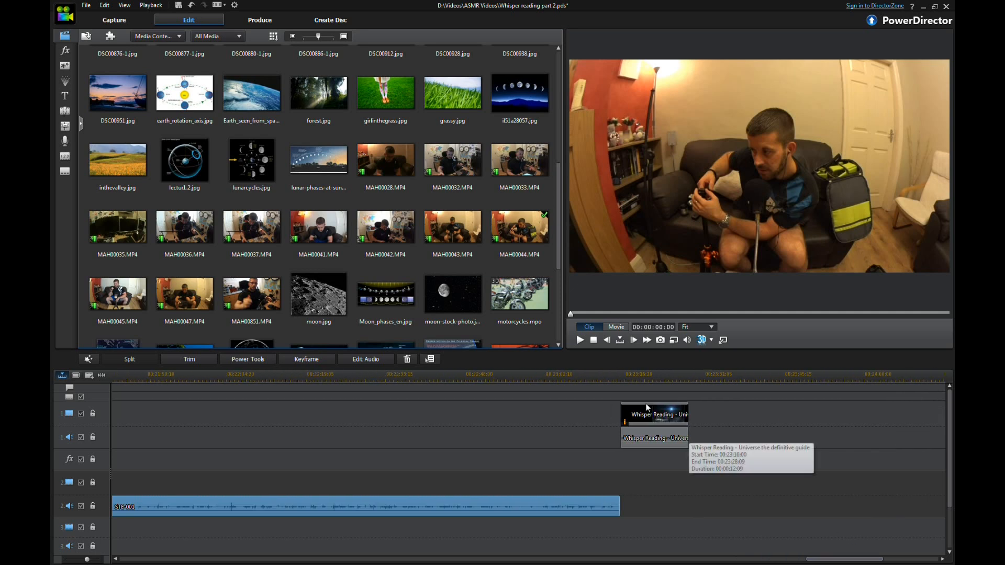
left_click(645, 437)
left_click(639, 435)
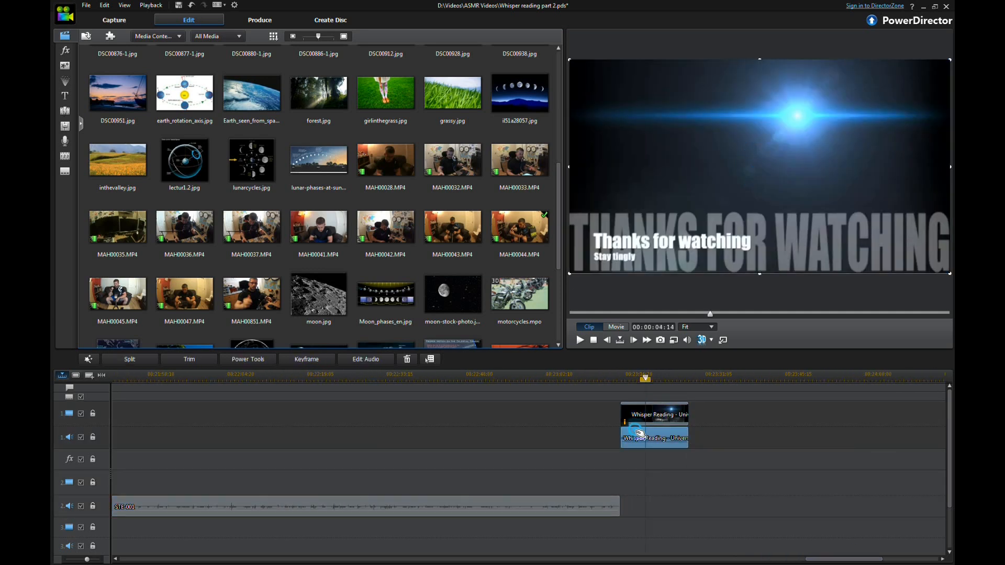
left_click_drag(679, 410, 348, 444)
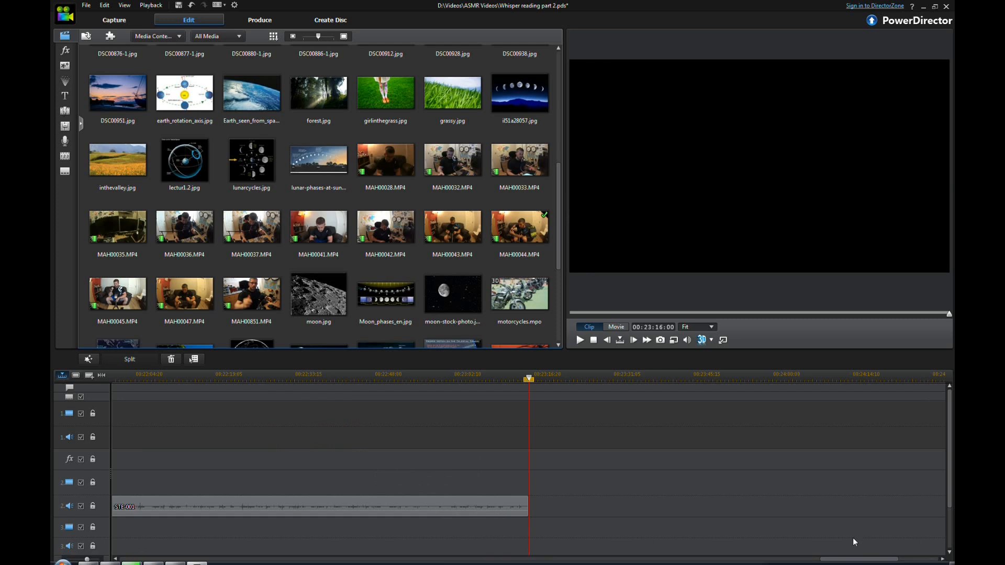
left_click_drag(858, 559, 370, 524)
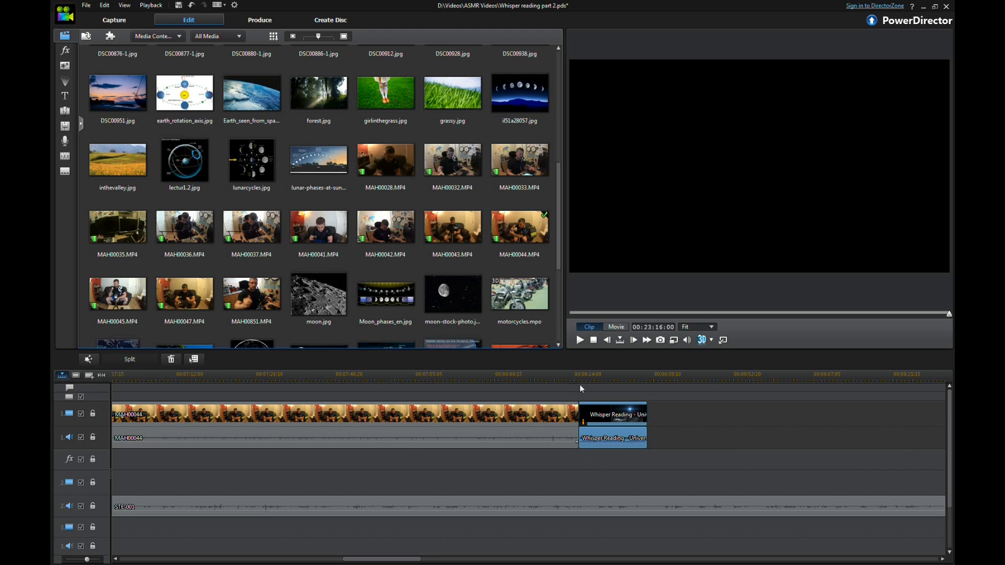
Step: Split the STE-001 audio at the end of MAH00044 and delete the trailing portion
left_click(581, 503)
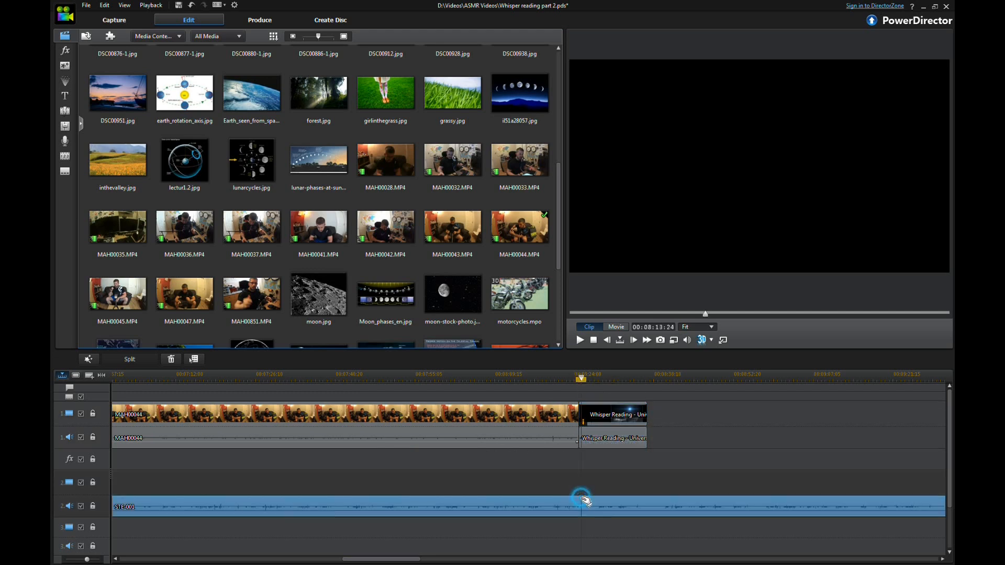
left_click(526, 439)
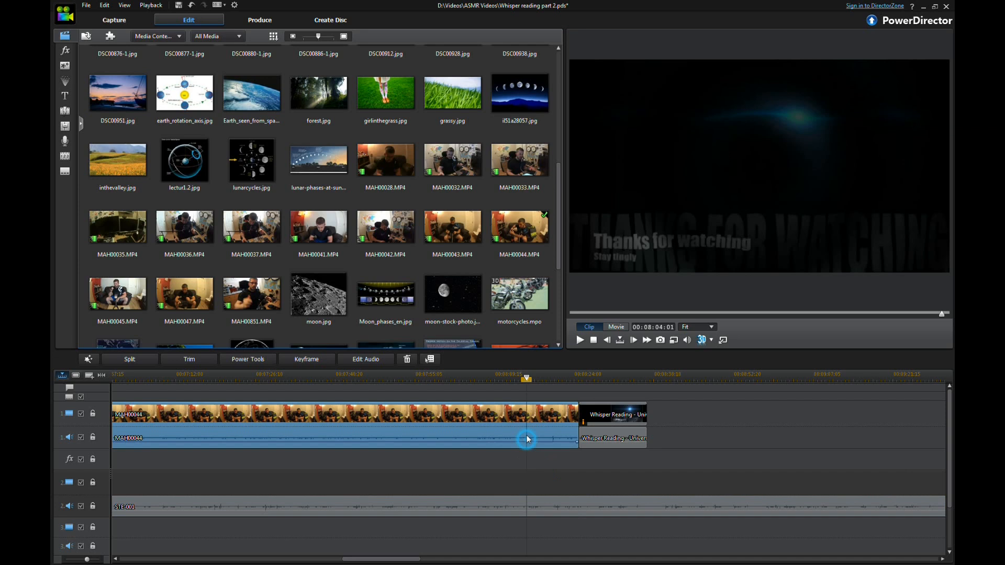
left_click(607, 409)
left_click(602, 436)
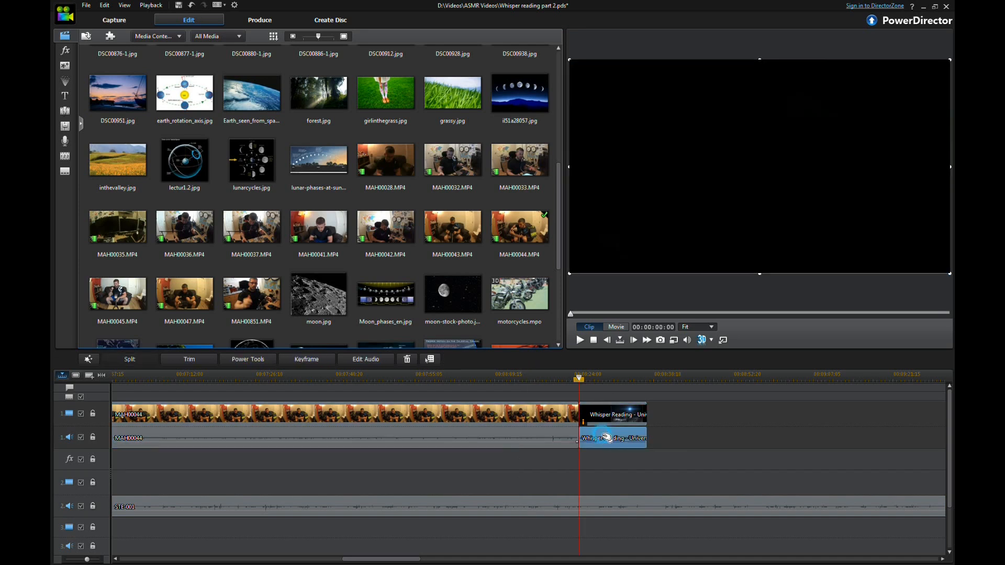
left_click(549, 503)
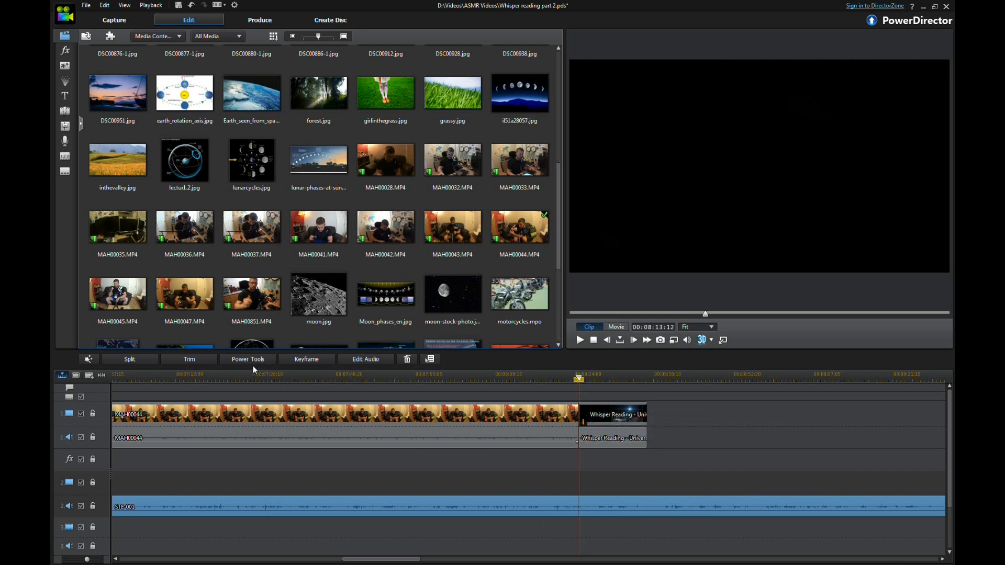
left_click(151, 360)
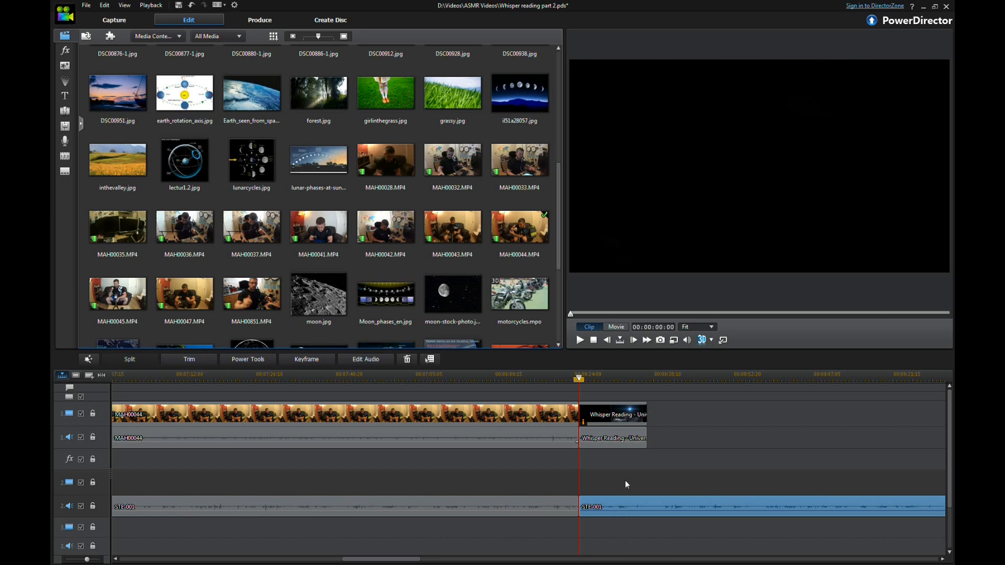
key("Delete")
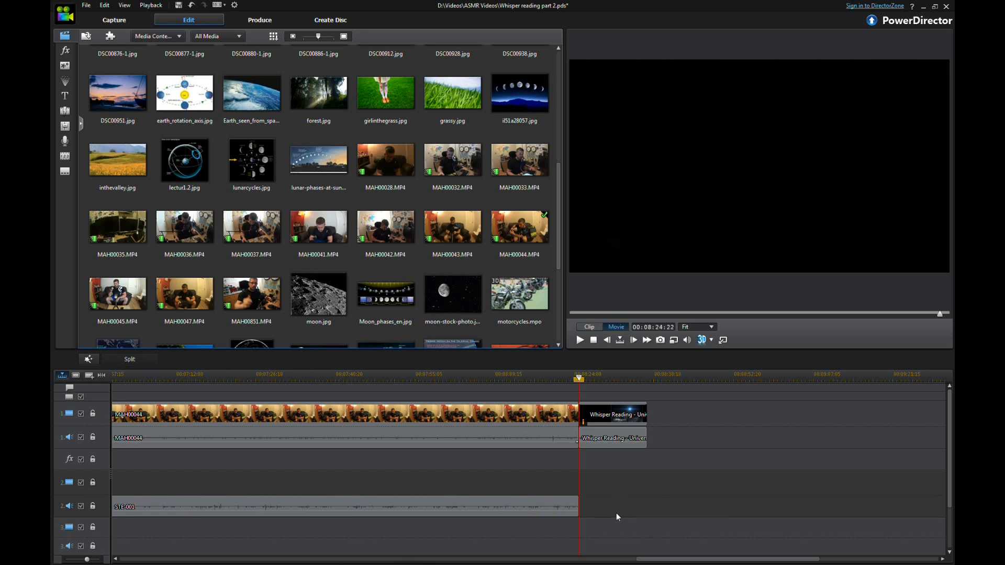
Step: Zoom in on the start of MAH00044 and shift the STE-001 audio clip later to sync with the video
left_click_drag(581, 380, 451, 426)
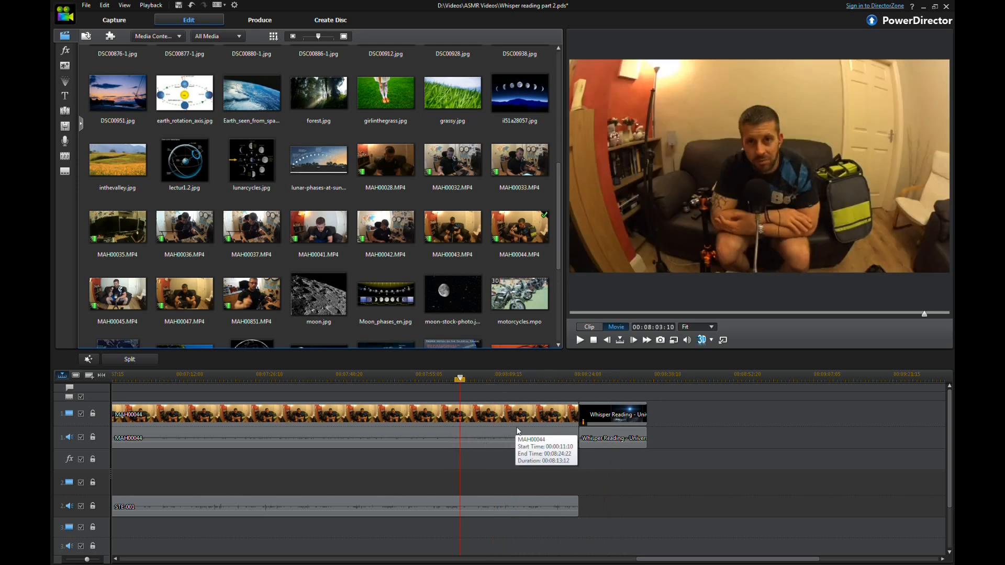
mouse_move(679, 564)
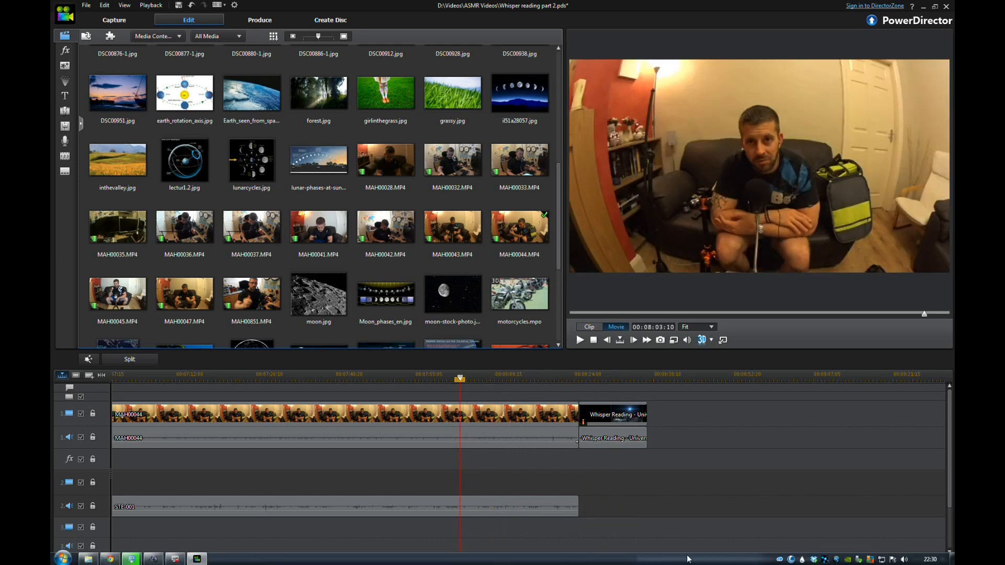
left_click(491, 504)
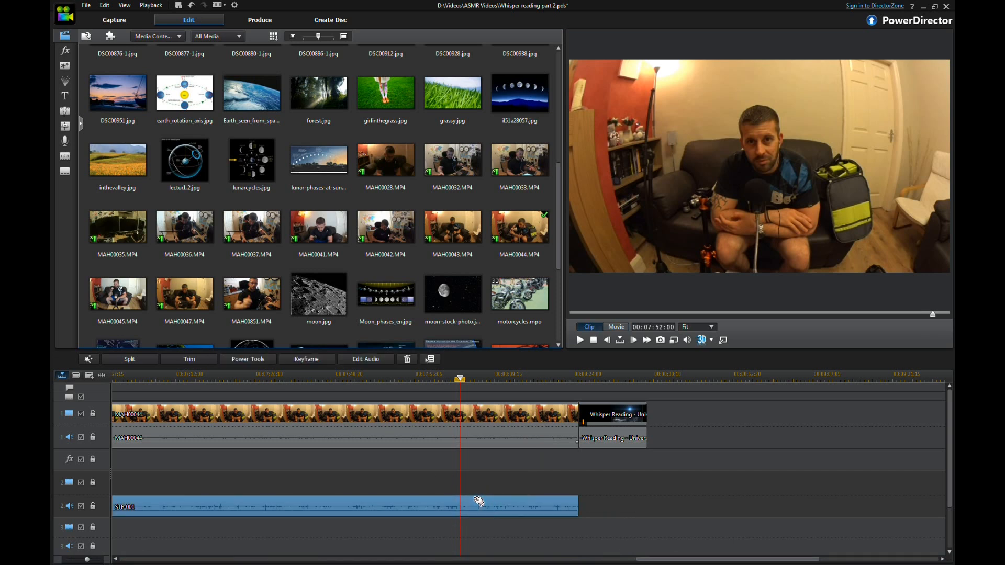
left_click_drag(675, 560, 145, 544)
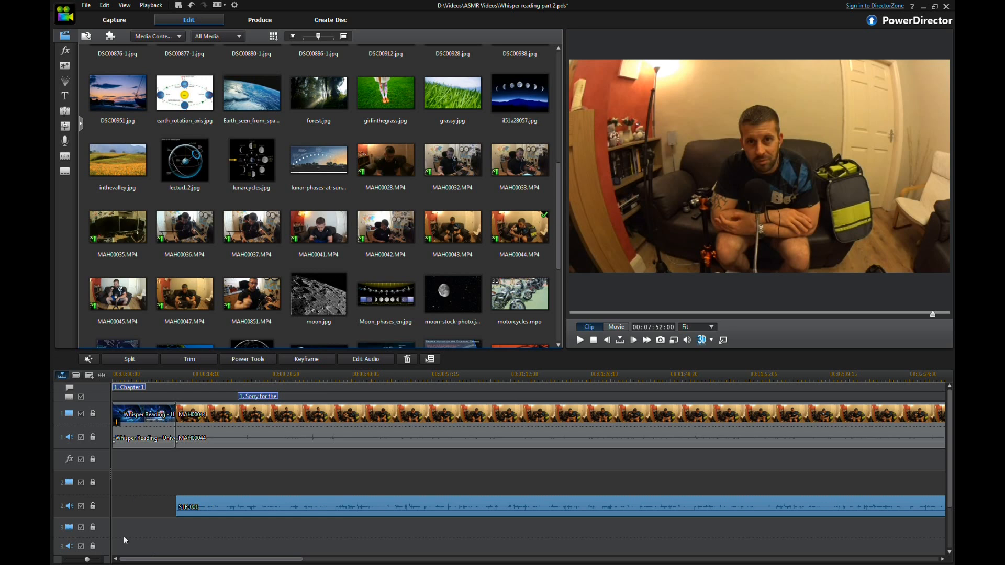
left_click_drag(88, 560, 90, 560)
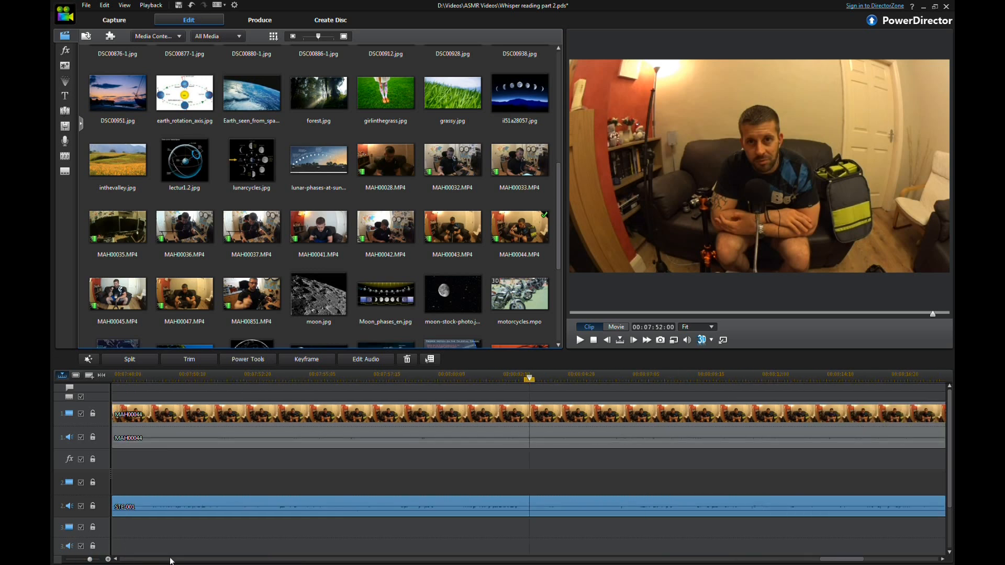
left_click_drag(835, 559, 138, 551)
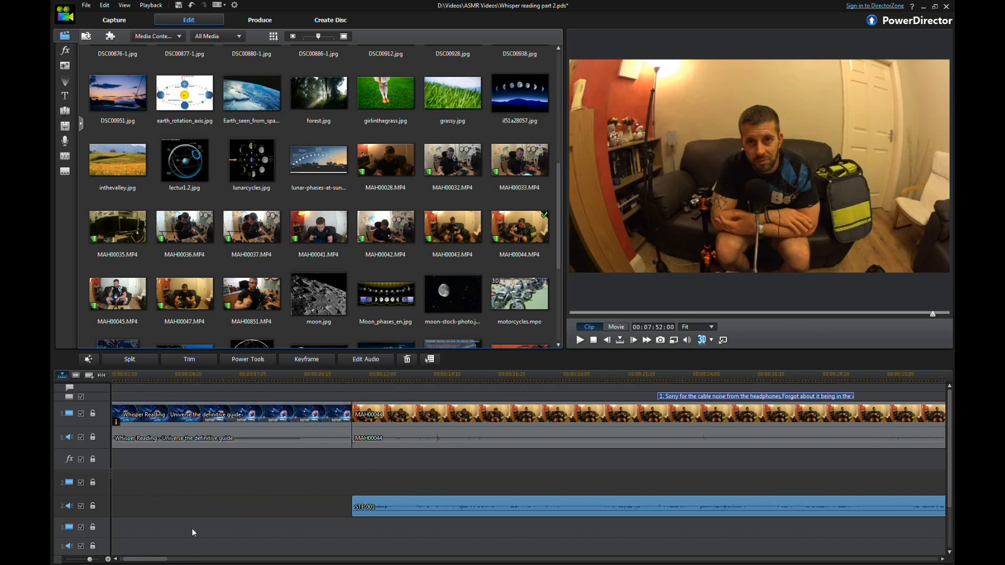
left_click(109, 560)
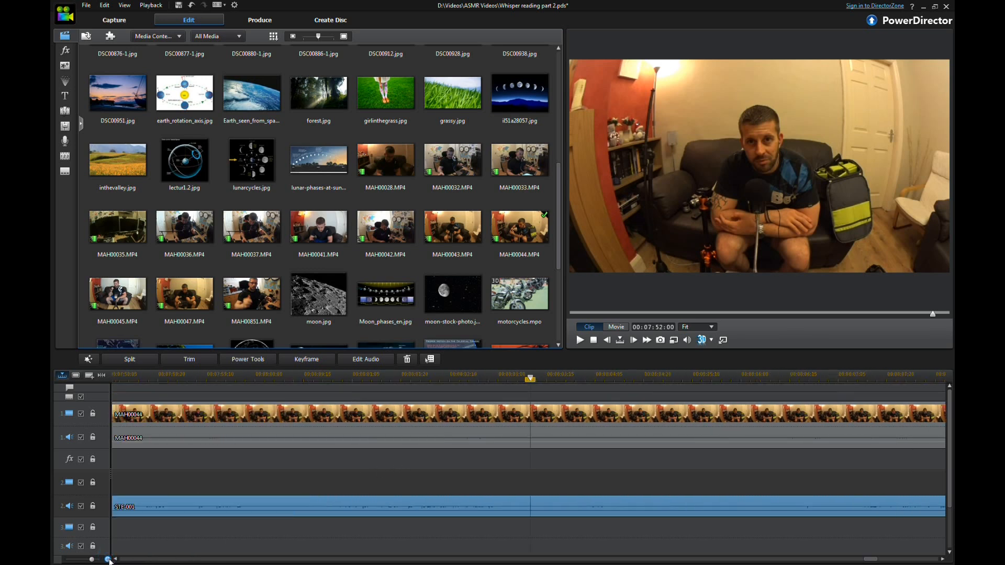
left_click_drag(866, 551, 140, 549)
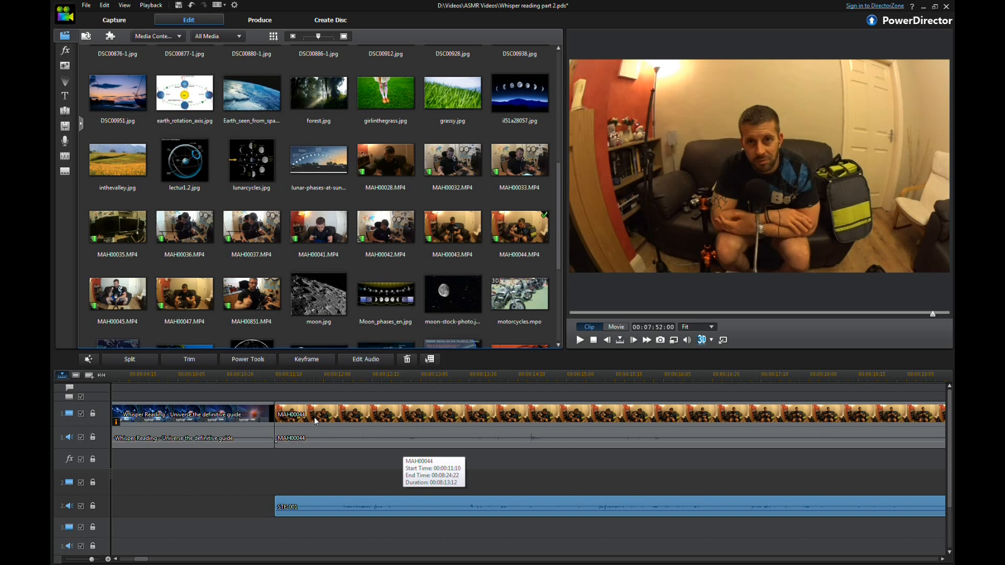
left_click(107, 556)
left_click_drag(882, 560, 153, 510)
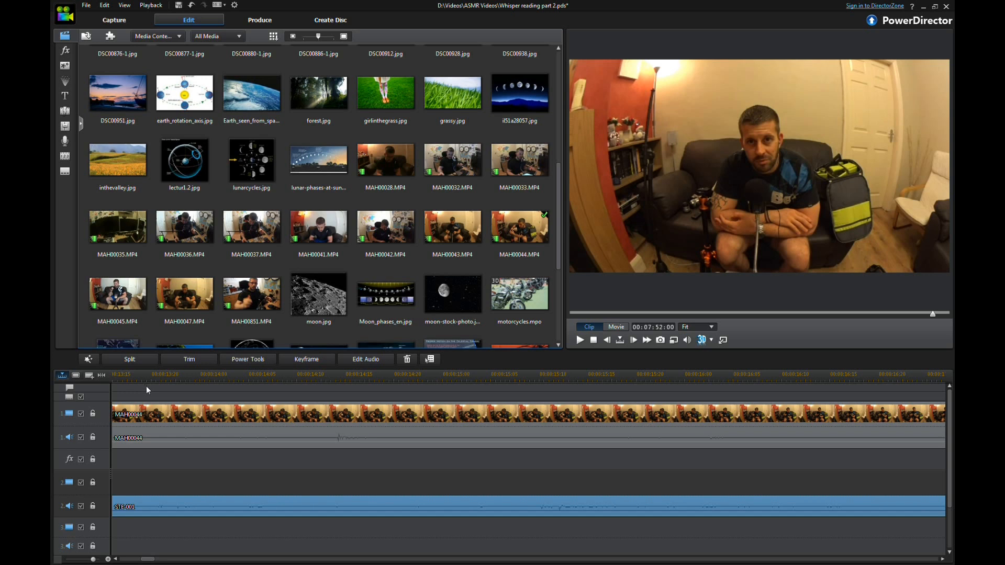
left_click(117, 559)
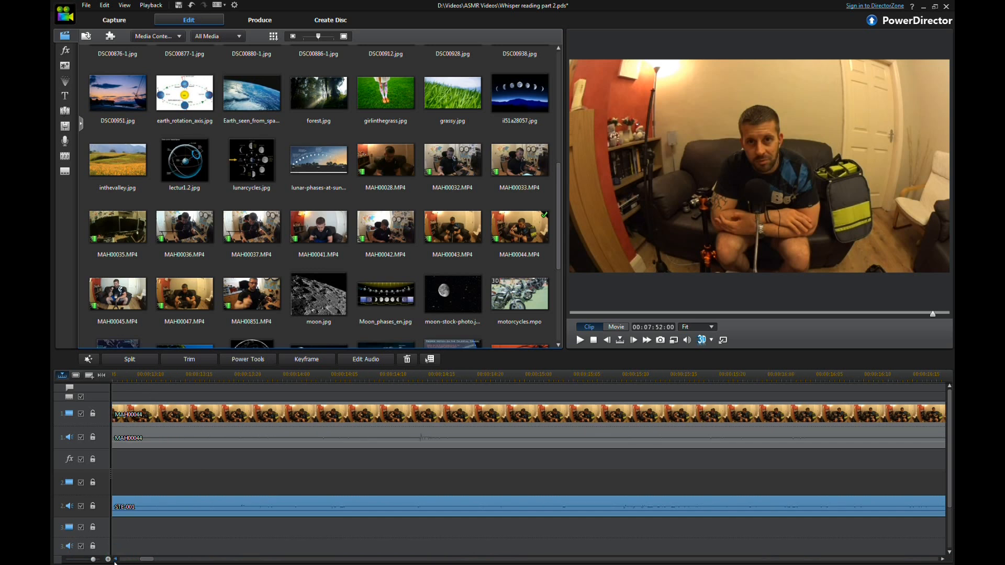
left_click(114, 559)
left_click(114, 559)
left_click(114, 559)
left_click(114, 559)
left_click(115, 559)
left_click(115, 559)
left_click(115, 559)
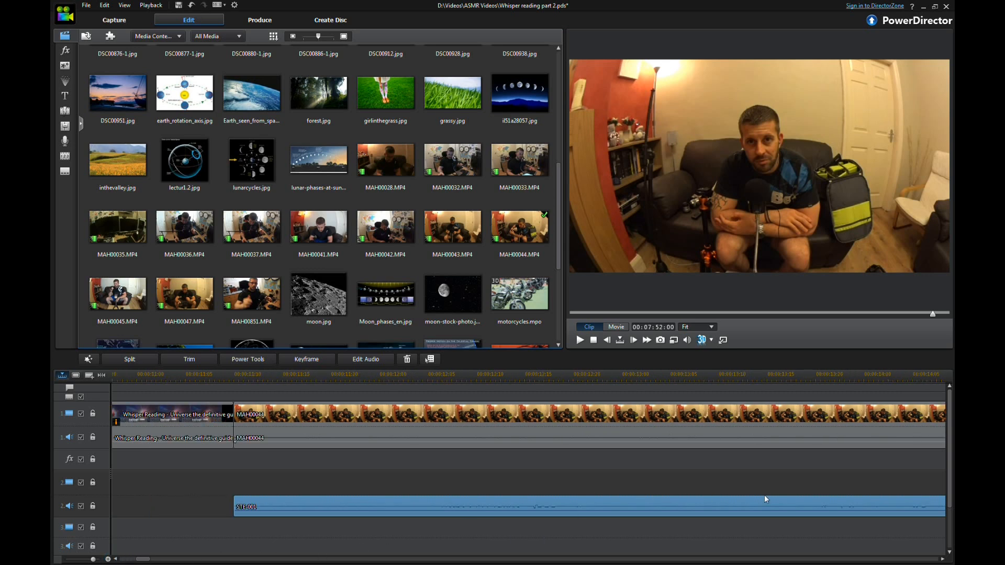
left_click(943, 560)
left_click(943, 559)
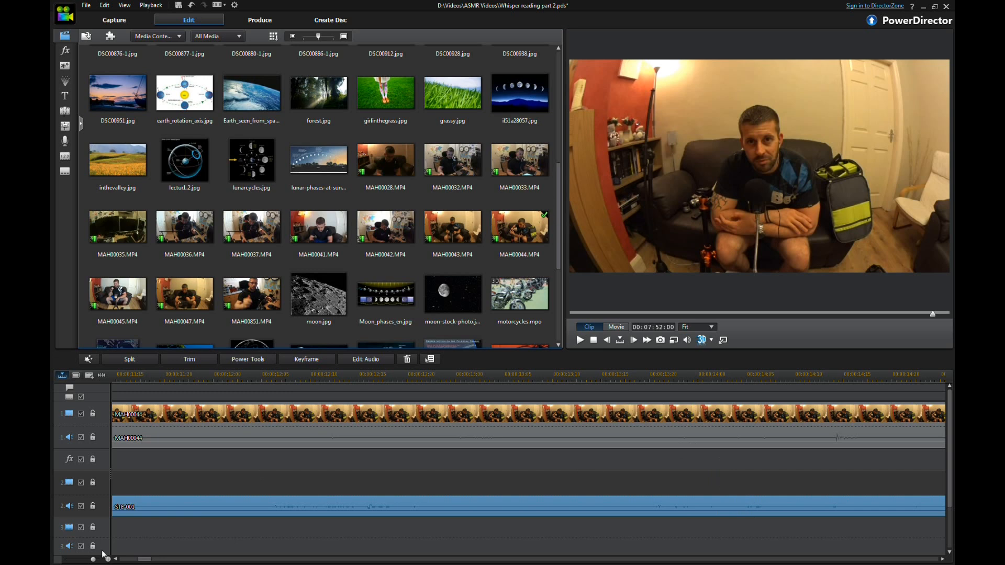
left_click(454, 508)
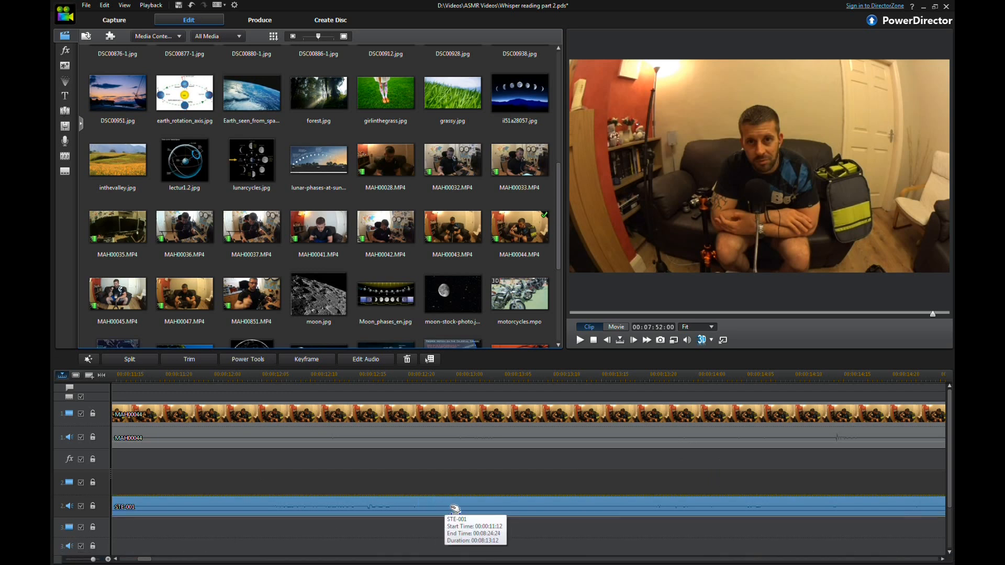
left_click_drag(471, 507, 581, 506)
Step: Play back the start of MAH00044 to check the audio sync with STE-001
left_click_drag(438, 380, 571, 382)
key("space")
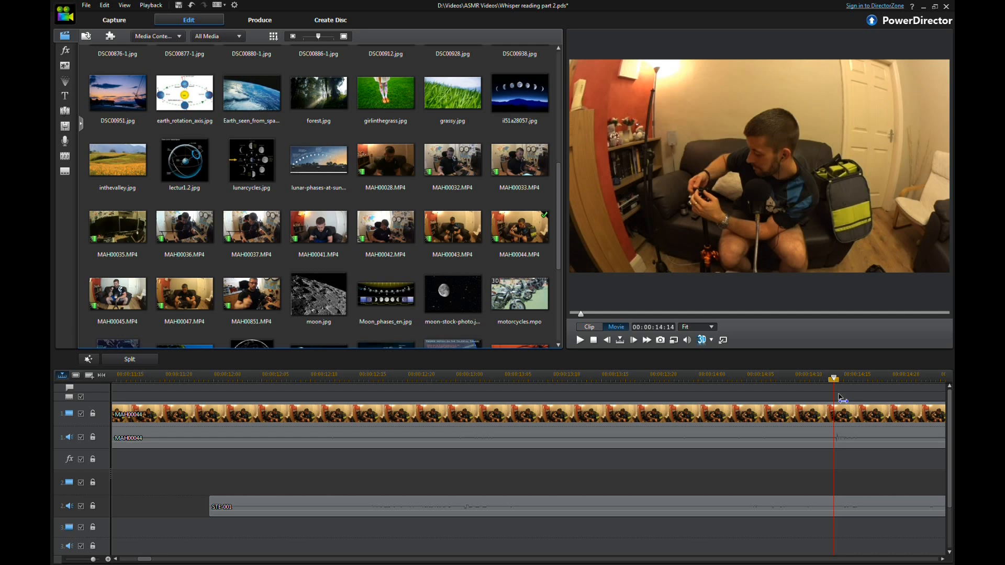
mouse_move(832, 391)
left_mouse_down()
mouse_move(837, 377)
mouse_move(845, 382)
left_mouse_up()
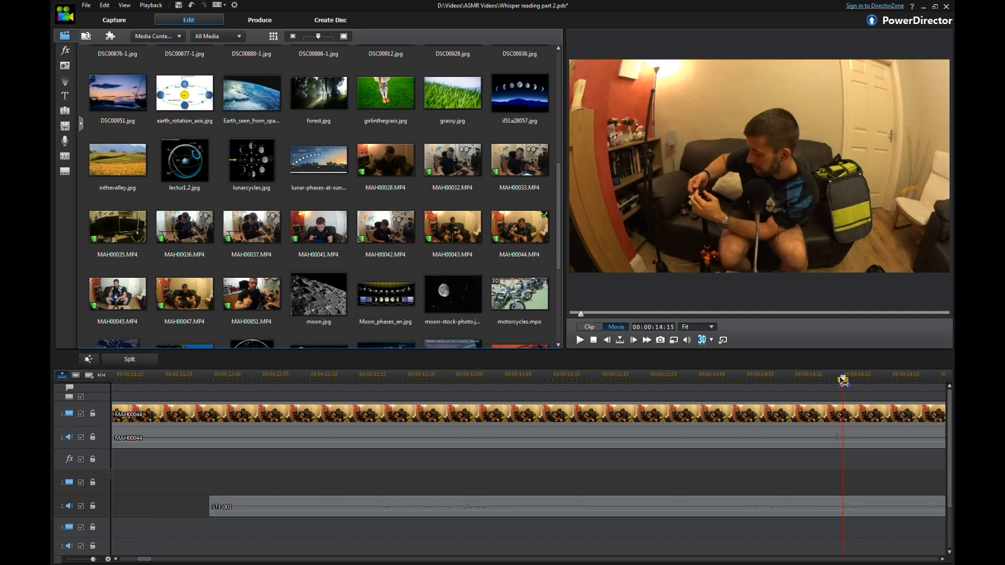
left_click(314, 505)
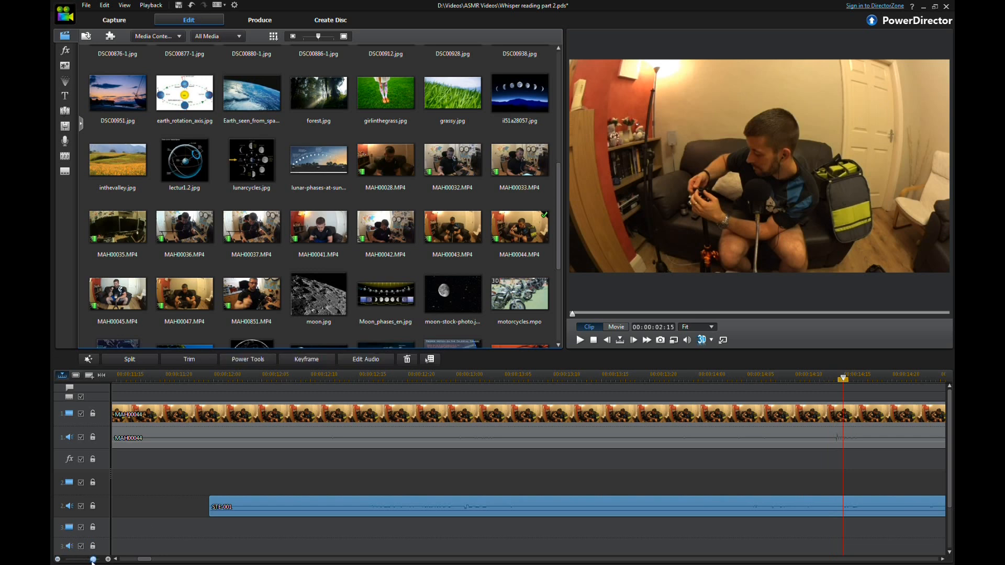
Step: Nudge the STE-001 audio clip slightly later so it lines up with the MAH00044 video
left_click(57, 559)
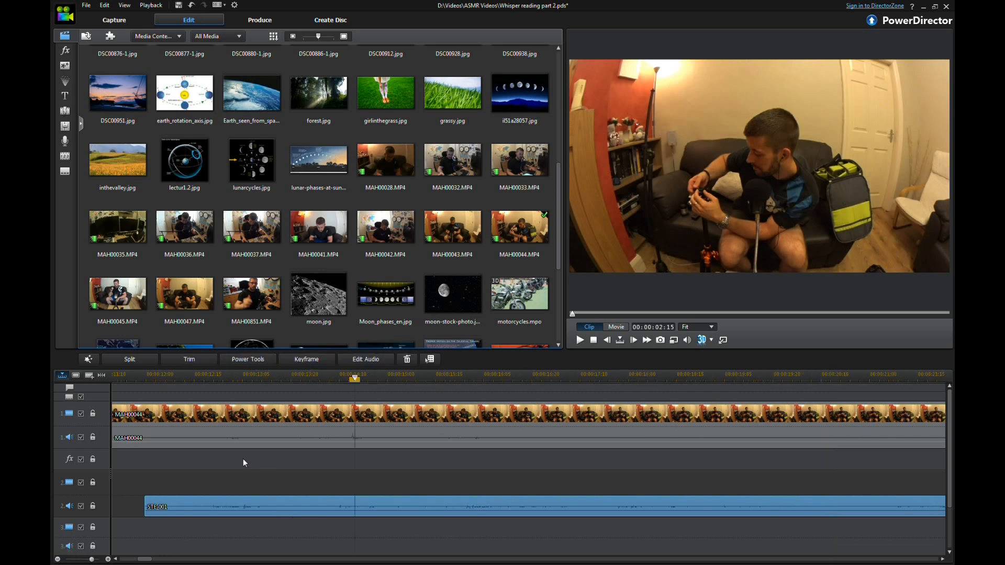
left_click(362, 385)
left_click_drag(361, 386, 358, 385)
left_click(294, 509)
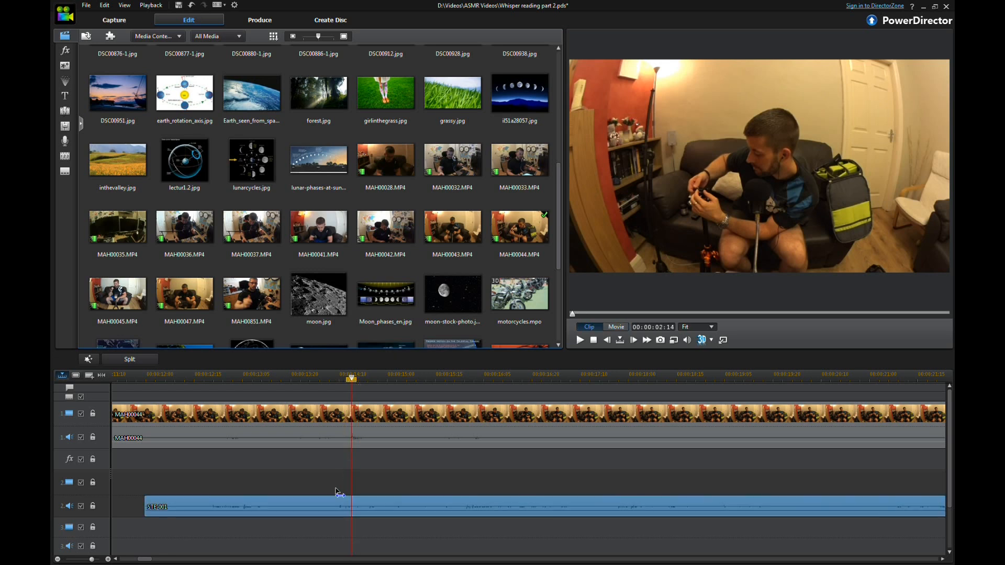
mouse_move(293, 511)
left_mouse_down()
mouse_move(310, 518)
mouse_move(303, 516)
mouse_move(312, 503)
mouse_move(295, 497)
mouse_move(309, 500)
left_mouse_up()
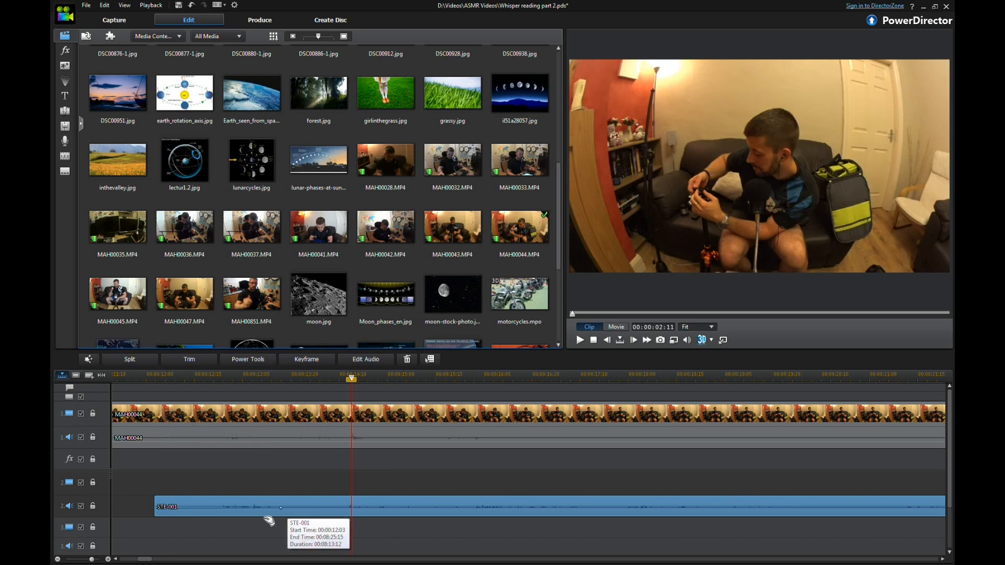
left_click(281, 506)
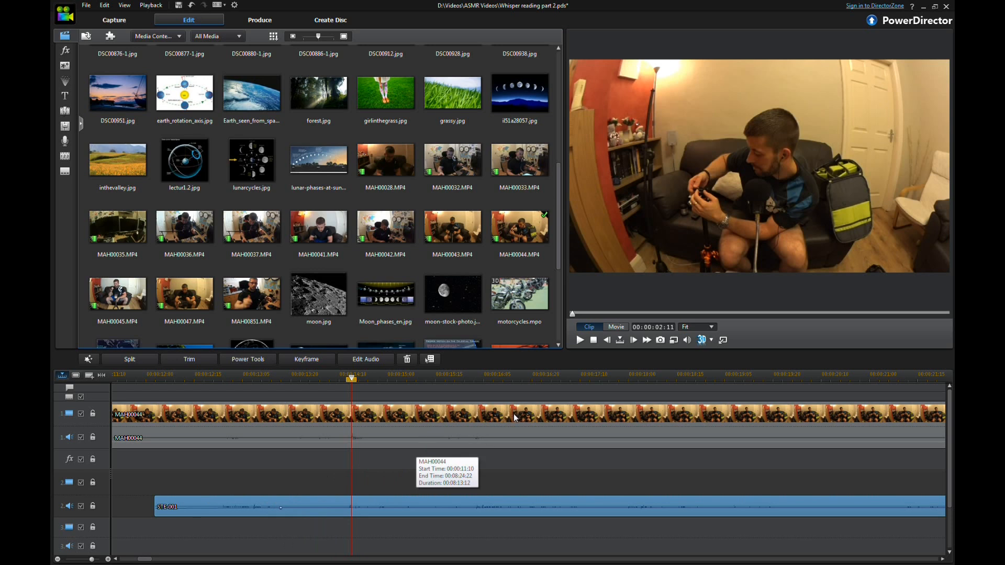
Step: Split both MAH00044 and the STE-001 audio at the same point about 14 seconds in
left_click(353, 443)
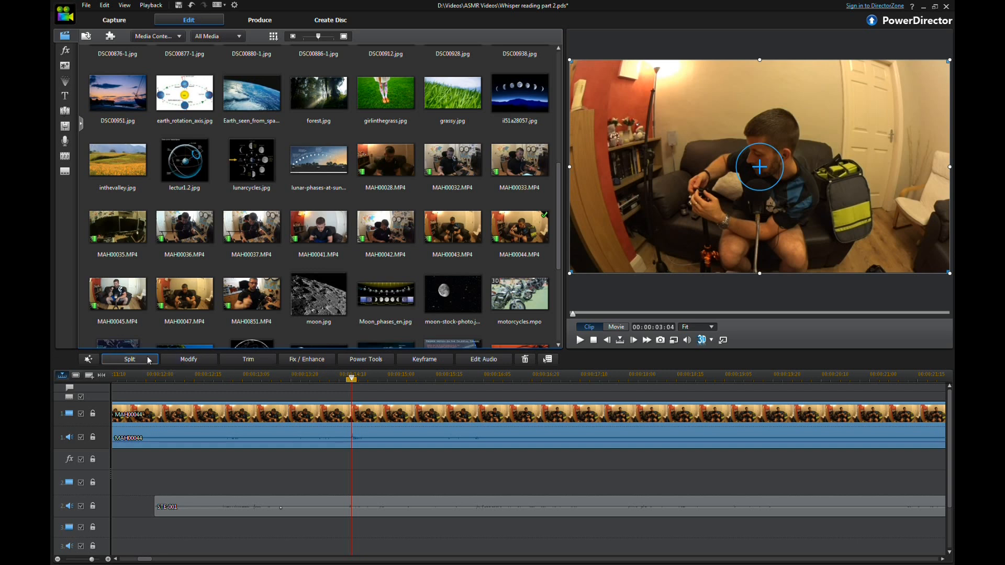
left_click(352, 386)
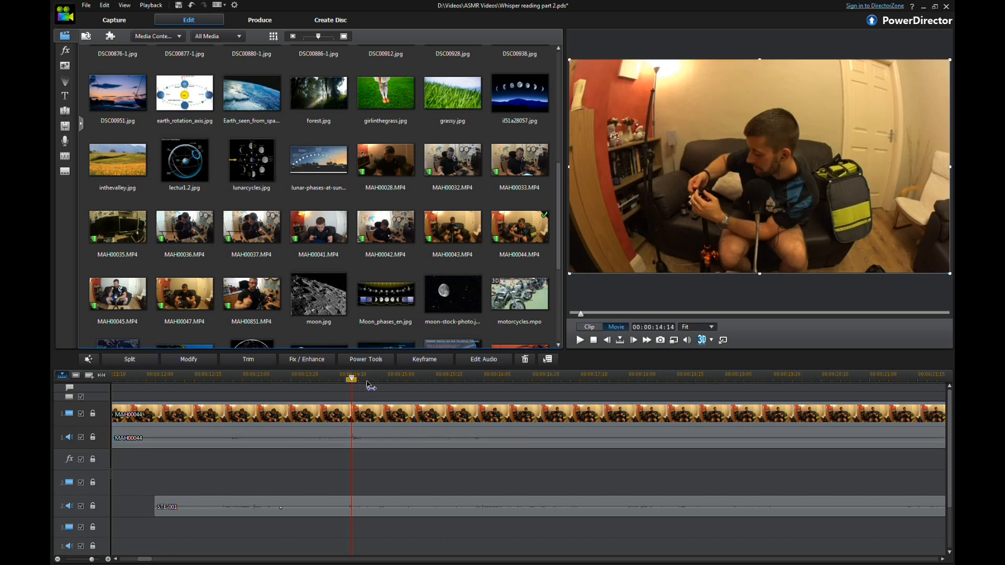
left_click(371, 386)
left_click(371, 386)
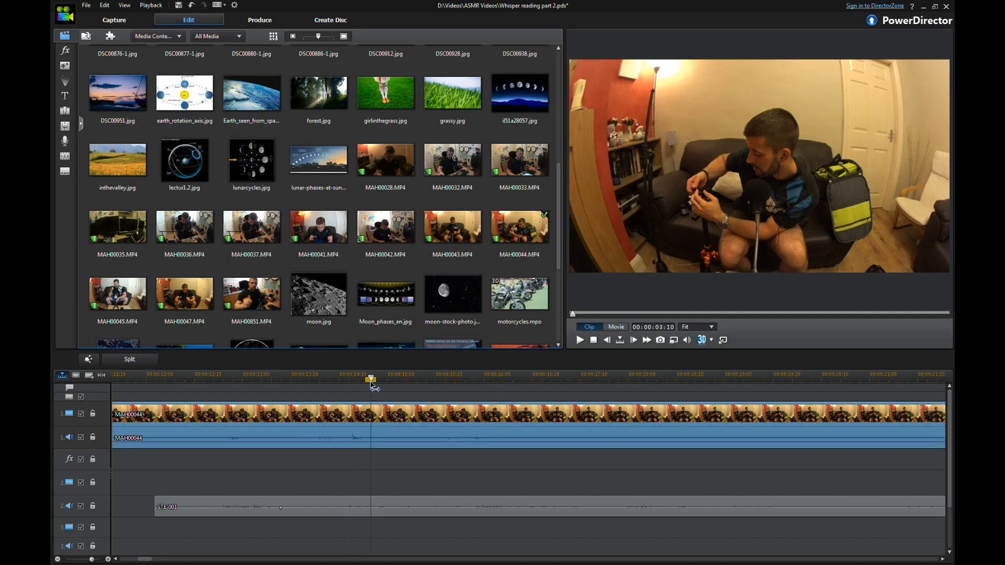
left_click(356, 438)
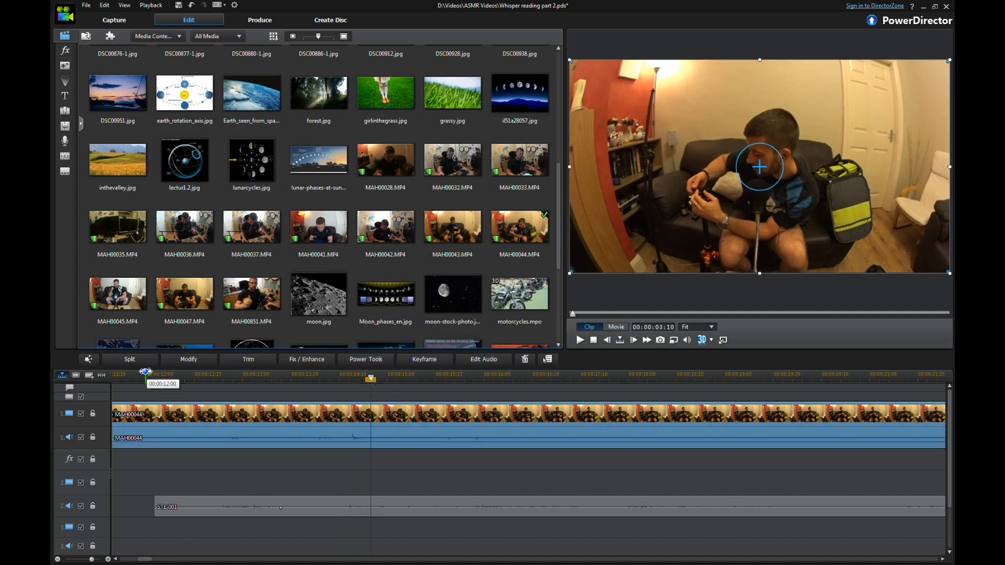
left_click(148, 360)
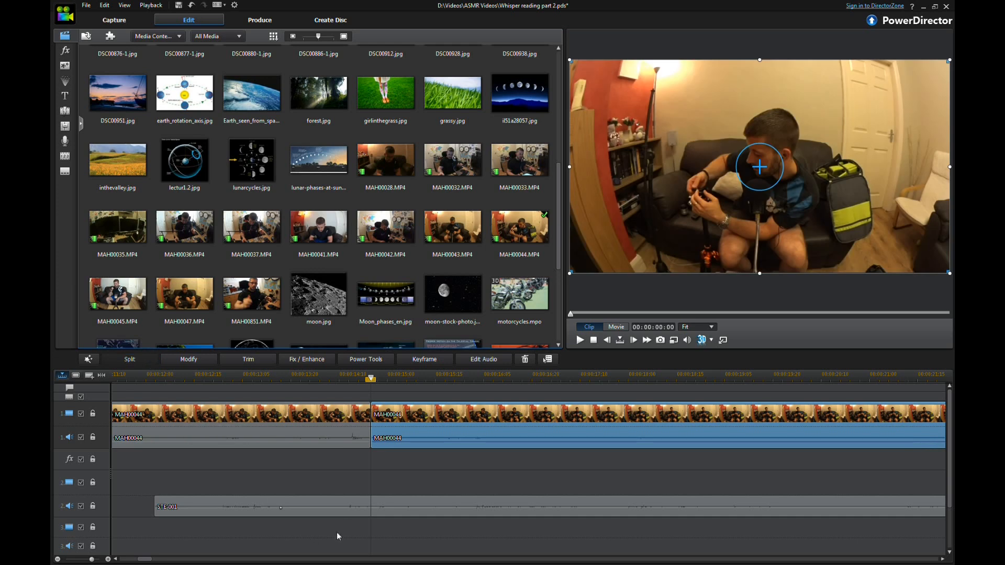
left_click(347, 506)
left_click(133, 360)
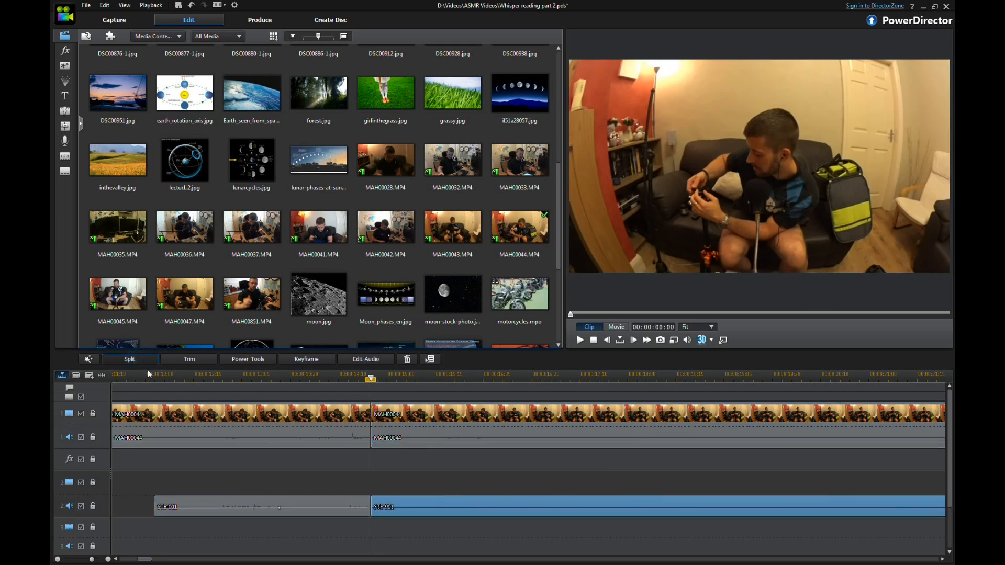
Step: Delete the leading portions of MAH00044 and STE-001 before the split, leaving a gap
left_click(287, 430)
key("Delete")
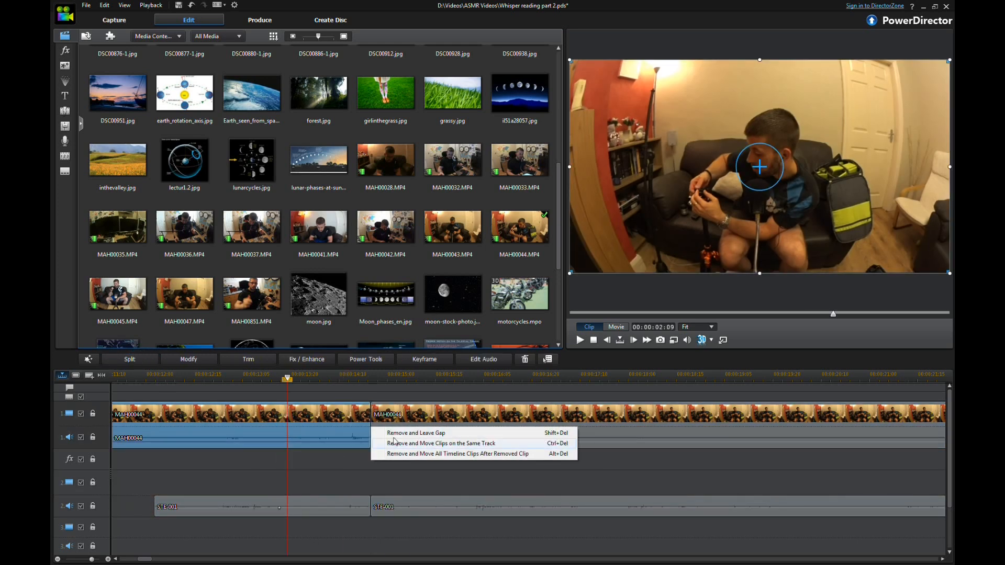
left_click(471, 435)
left_click(348, 506)
key("Delete")
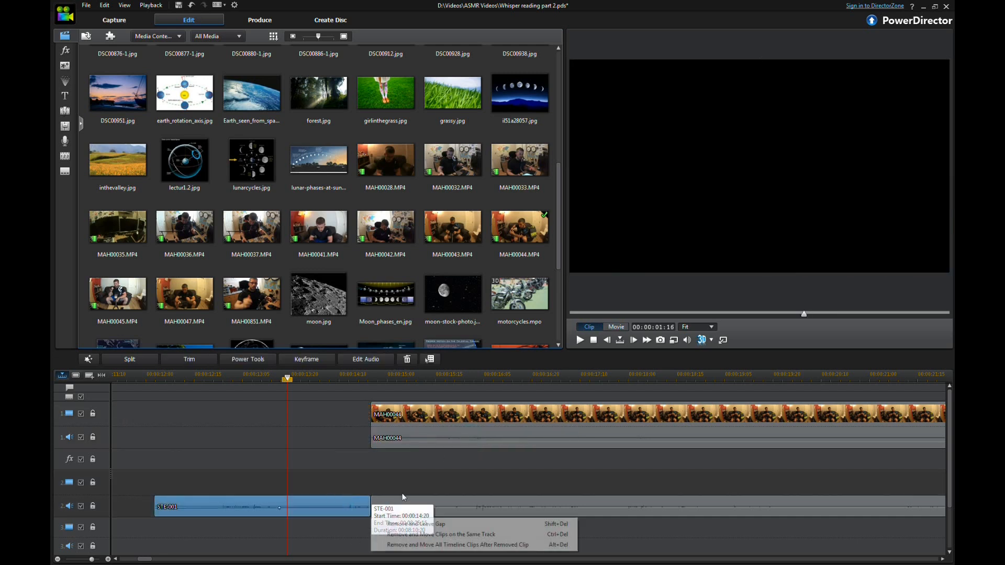
left_click(408, 524)
Step: Select the remaining MAH00044 and STE-001 clips and move them left to close the gap after the intro clip
left_click(447, 435)
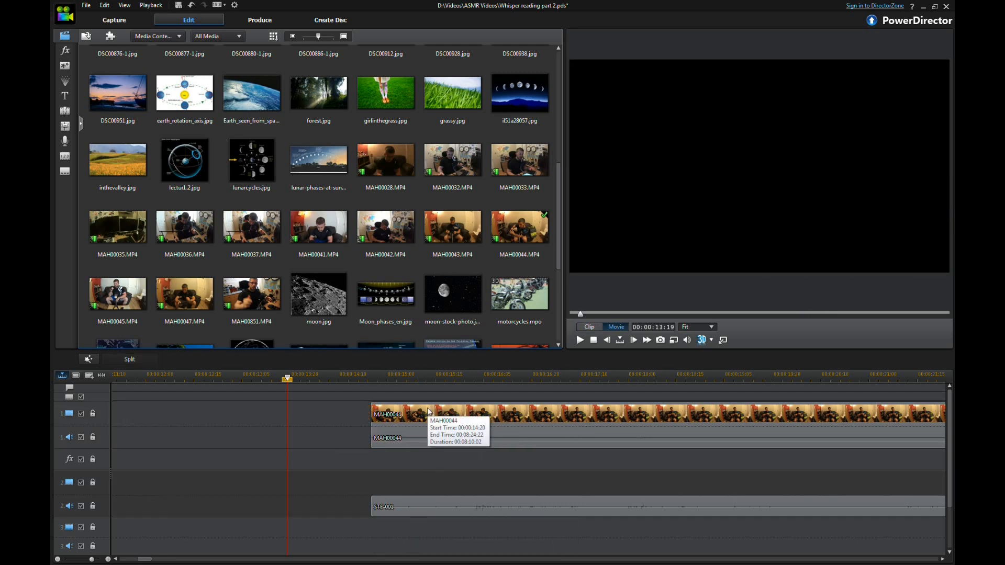
left_click(440, 505)
left_click(470, 442, "ctrl")
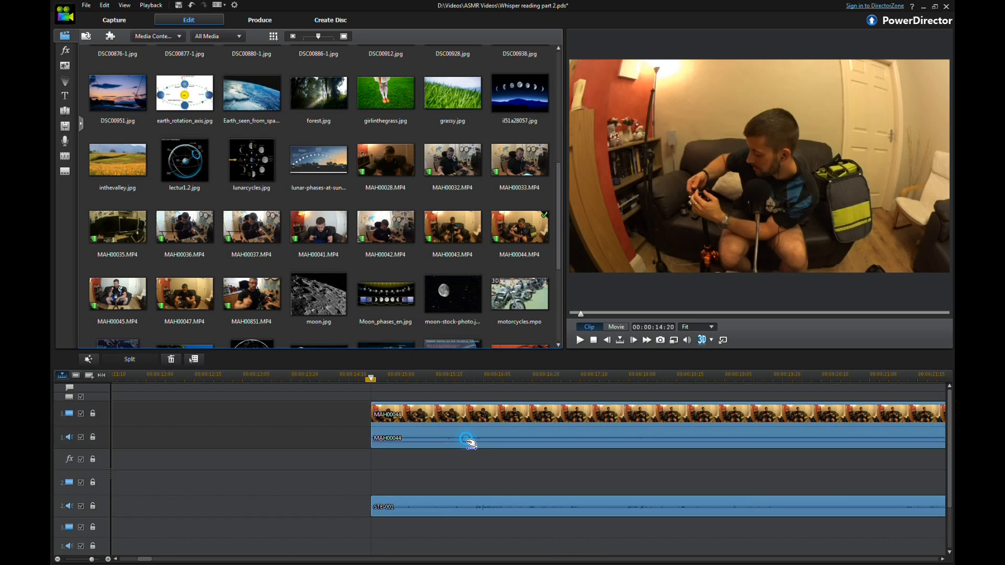
left_click(155, 558)
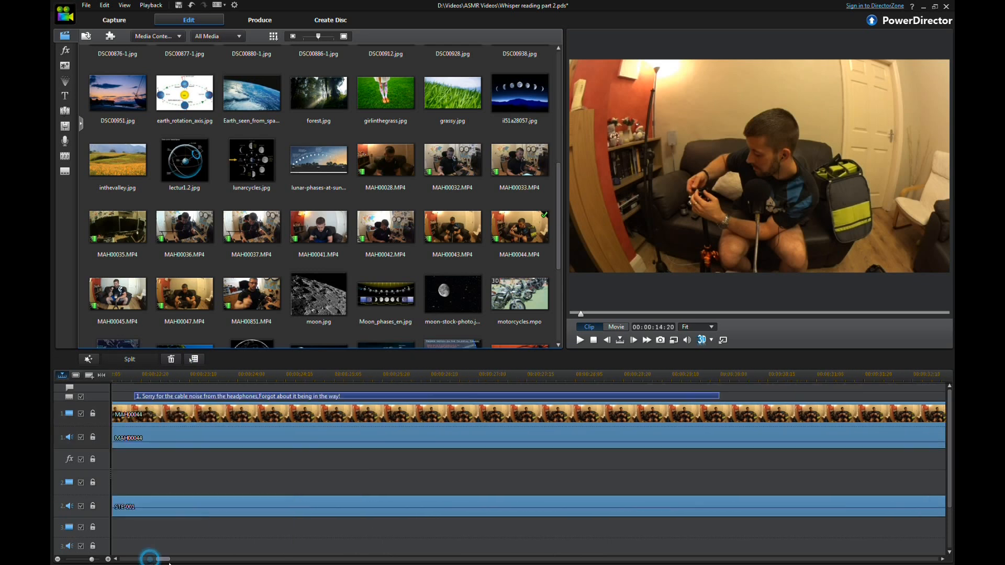
left_click(56, 559)
left_click(57, 559)
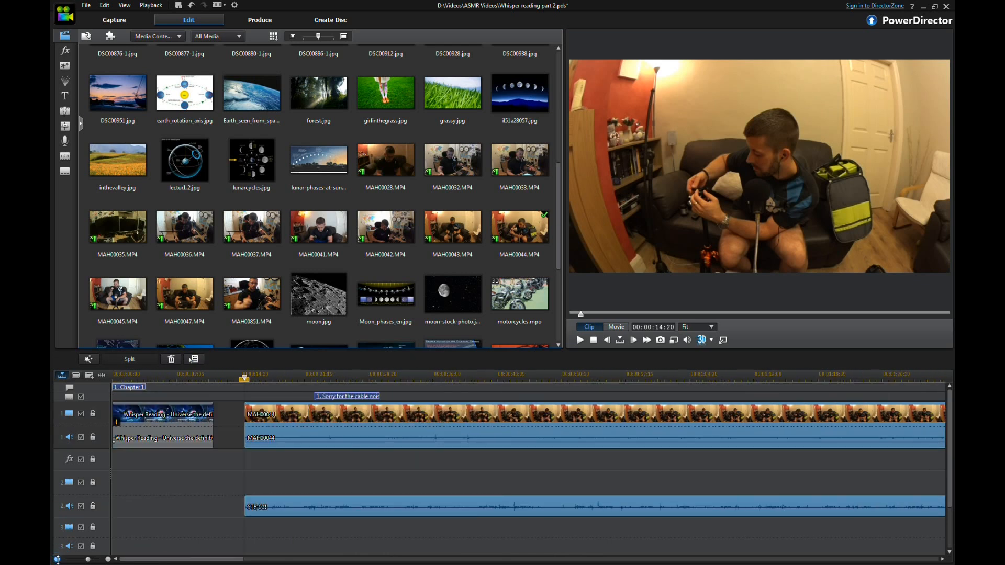
left_click(57, 559)
left_click(57, 559)
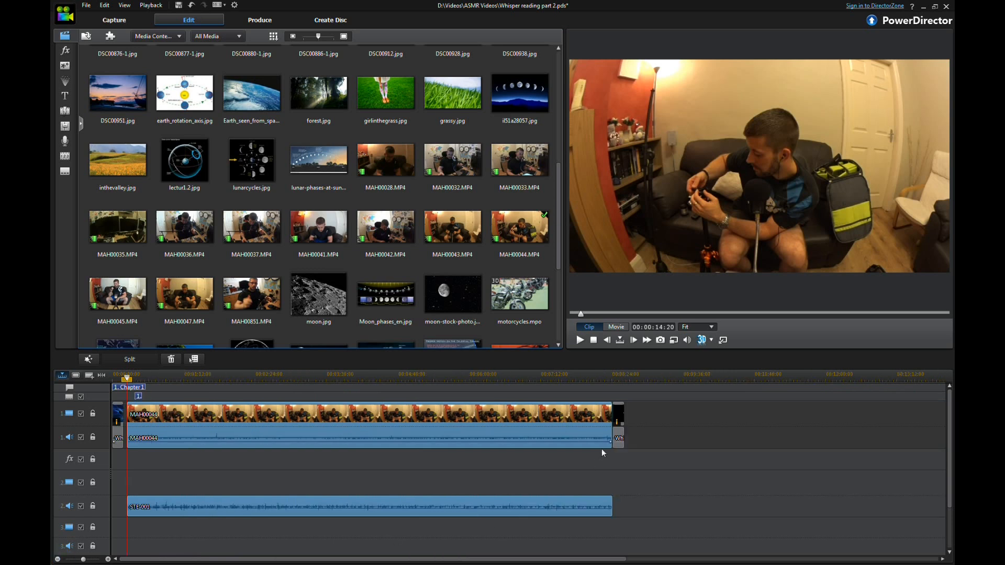
left_click_drag(470, 417, 467, 416)
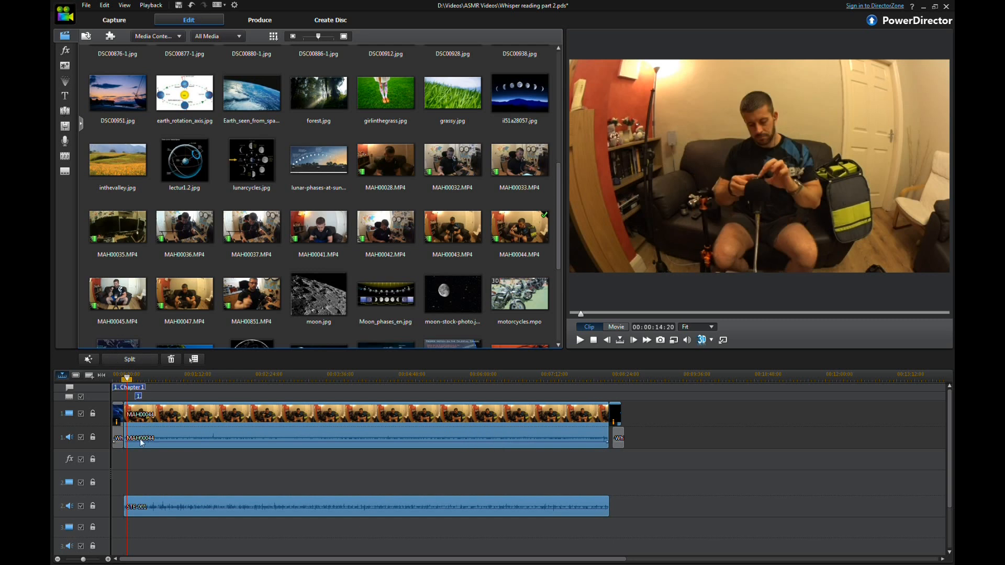
Step: Unlink MAH00044's video from its audio and mute the camera audio clip
left_click(108, 559)
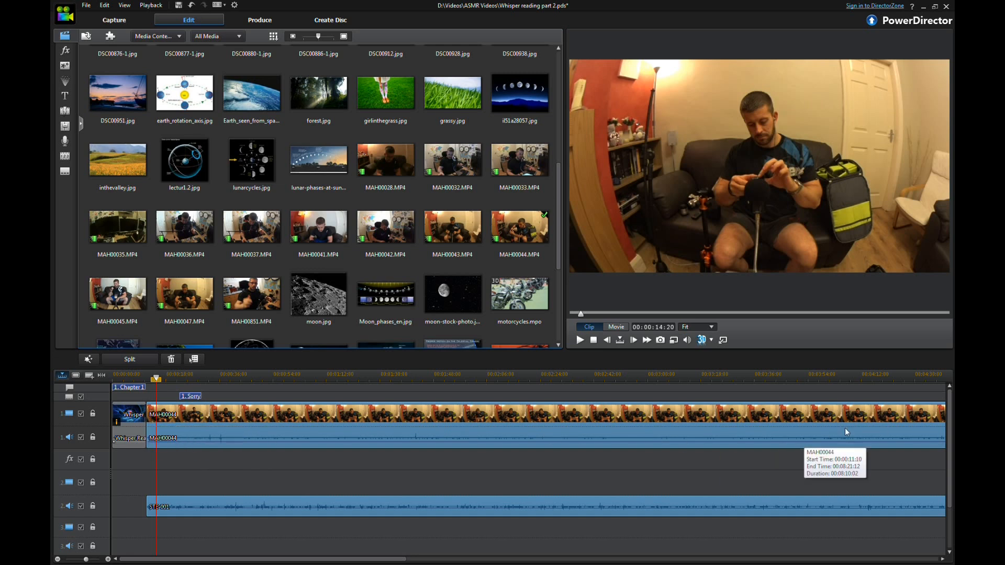
left_click(283, 476)
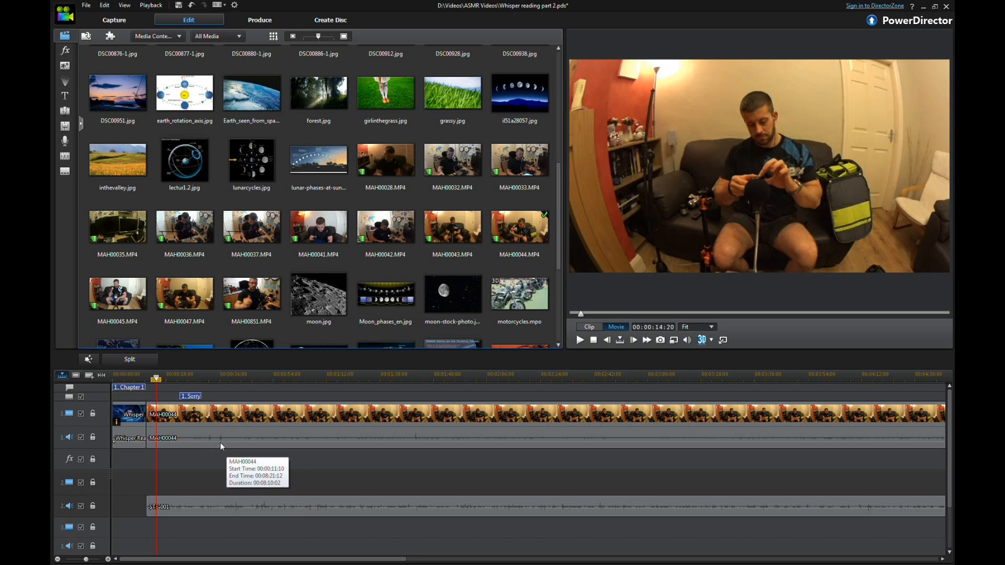
left_click(107, 559)
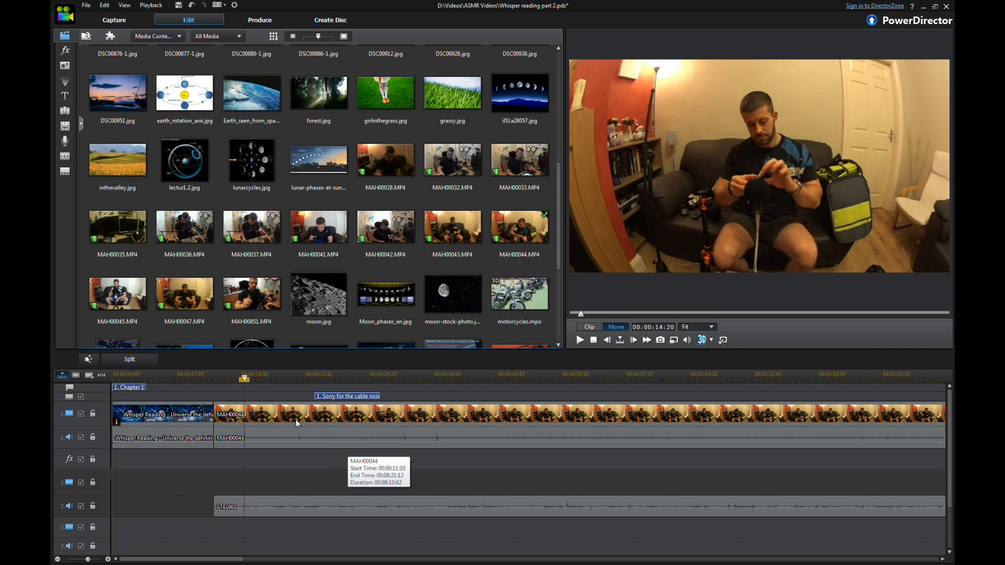
left_click(569, 435)
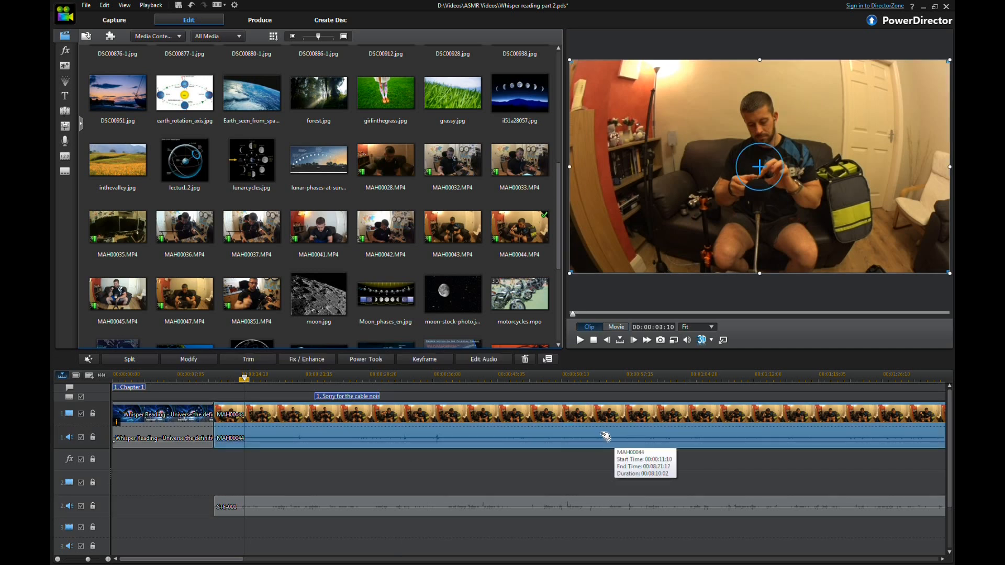
left_click(343, 471)
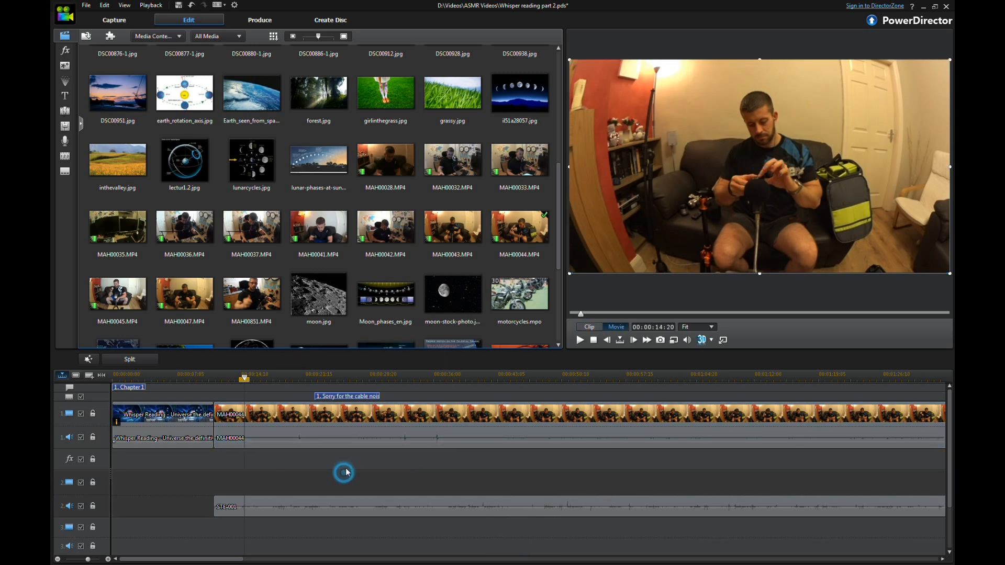
left_click(362, 432)
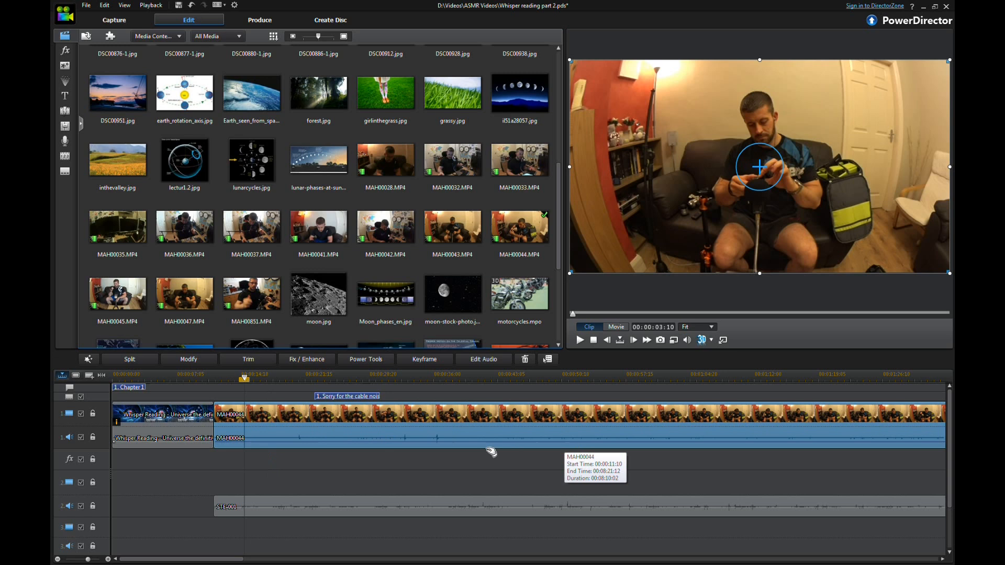
right_click(345, 422)
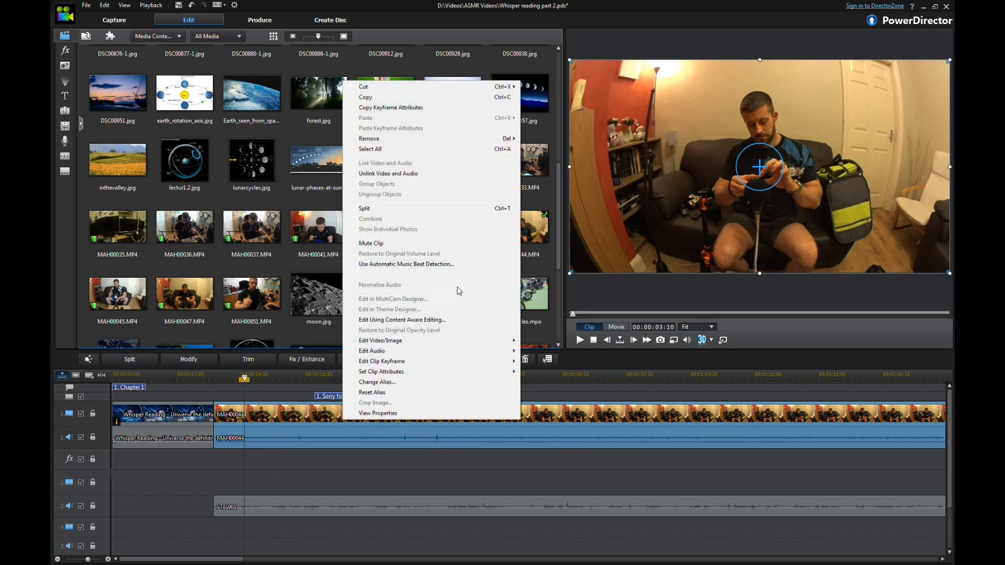
left_click(463, 175)
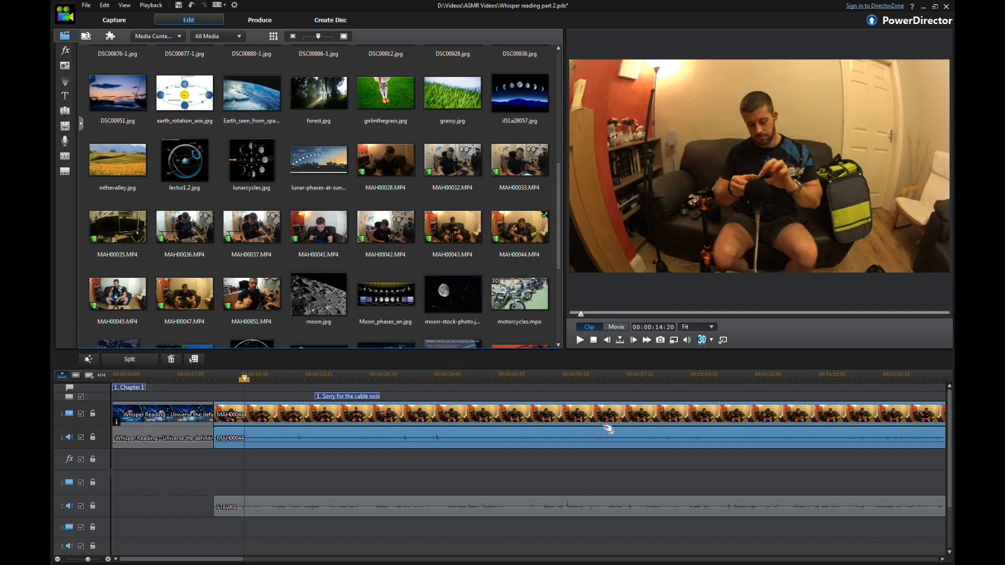
left_click(494, 467)
left_click(320, 441)
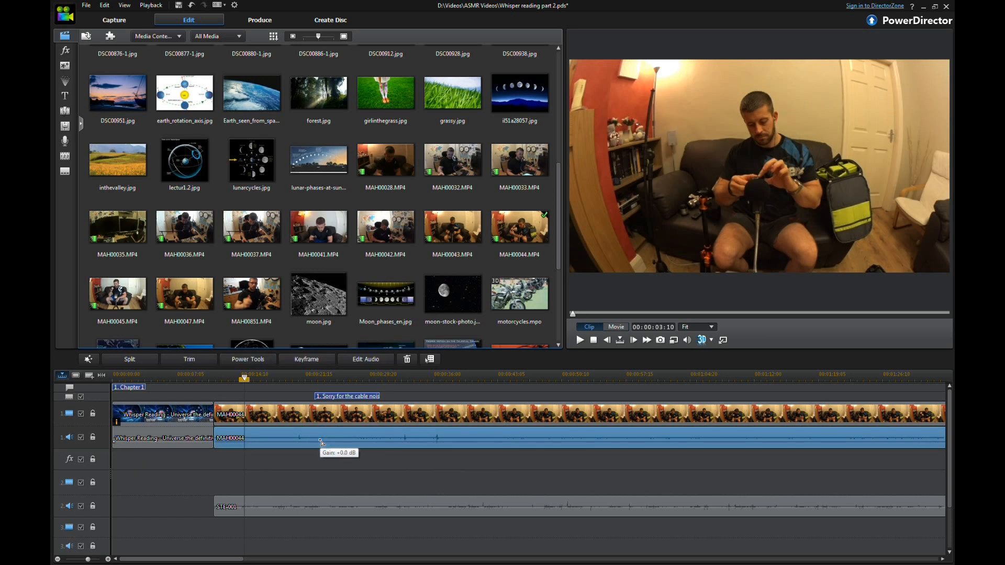
right_click(323, 444)
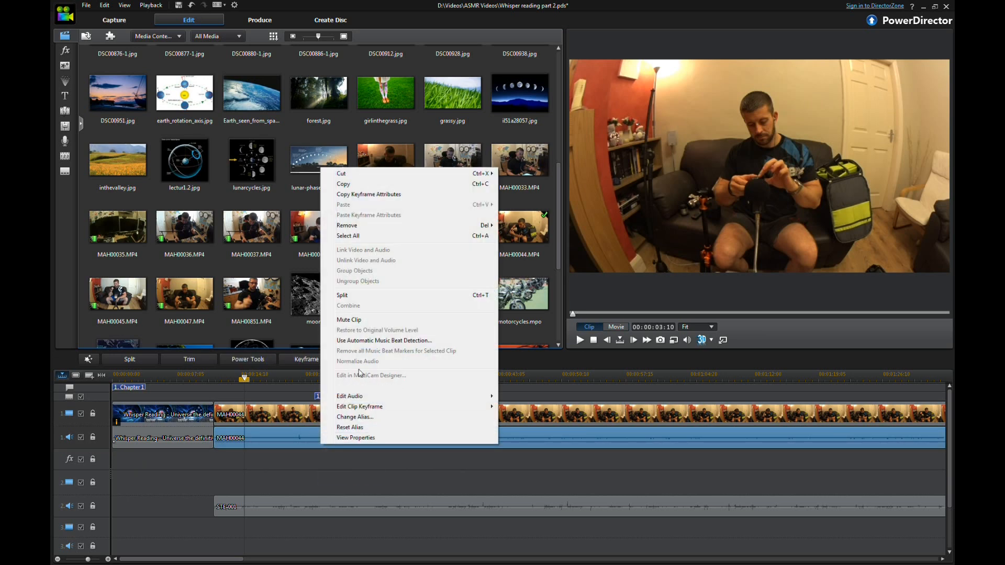
left_click(374, 320)
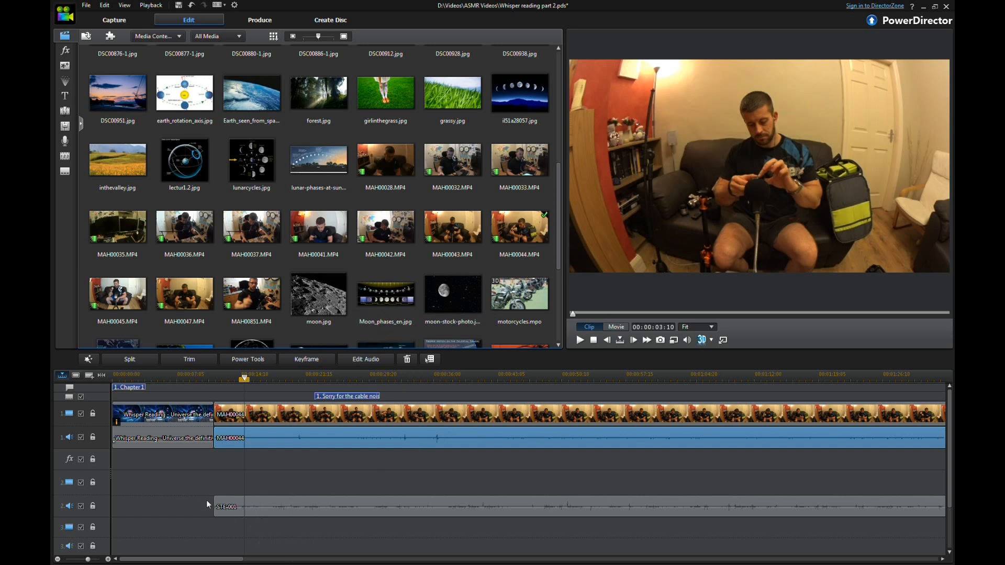
Step: Play back the timeline to check the STE-001 audio
left_click(262, 512)
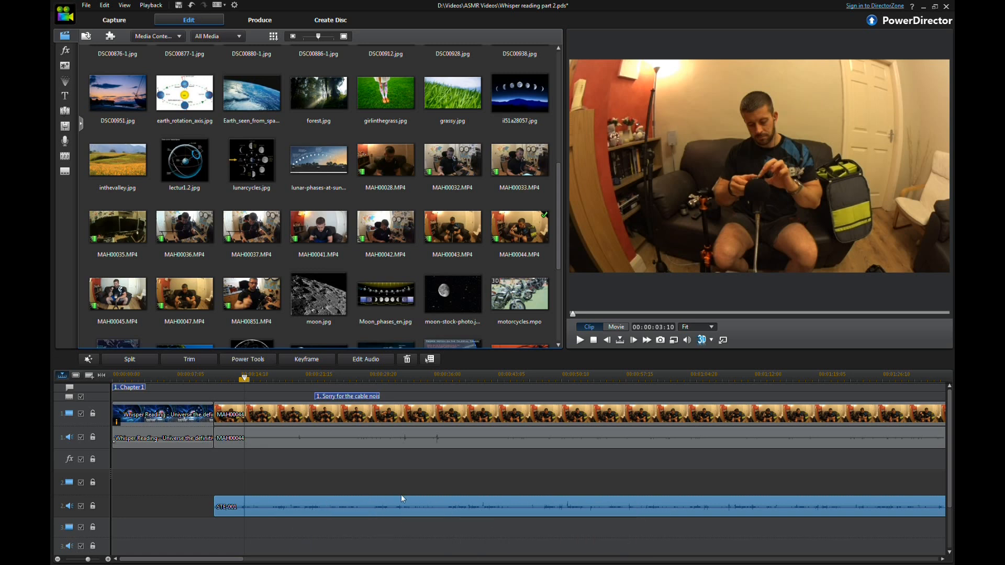
left_click(581, 340)
left_click(593, 341)
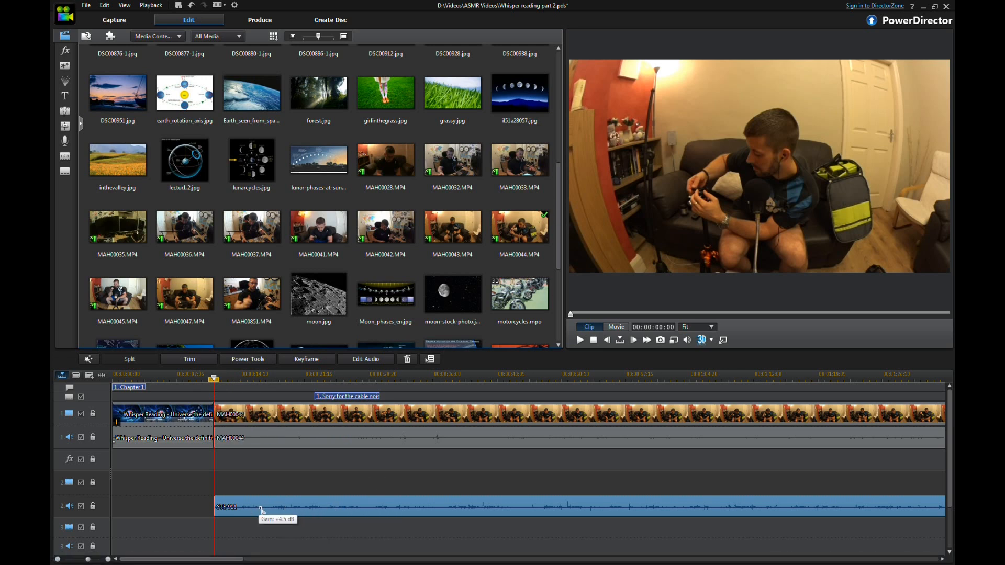
left_click_drag(260, 508, 305, 513)
key("ctrl+z")
key("ctrl+z")
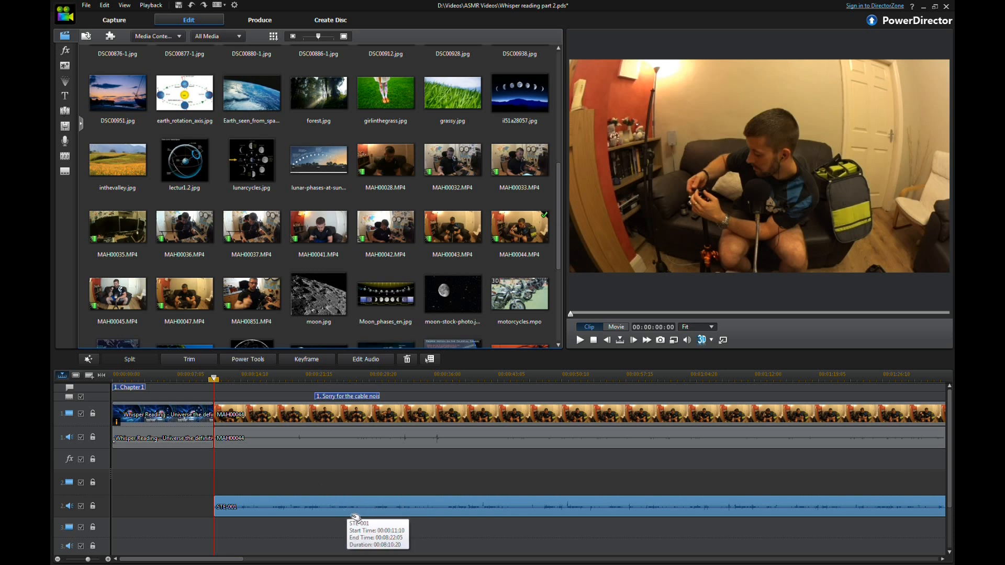
Step: Adjust the volume level line of the STE-001 audio clip
left_click(331, 507)
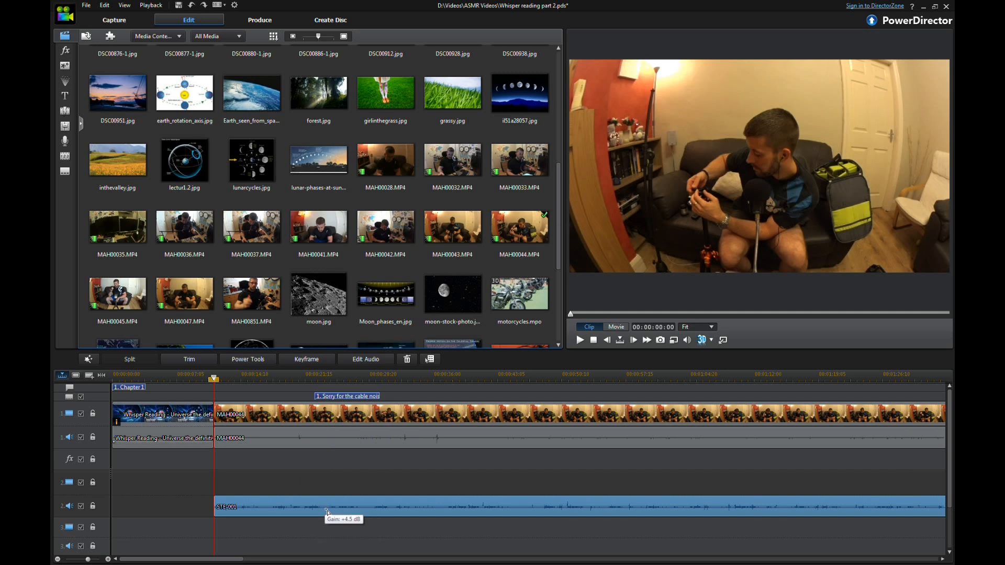
mouse_move(327, 513)
left_mouse_down()
mouse_move(318, 518)
mouse_move(333, 507)
mouse_move(321, 510)
left_mouse_up()
left_click(306, 509)
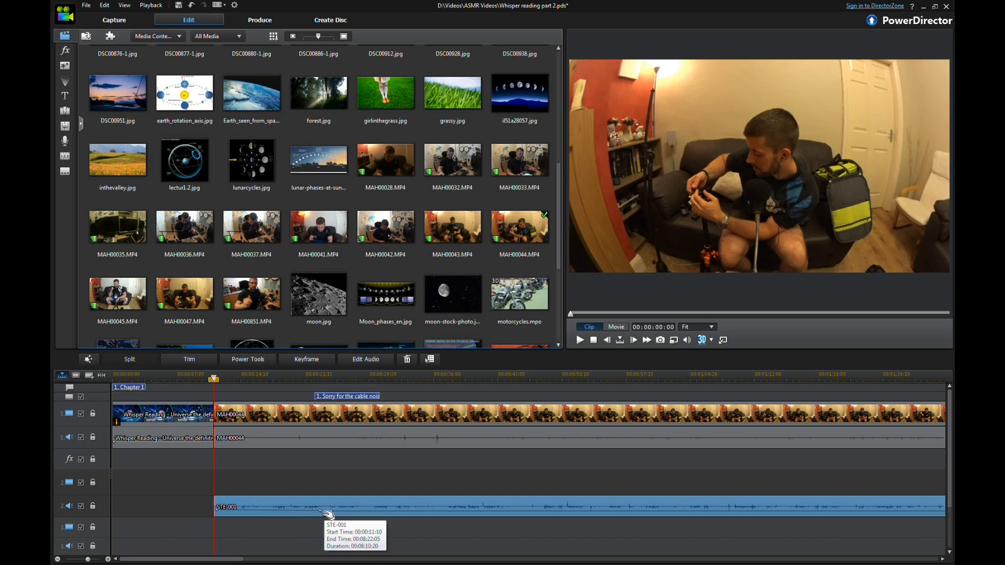
left_click_drag(324, 516, 324, 518)
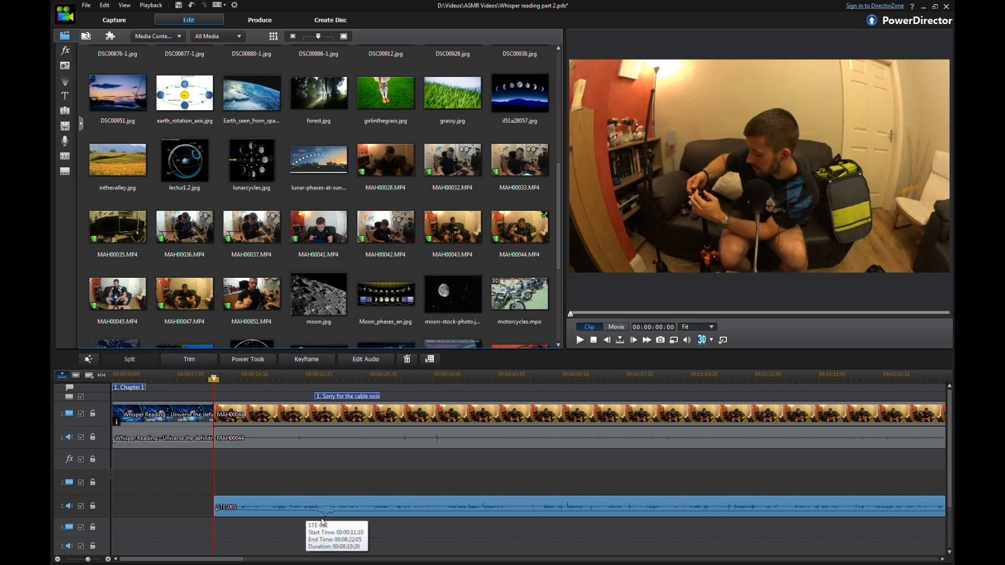
Step: Undo the recent volume level adjustments on the STE-001 audio clip
left_click_drag(321, 515, 329, 513)
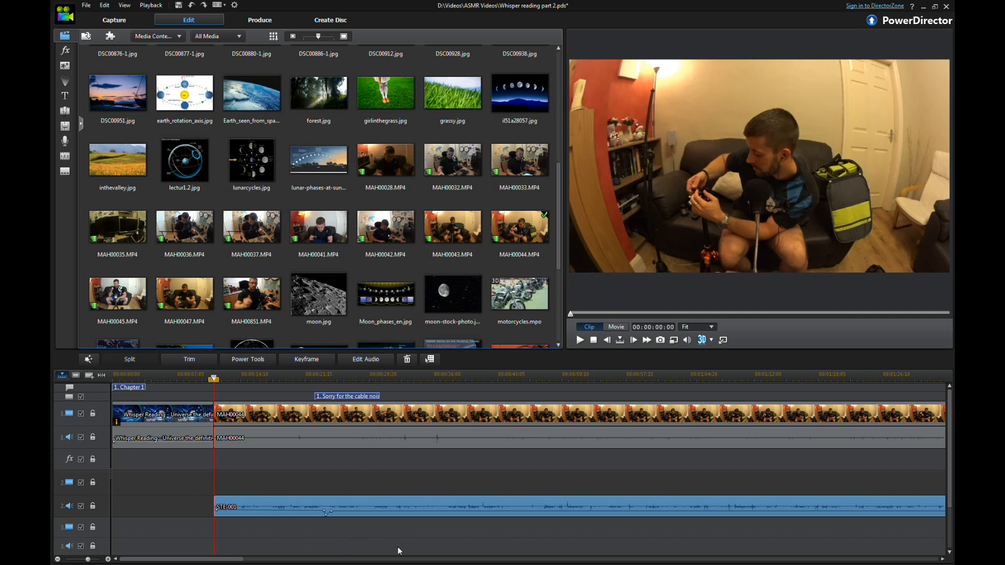
key("ctrl+z")
key("ctrl+z")
key("ctrl+z")
key("ctrl+z")
key("ctrl+z")
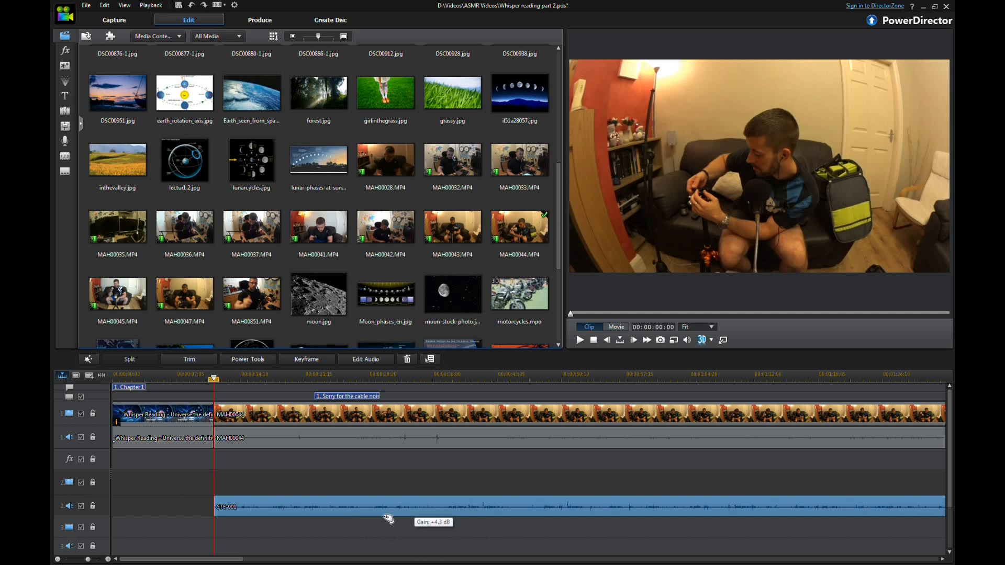
Step: Split the STE-001 audio clip twice, at two points just after the intro clip's end
left_click_drag(214, 378, 261, 379)
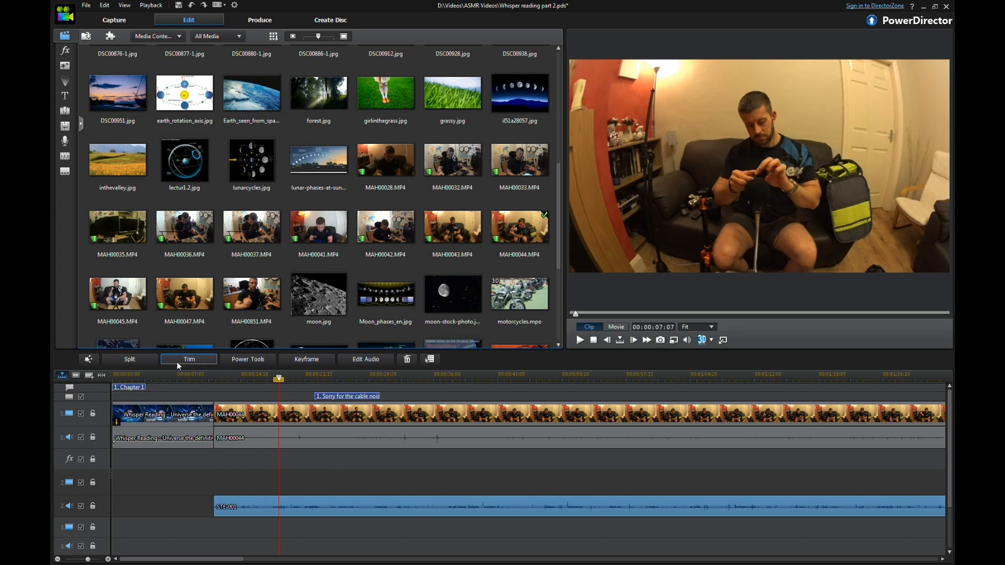
left_click(140, 359)
left_click_drag(278, 378, 283, 379)
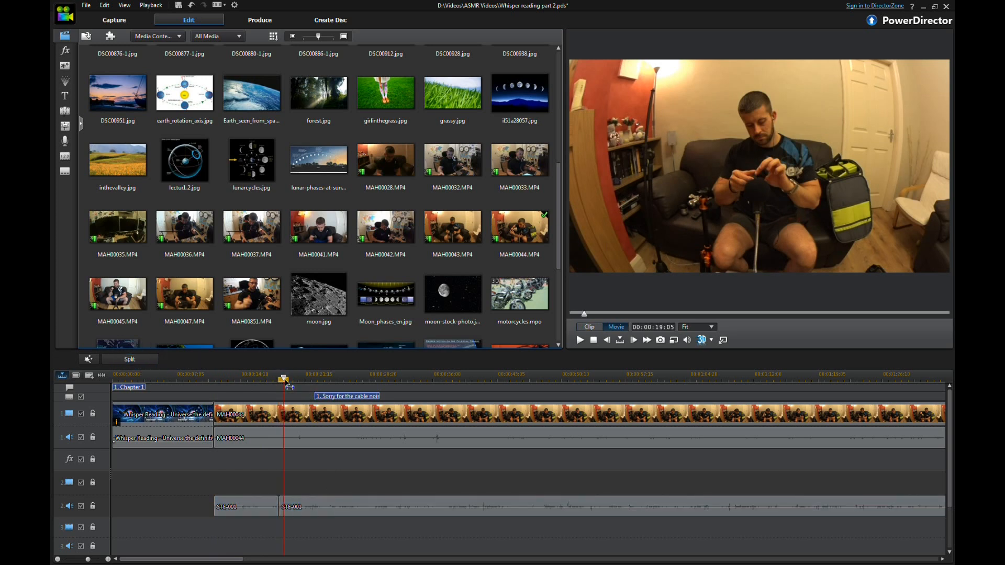
left_click(139, 360)
Step: Remove the short split segment of STE-001, moving the following clips on the same track to close the gap
left_click(280, 514)
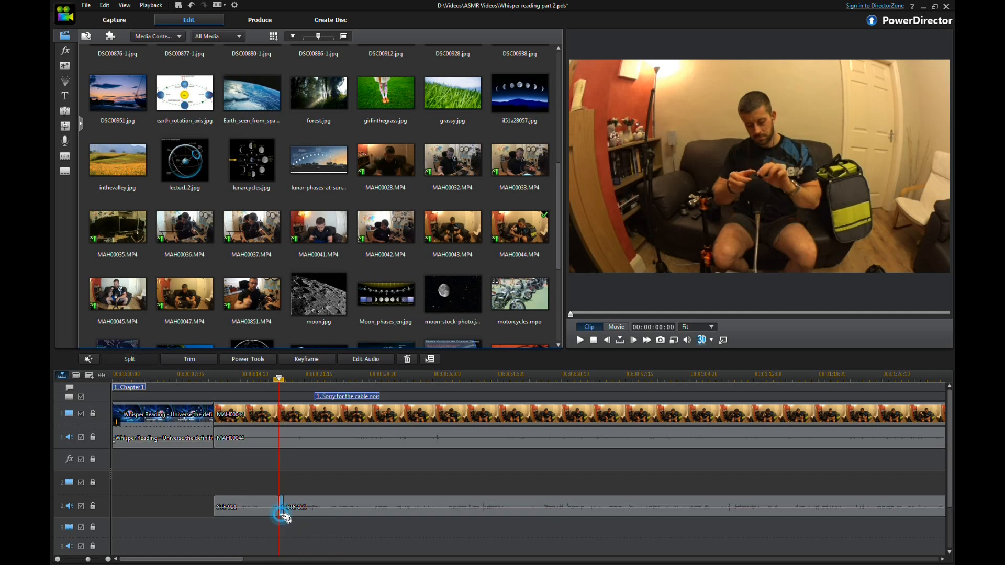
right_click(280, 514)
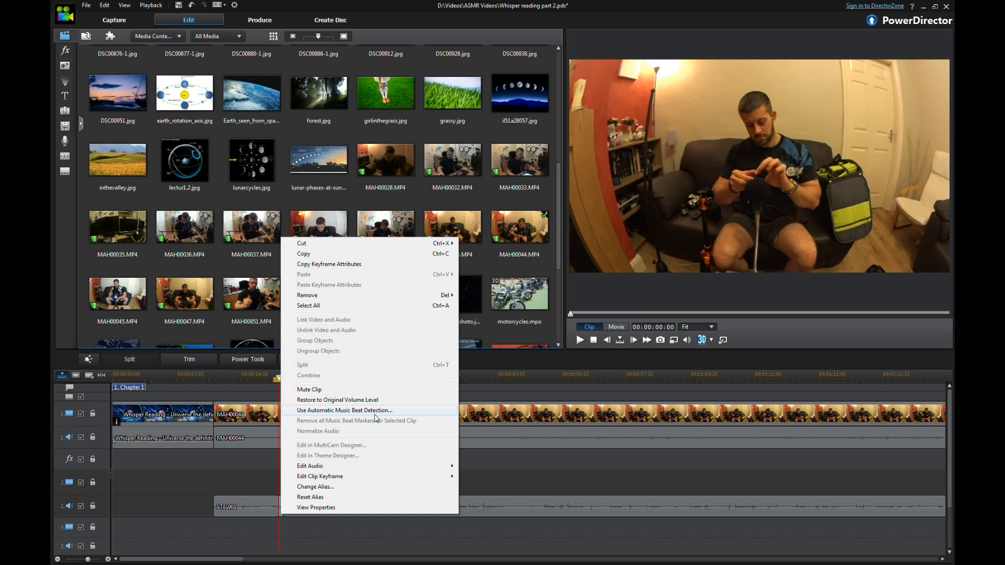
mouse_move(451, 296)
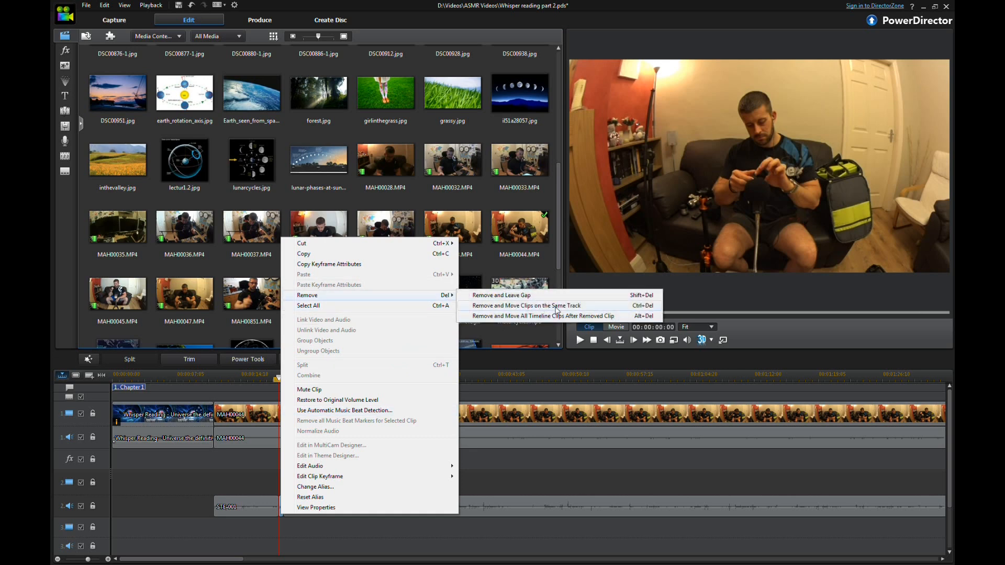
left_click(563, 306)
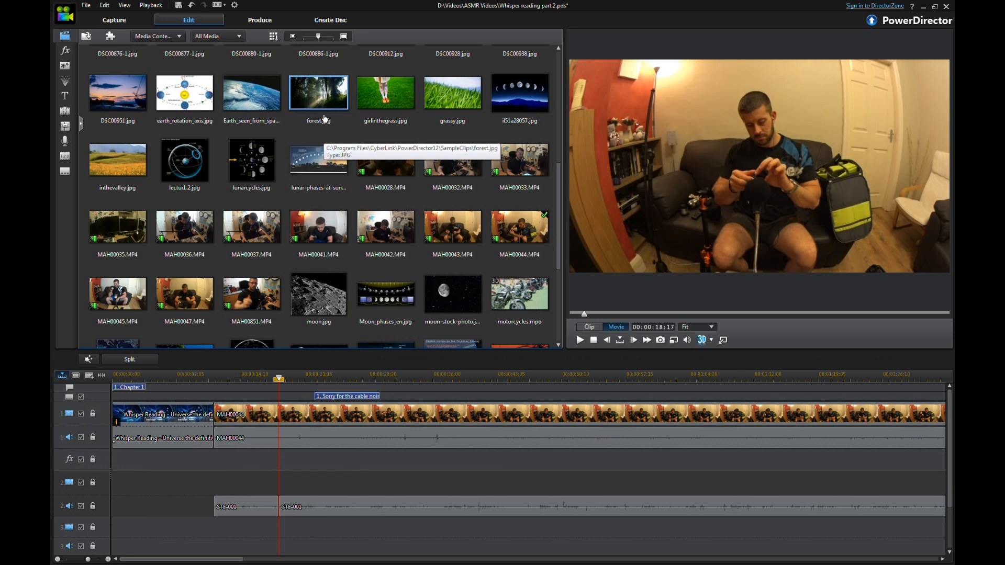
Step: Add Earth_seen_from_space.jpg to the second video track at the intro's end and shrink it into the preview's top-right corner
left_click(254, 101)
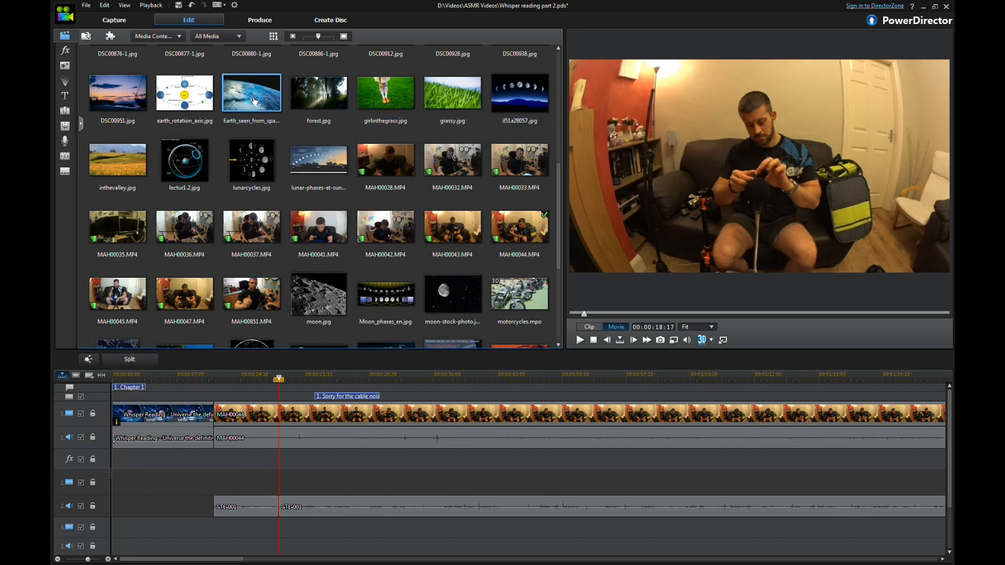
left_click_drag(123, 485, 301, 479)
left_click_drag(231, 478, 215, 490)
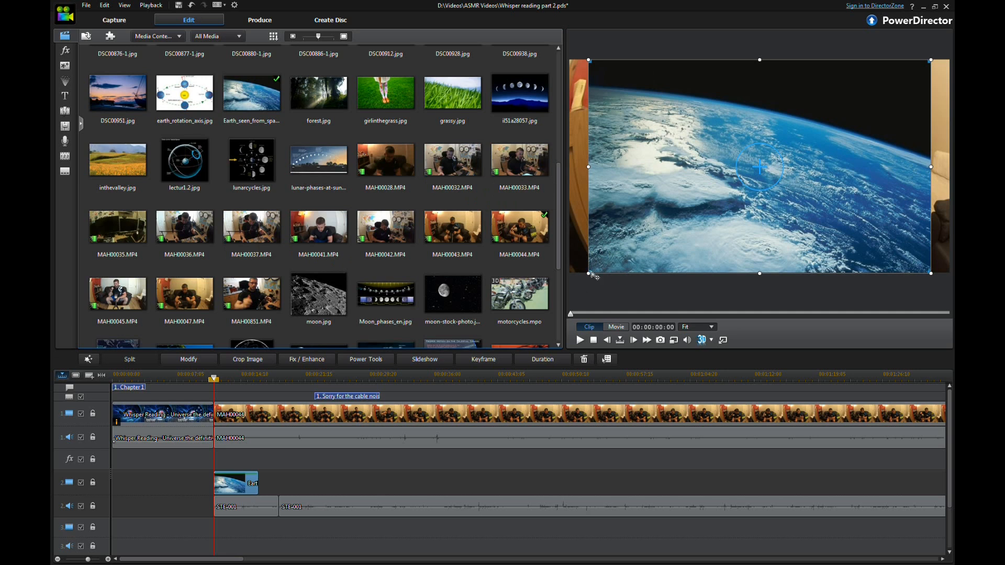
left_click_drag(588, 273, 813, 133)
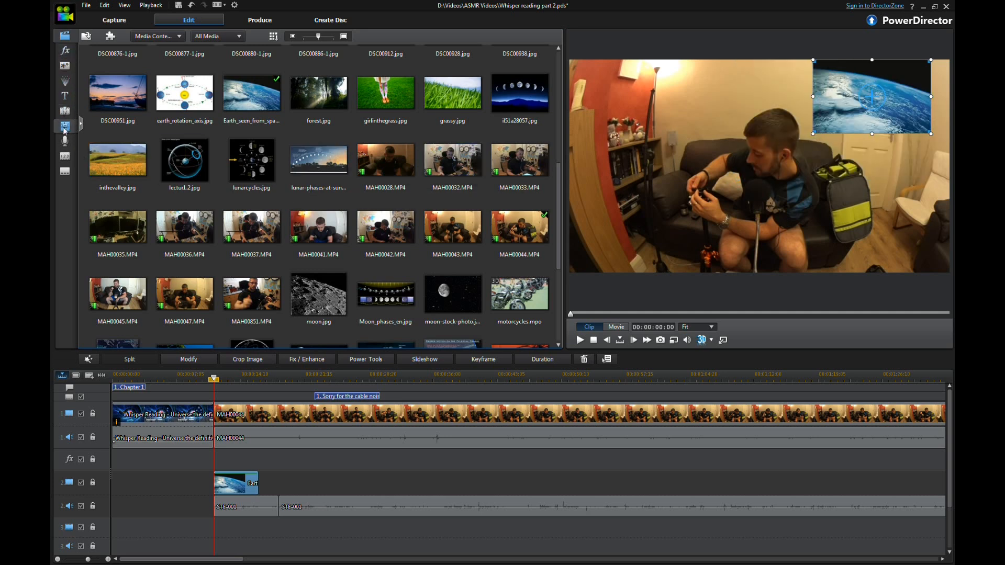
Step: Apply the Fade transition to the start of the MAH00044 clip
left_click(65, 51)
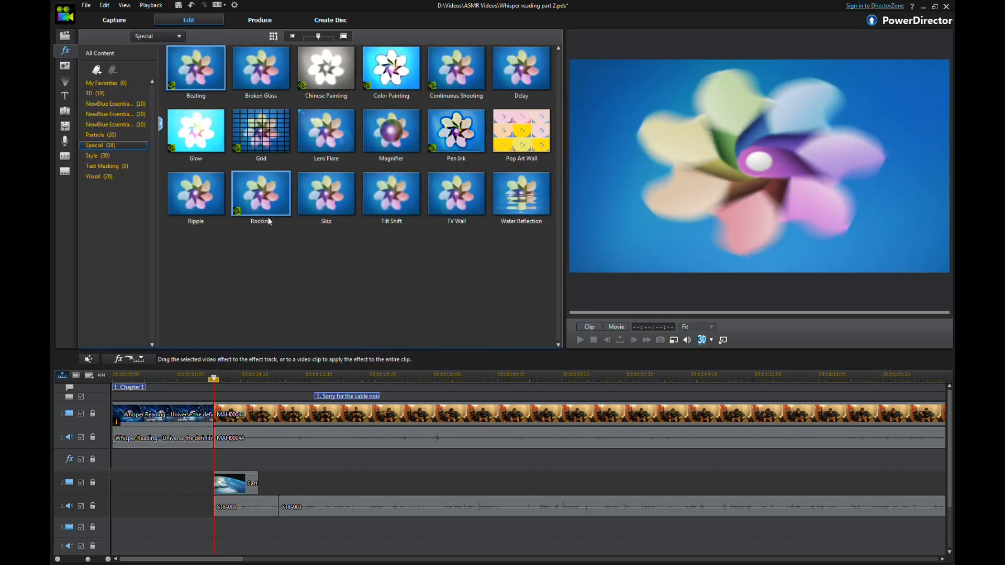
left_click(57, 84)
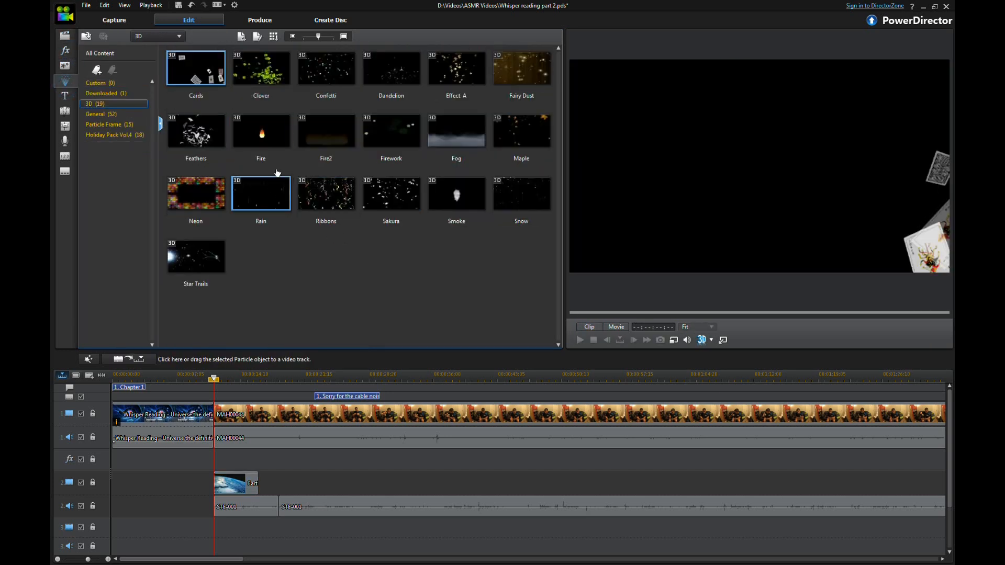
left_click(65, 111)
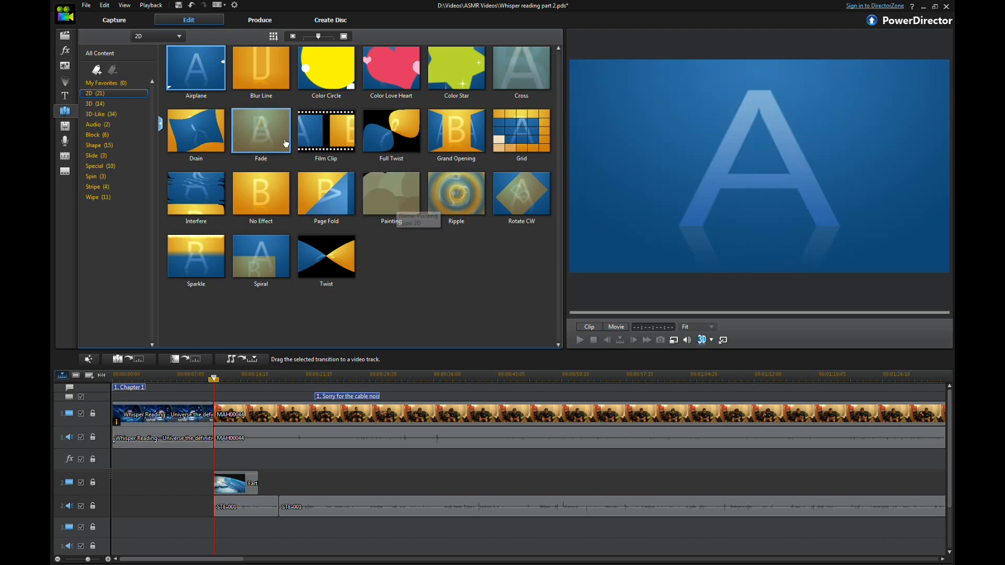
left_click_drag(270, 136, 224, 417)
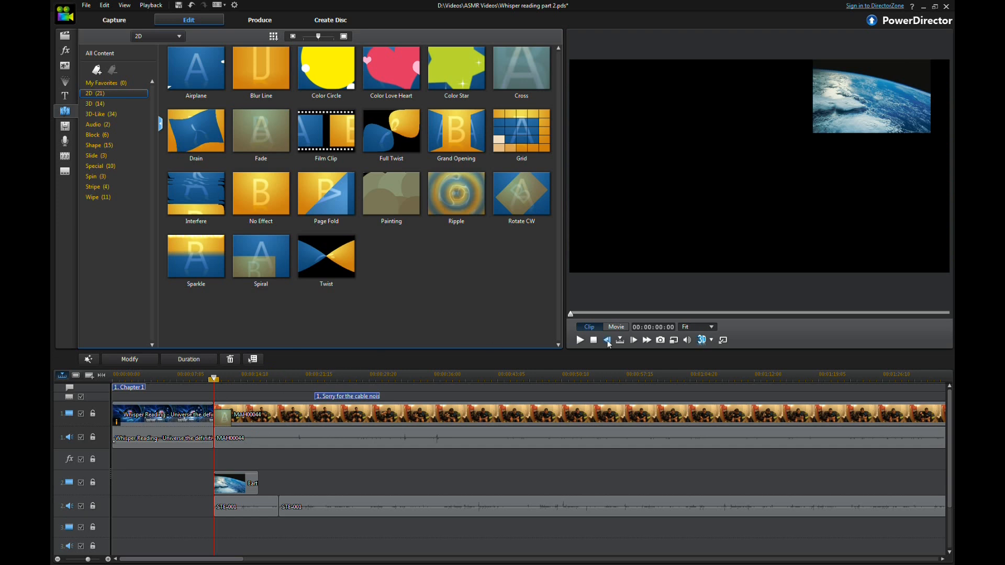
Step: Play back the movie from the start of MAH00044 to review the transition
left_click(616, 327)
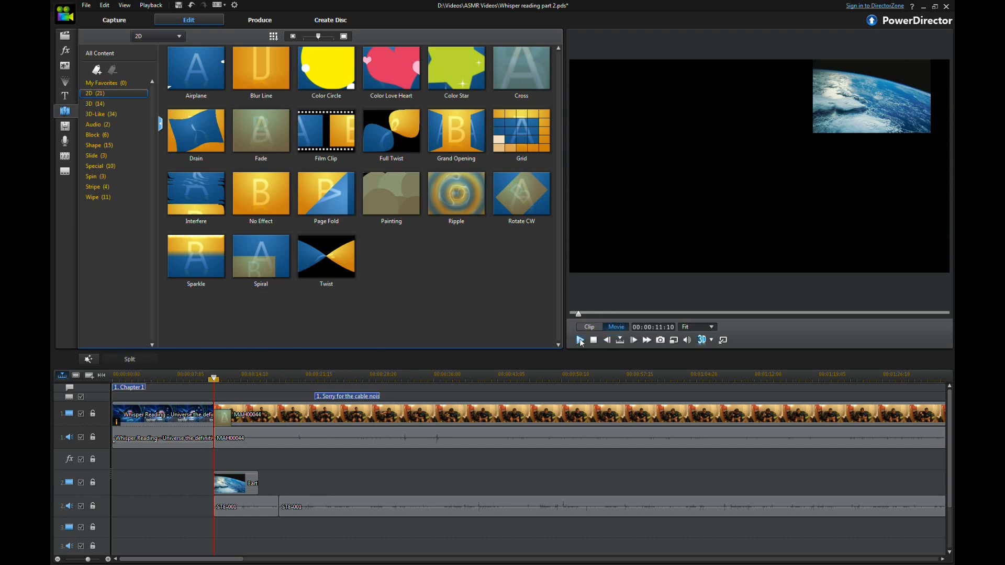
key("space")
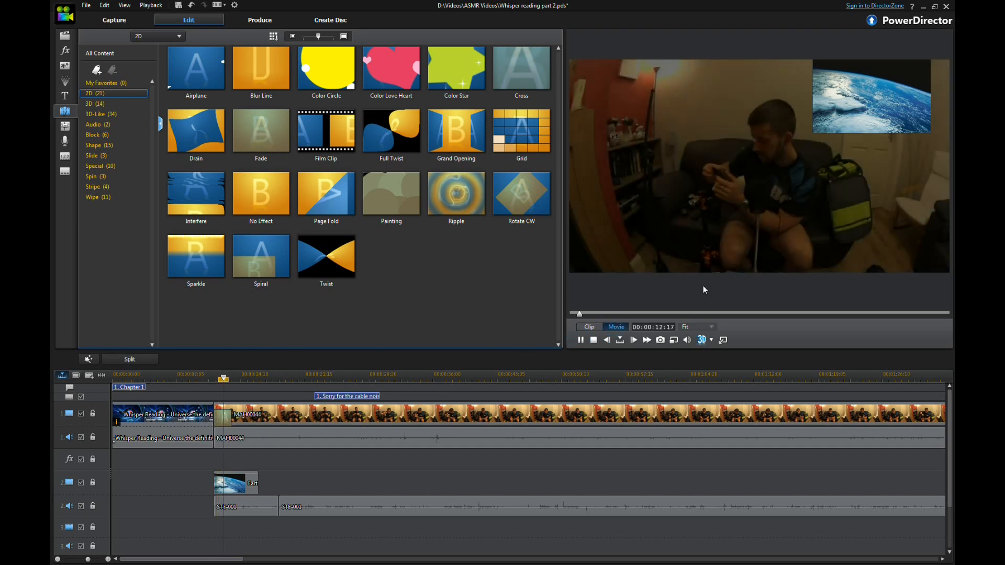
left_click(581, 339)
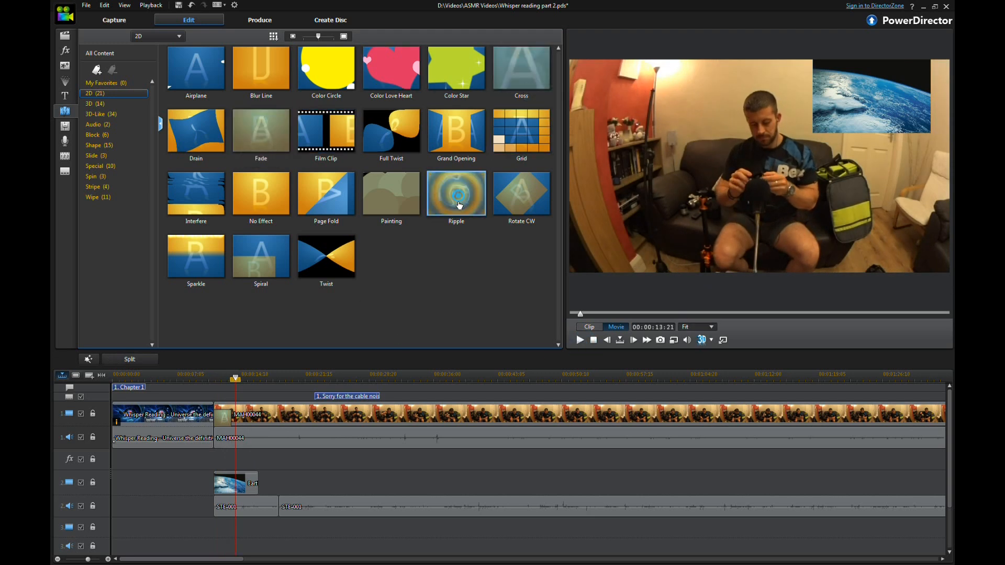
Step: Apply the Ripple transition to the start of the Earth image overlay and play back the result
left_click_drag(221, 492, 223, 496)
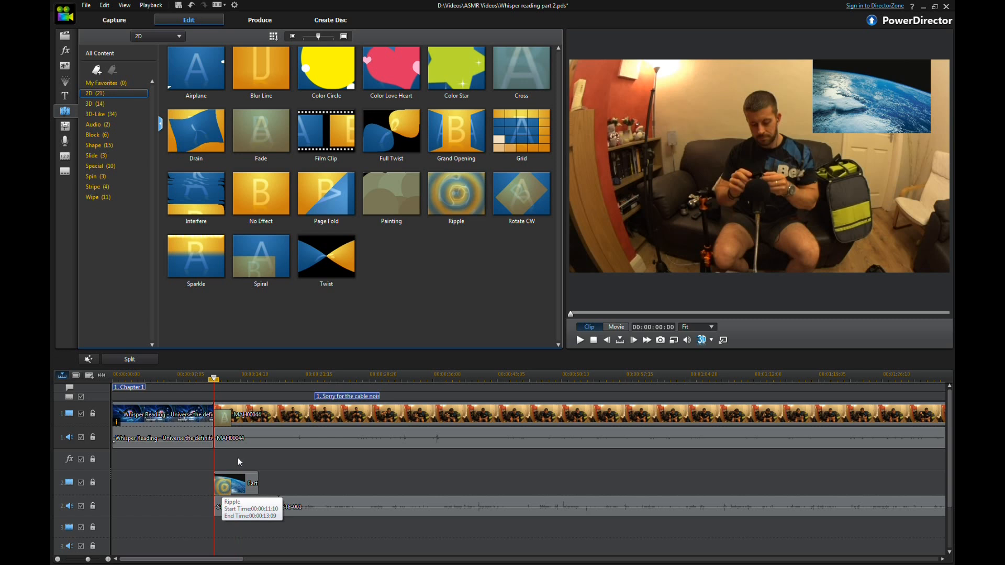
left_click(612, 327)
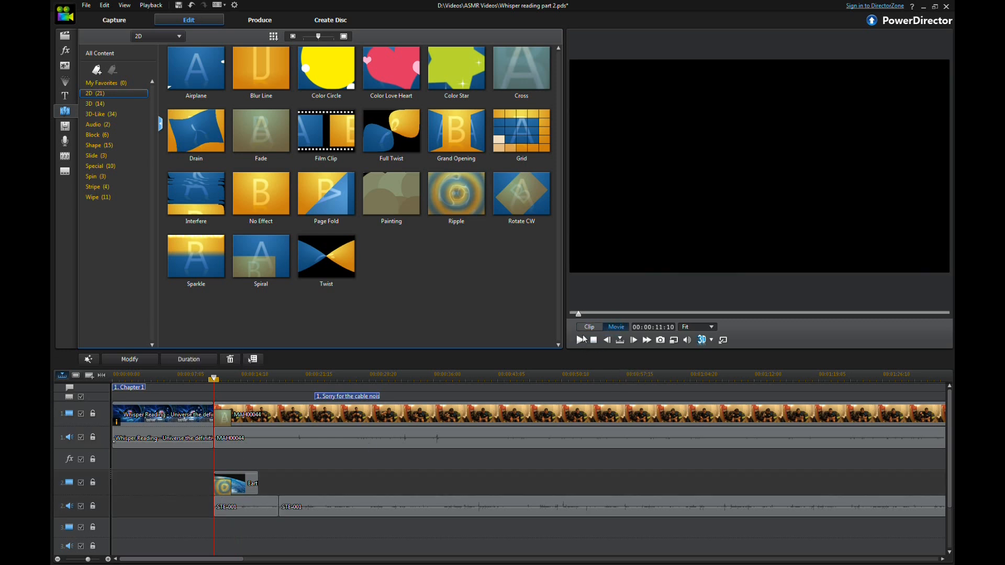
left_click(580, 340)
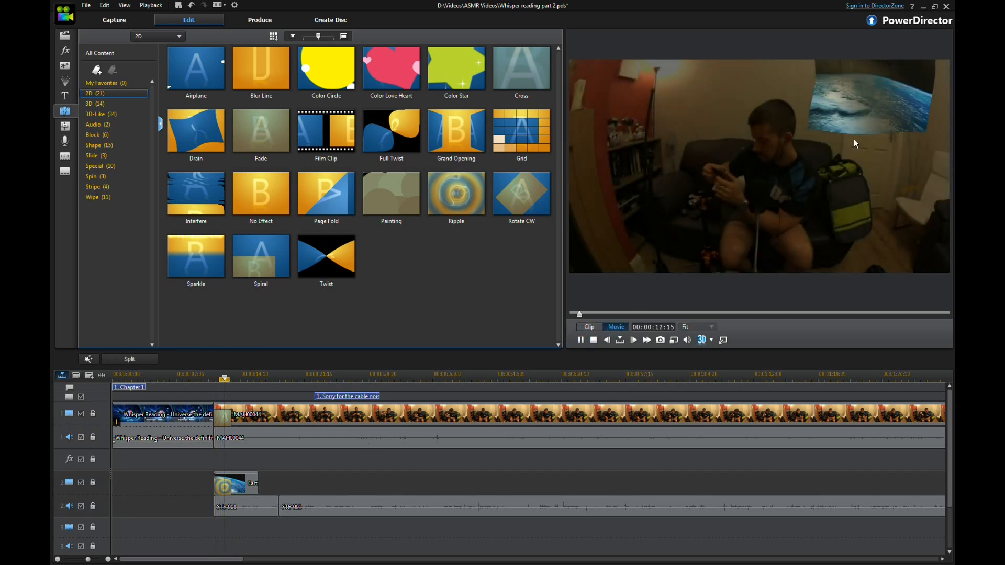
left_click(595, 341)
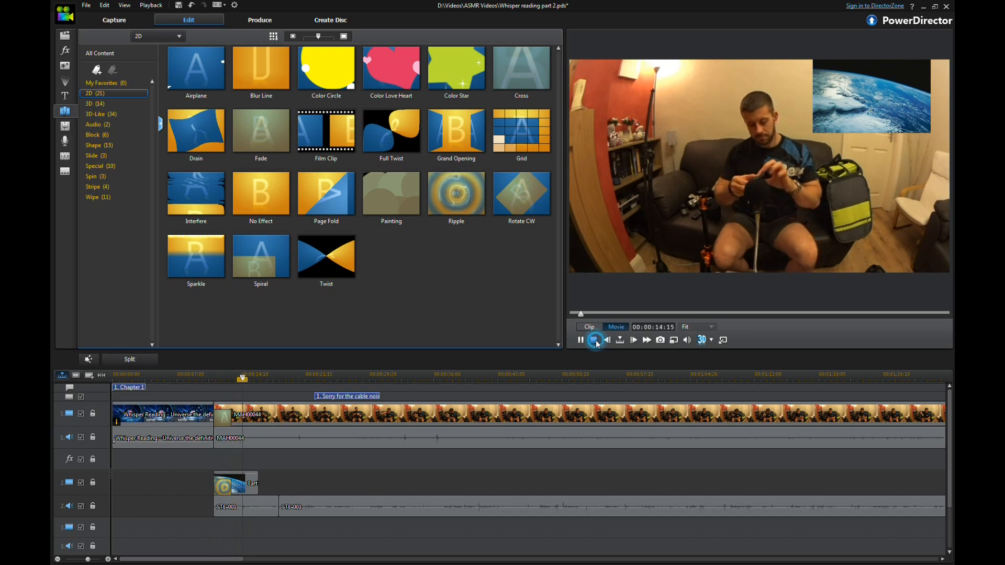
Step: Align the outro clip's audio with its video at the end of the timeline
left_click_drag(212, 558, 810, 510)
left_click(747, 435)
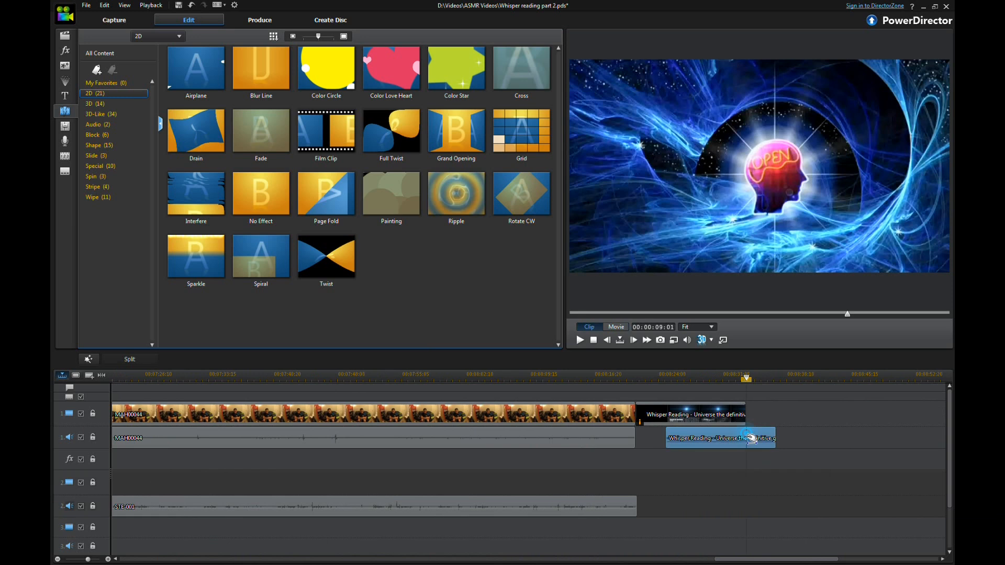
left_click_drag(723, 438, 692, 438)
left_click(671, 437)
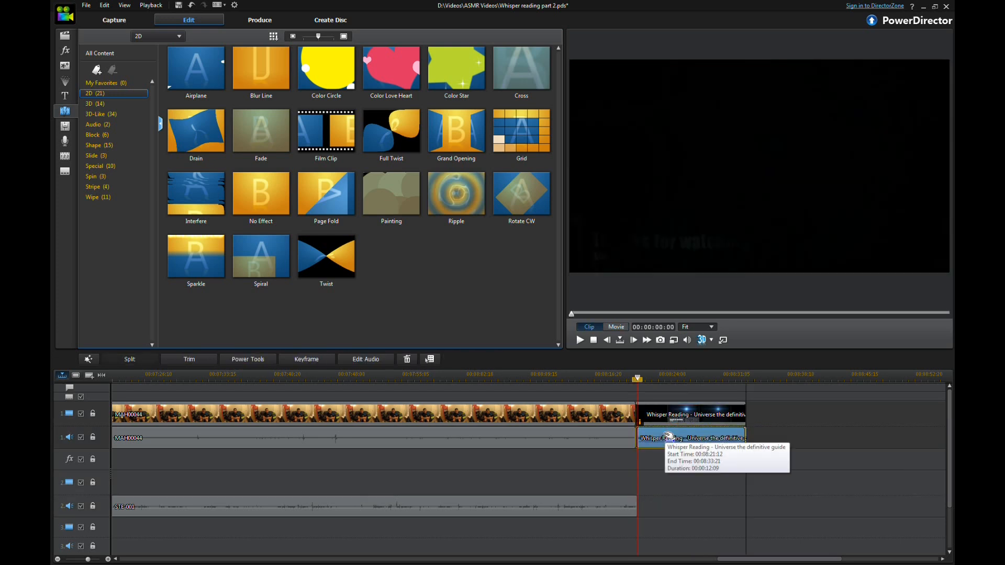
Step: Apply the Fade transition to the end of the MAH00044 clip before the outro
left_click(679, 414)
left_click_drag(679, 414, 682, 413)
left_click(680, 487)
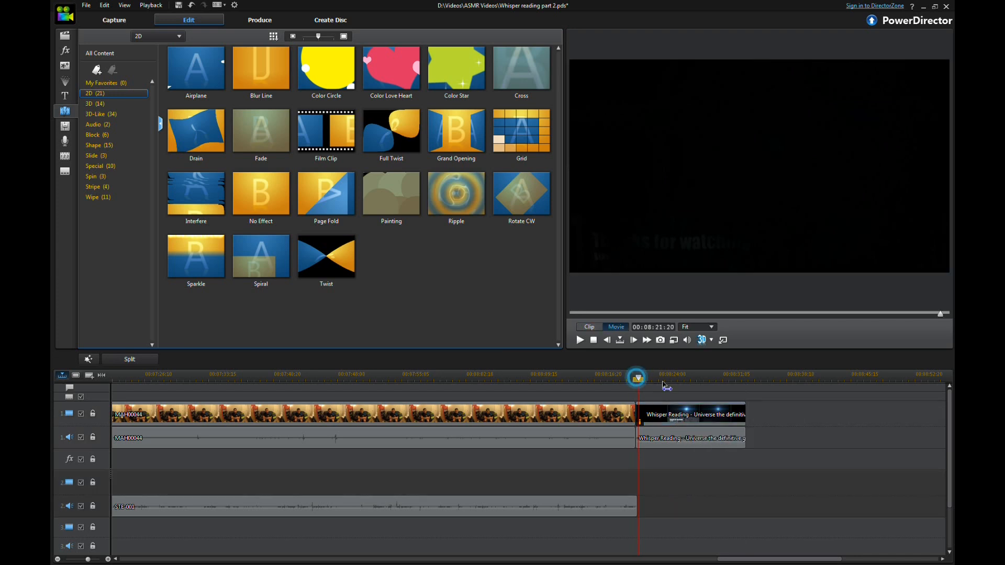
left_click(684, 374)
left_click_drag(265, 126, 628, 423)
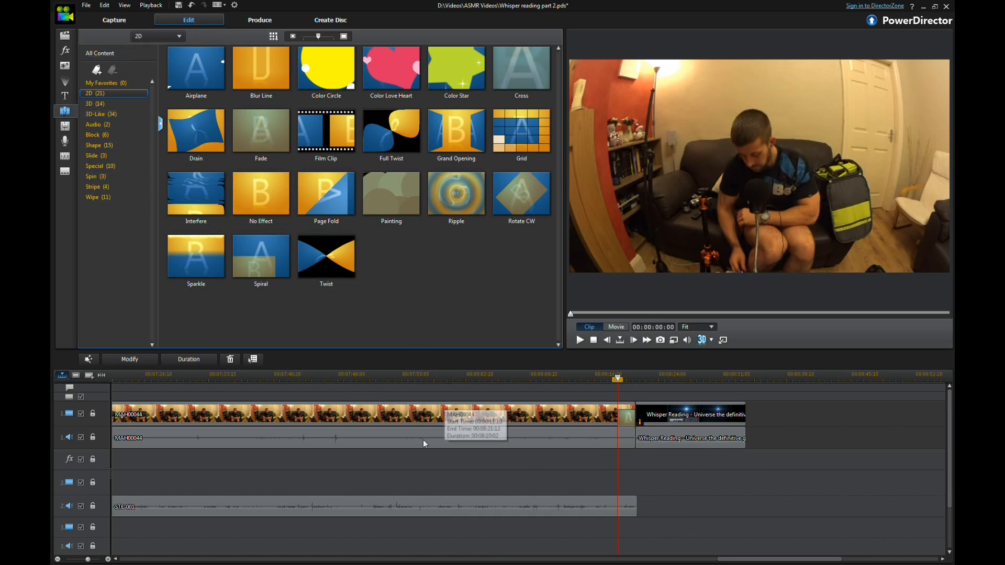
left_click_drag(773, 558, 166, 554)
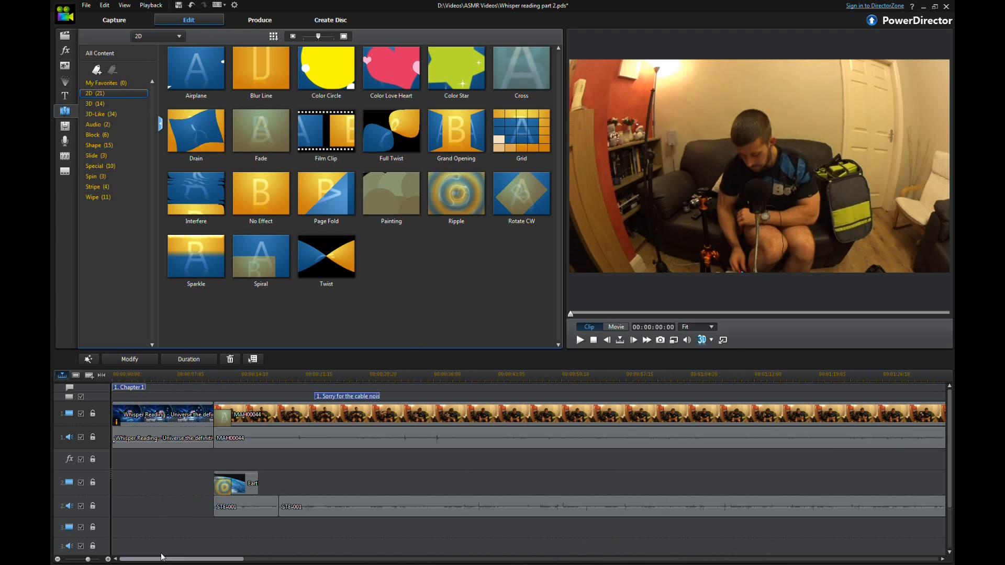
left_click(70, 95)
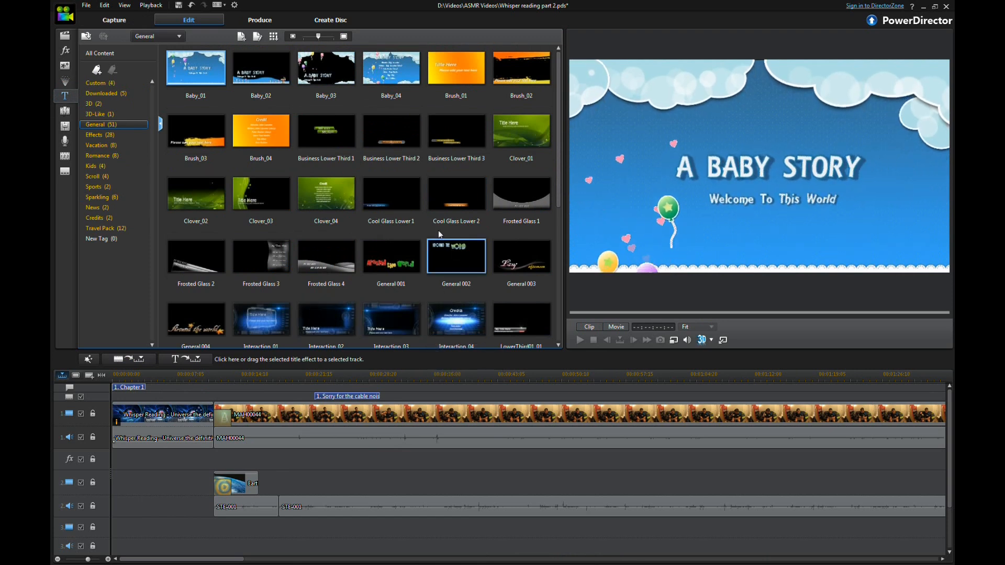
left_click(541, 192)
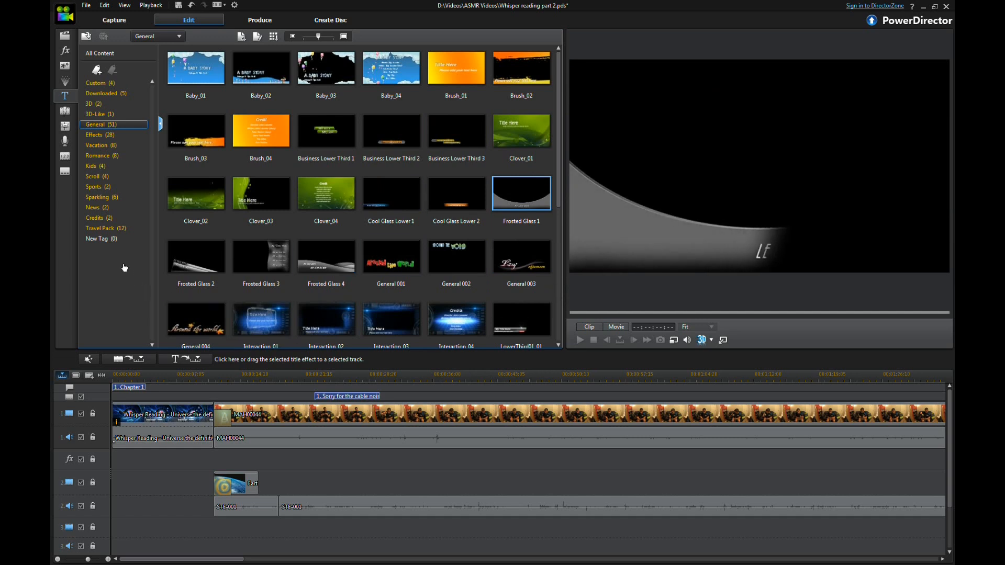
left_click(65, 126)
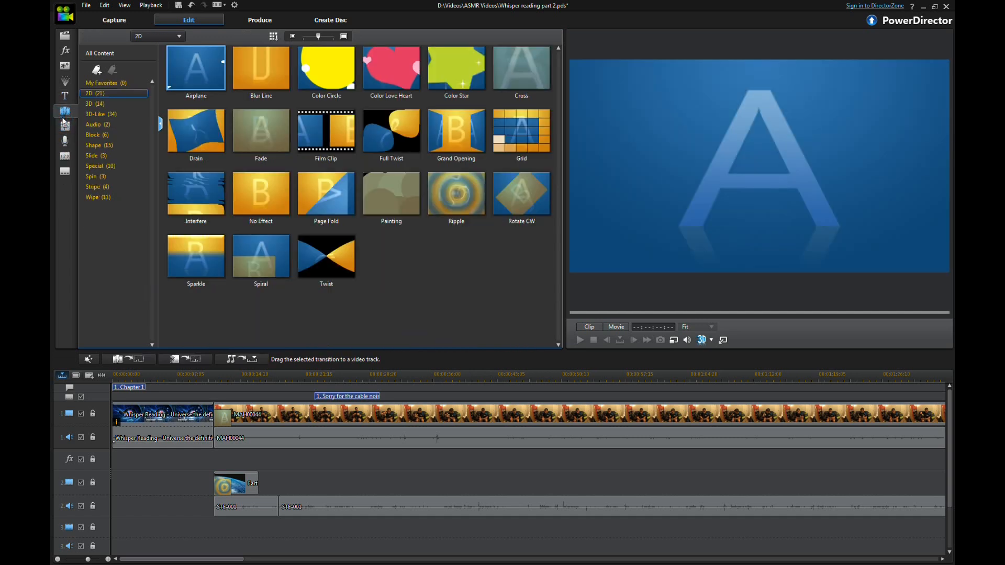
left_click(66, 145)
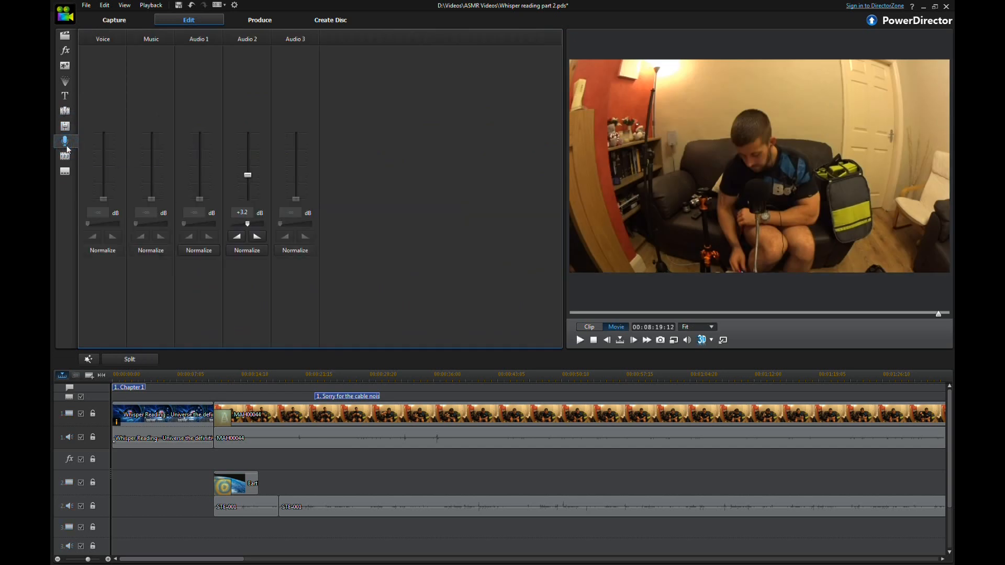
Step: Try to trim the STE-001 audio clip in the Trim Audio window
left_click(337, 513)
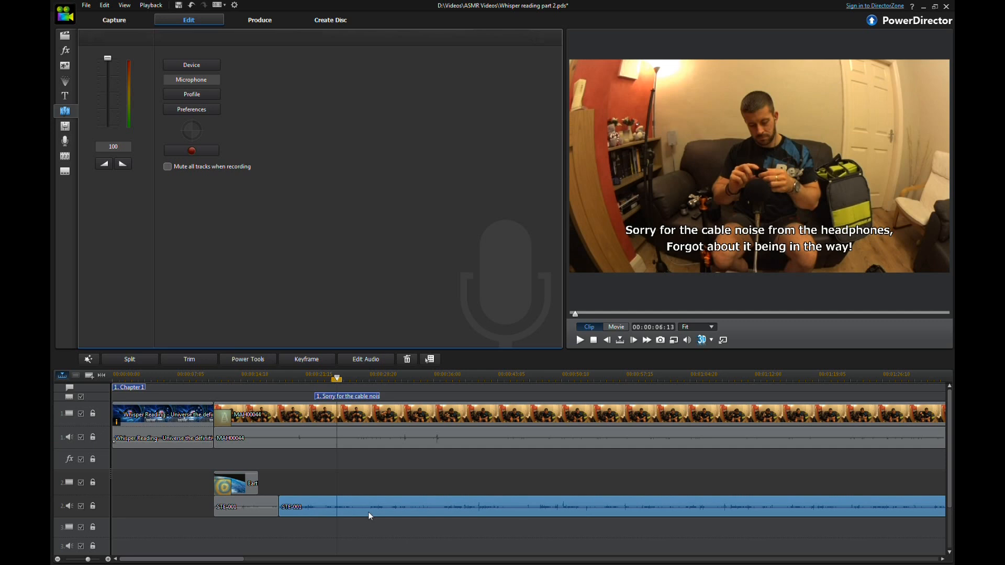
left_click(189, 359)
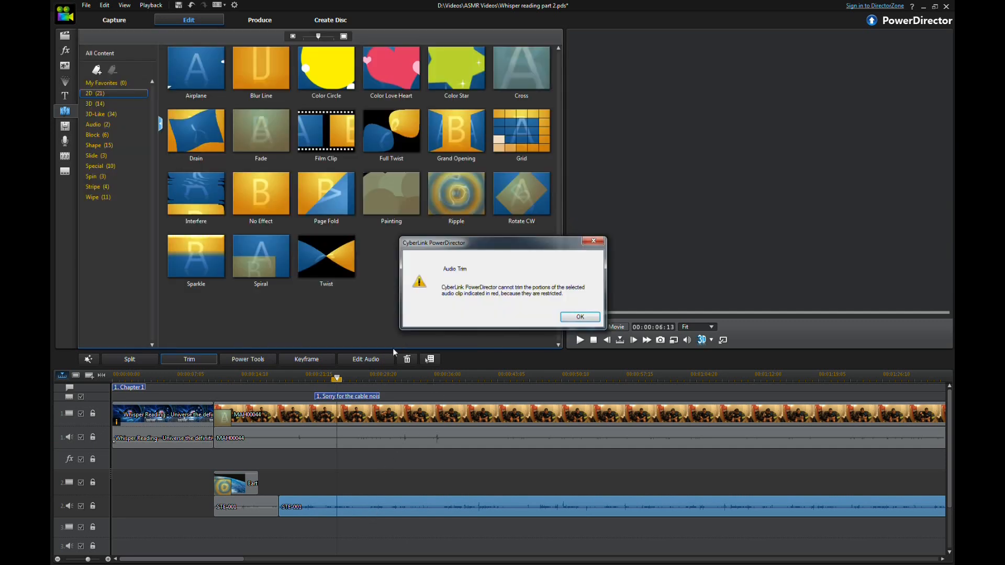
left_click(580, 318)
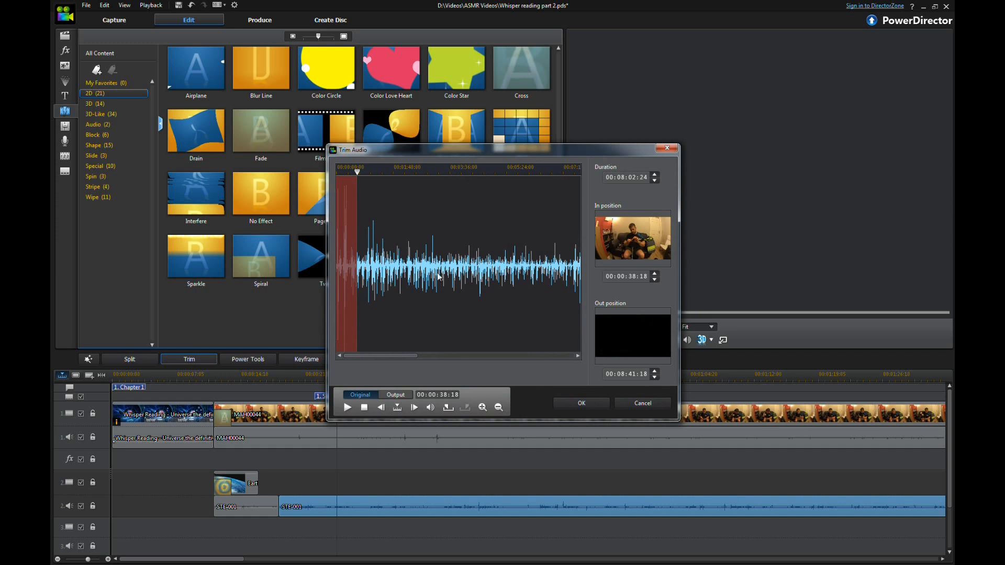
mouse_move(393, 355)
left_mouse_down()
mouse_move(437, 365)
mouse_move(393, 362)
left_mouse_up()
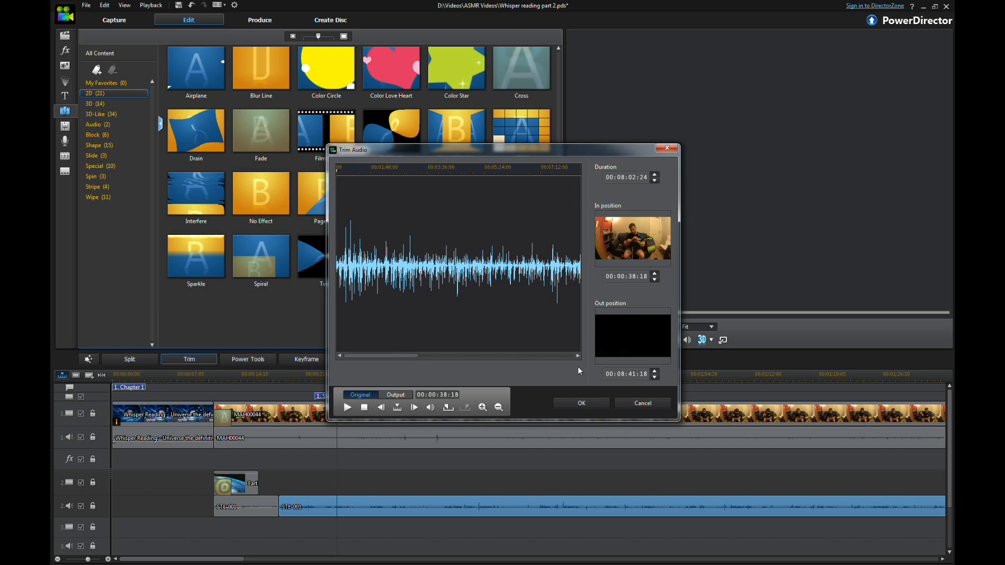
left_click(643, 403)
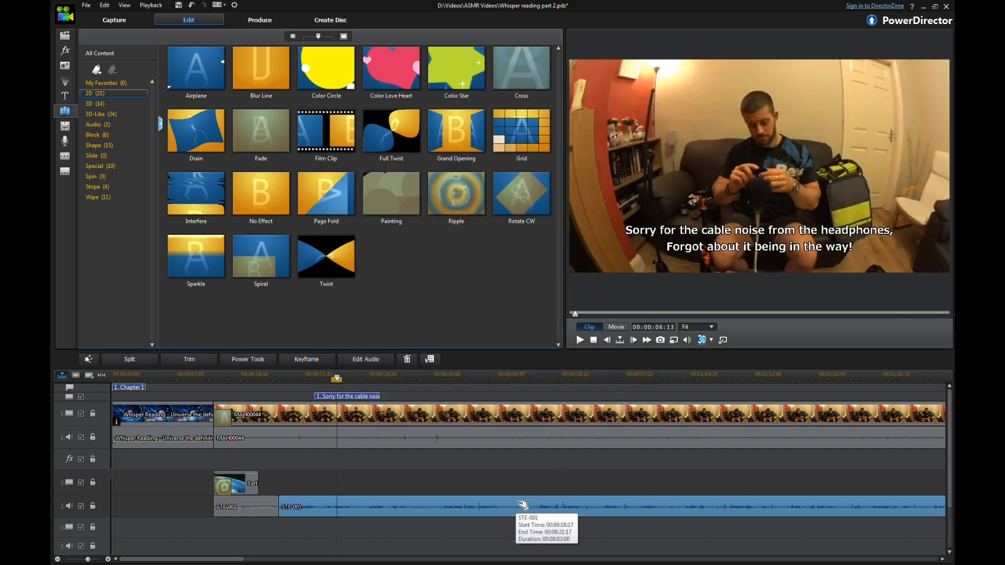
right_click(521, 505)
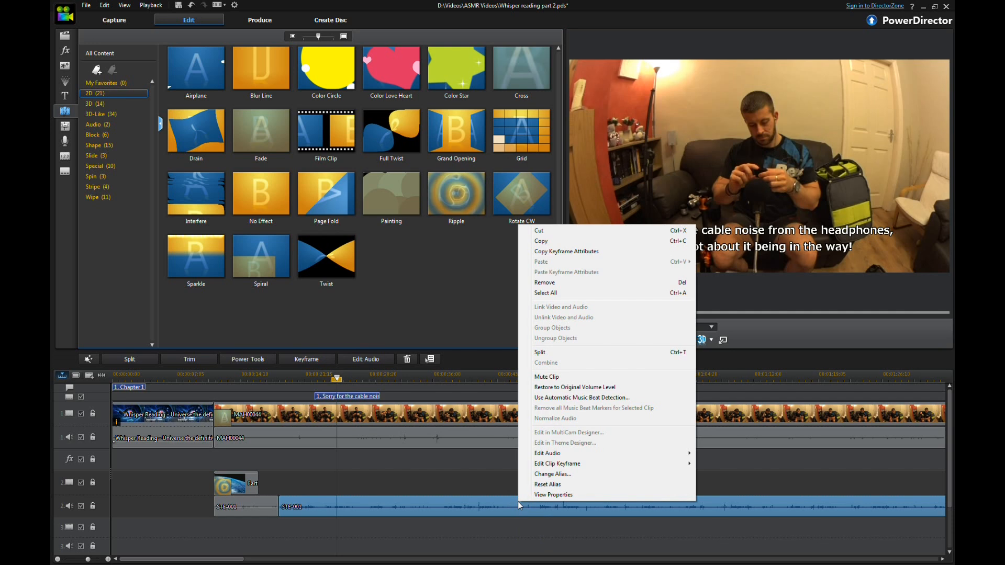
left_click(426, 463)
left_click(408, 482)
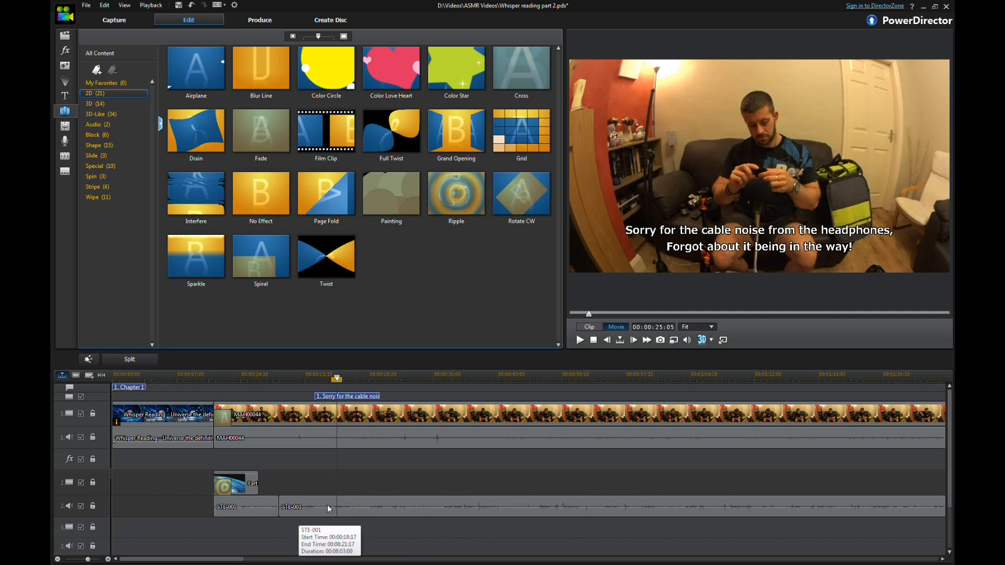
Step: Delete the Earth image overlay from the overlay track, leaving a gap
left_click(242, 491)
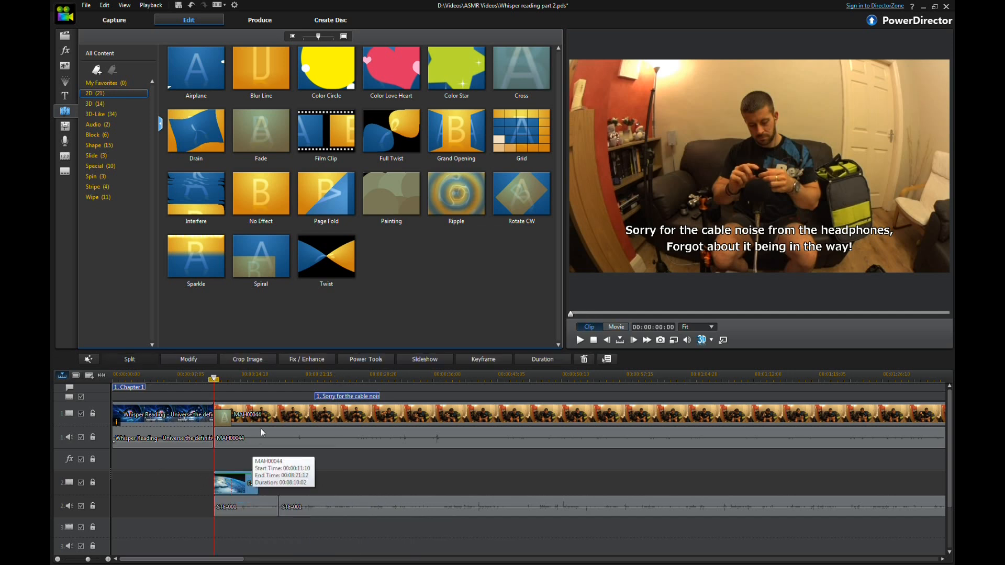
key("Delete")
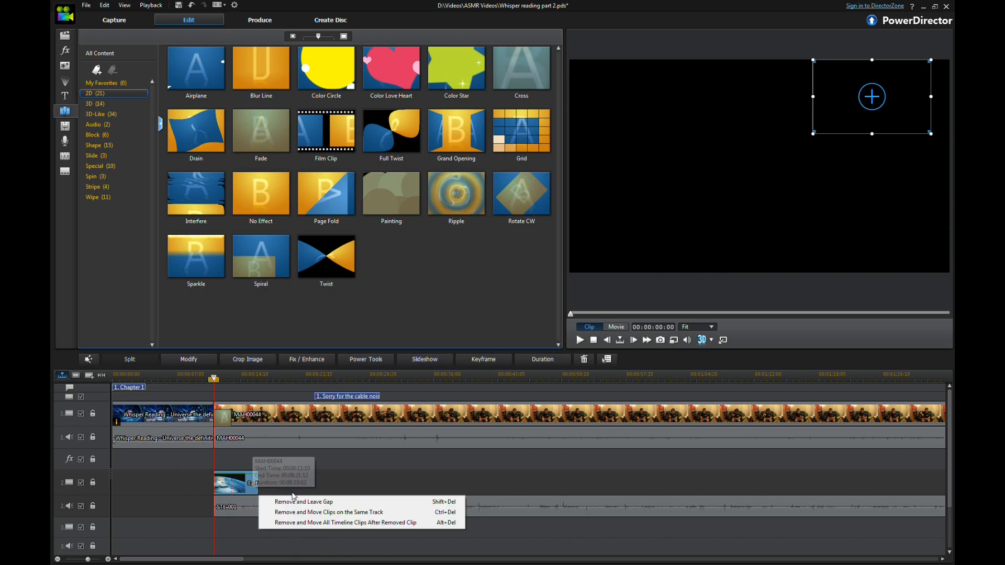
left_click(287, 501)
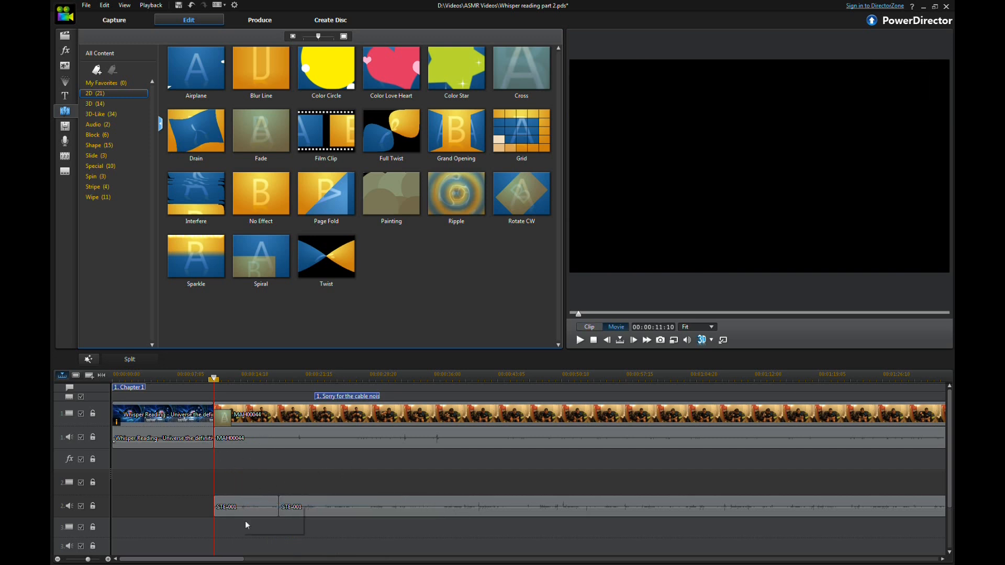
Step: Add a second subtitle at about 00:00:35:12 in the subtitle list and delete it again
left_click(65, 173)
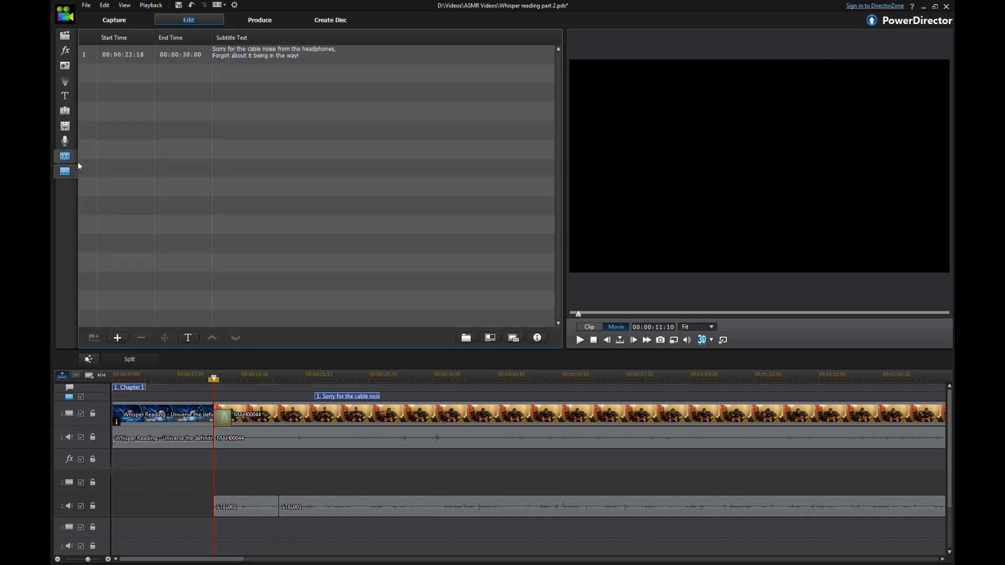
left_click(346, 400)
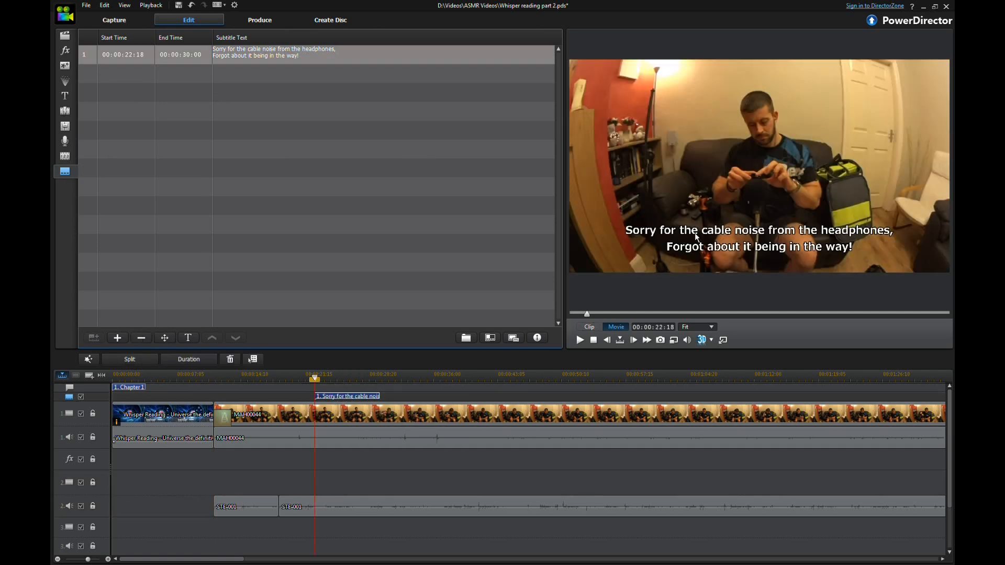
left_click(428, 374)
left_click(256, 82)
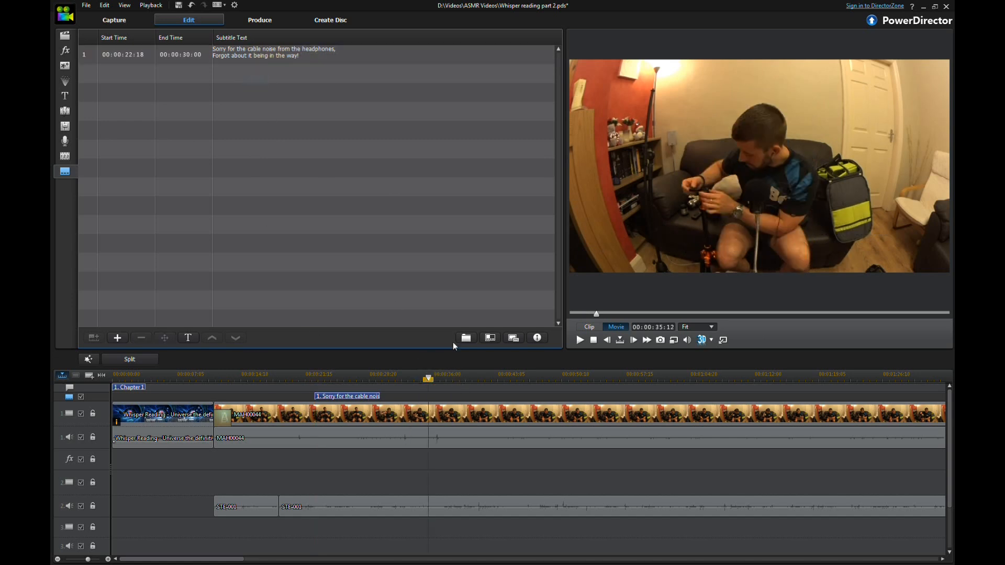
left_click(118, 338)
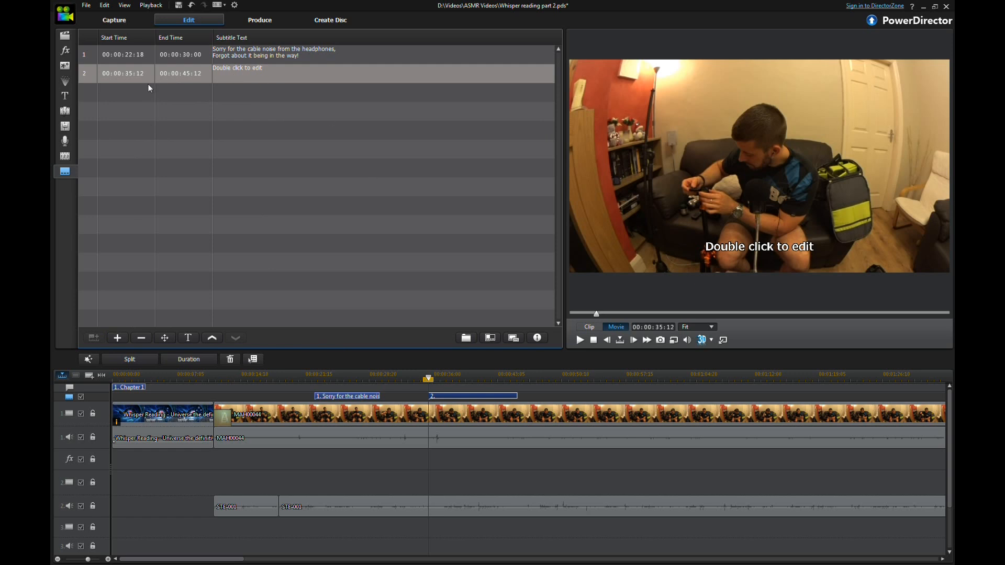
left_click(439, 472)
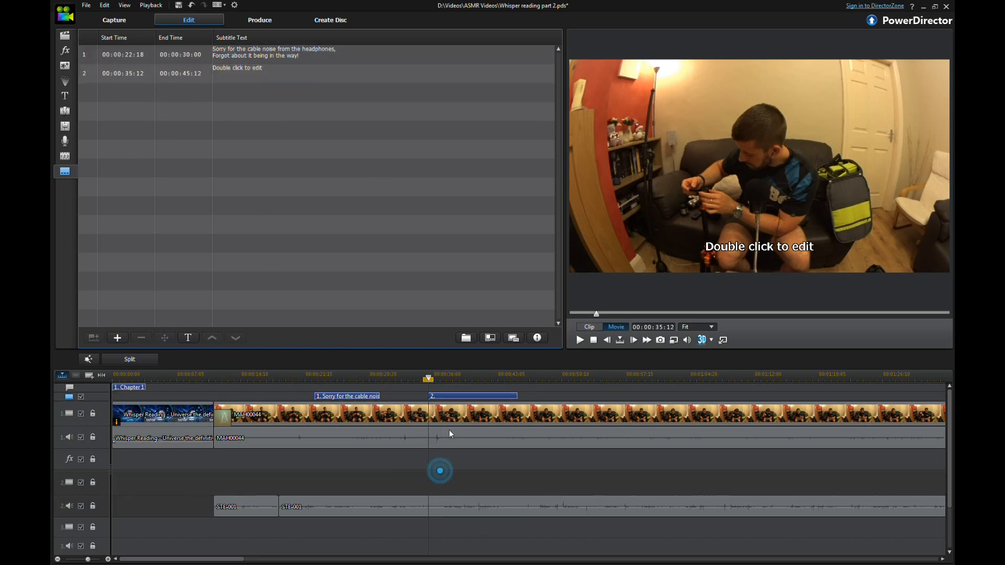
left_click(460, 398)
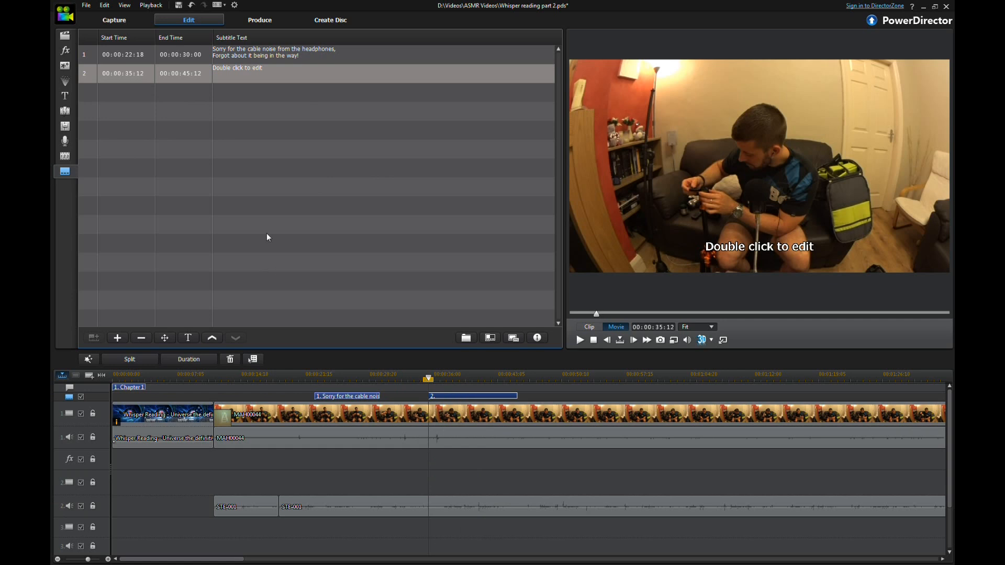
left_click(141, 337)
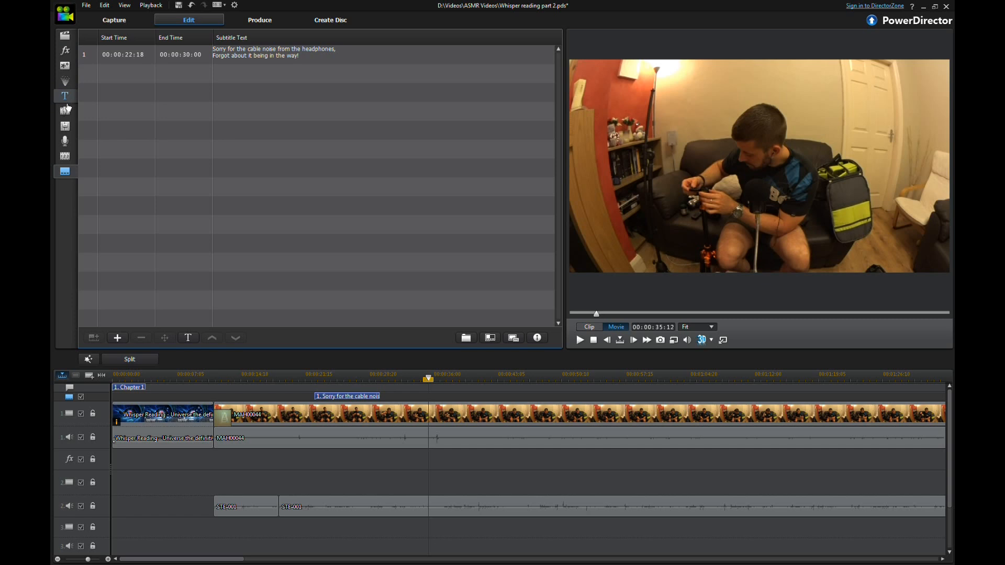
left_click(66, 39)
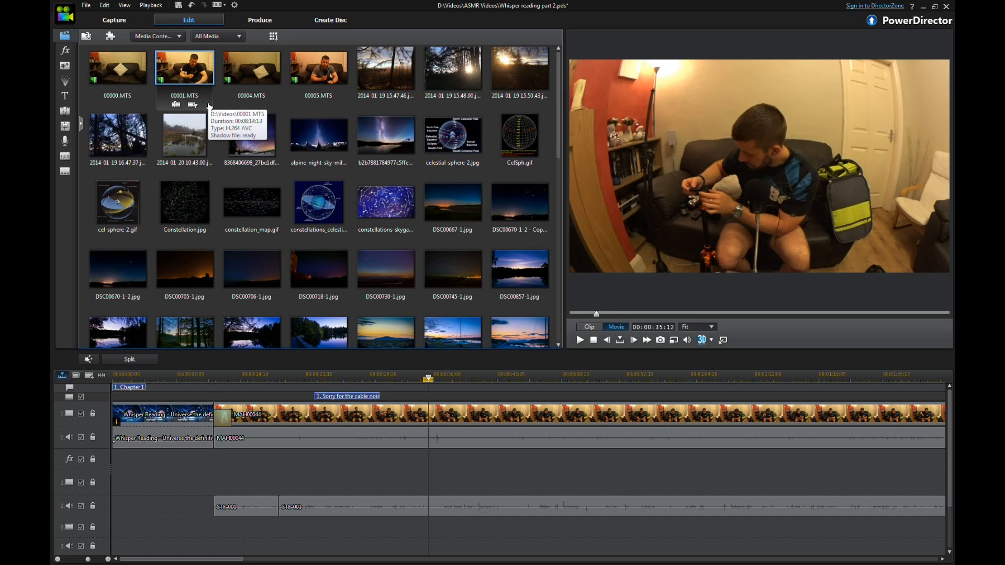
mouse_move(206, 558)
left_mouse_down()
mouse_move(879, 562)
mouse_move(539, 561)
mouse_move(197, 522)
left_mouse_up()
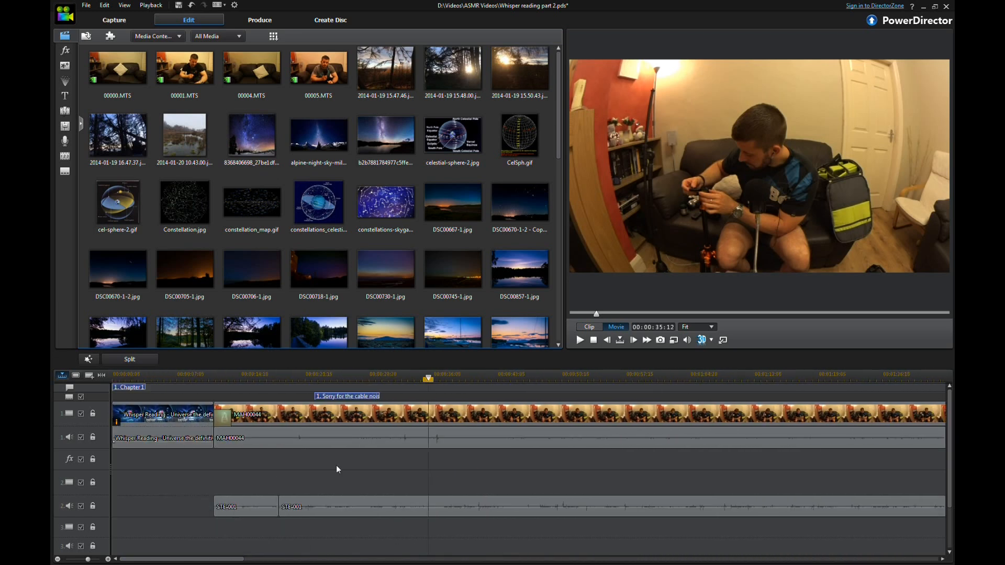
scroll(358, 278, "down", 1)
scroll(409, 291, "up", 1)
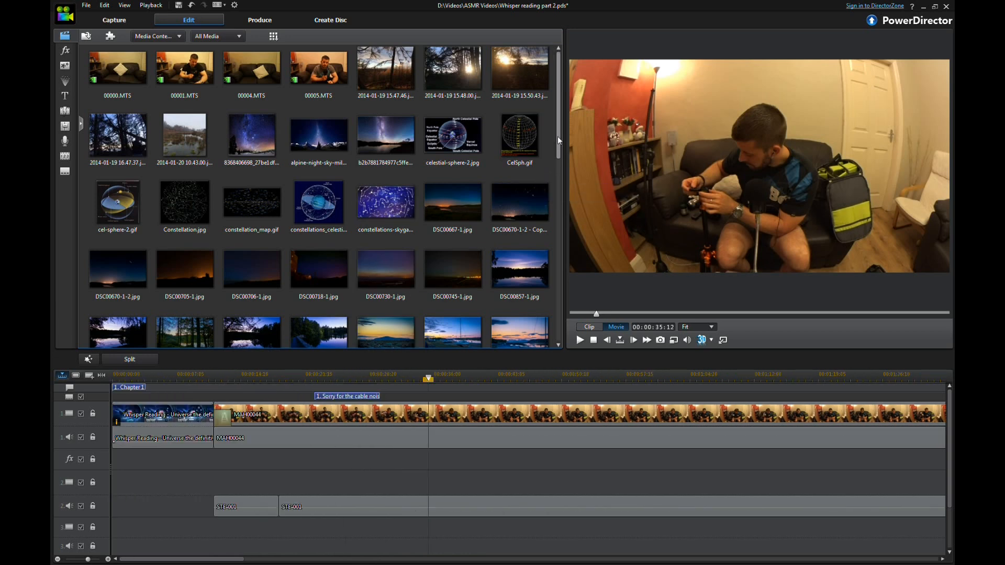
left_click_drag(558, 142, 559, 142)
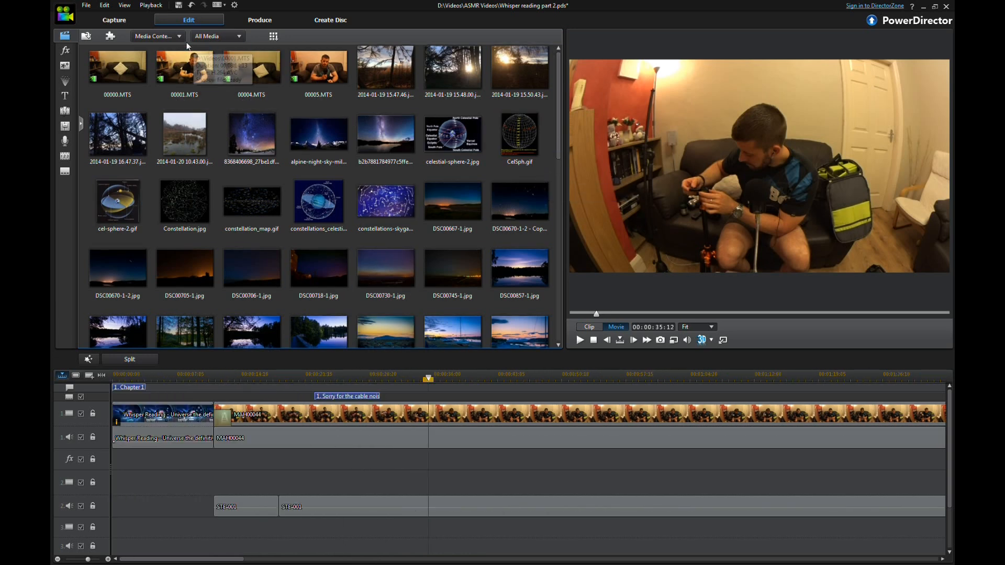
left_click(178, 36)
left_click(178, 38)
left_click(222, 35)
left_click(226, 36)
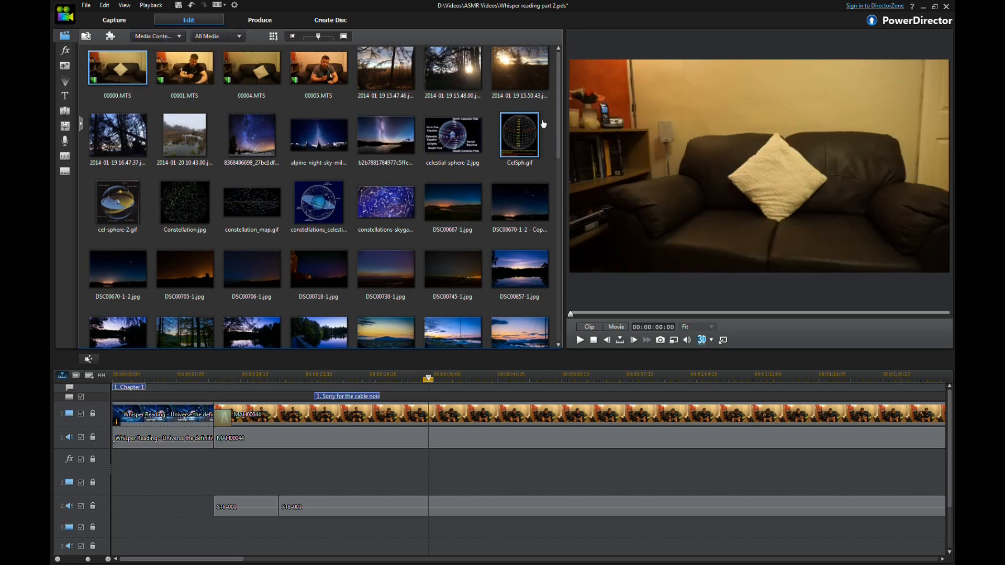
left_click(316, 414)
left_click(310, 503)
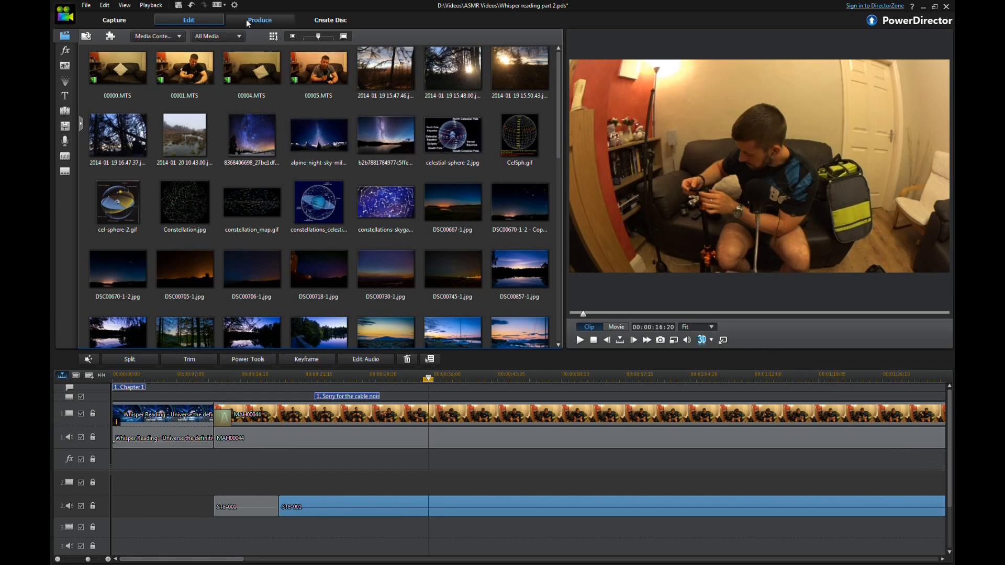
Step: Set up an online YouTube production with FULL HD 1920x1080 quality and pick a video category
left_click(262, 20)
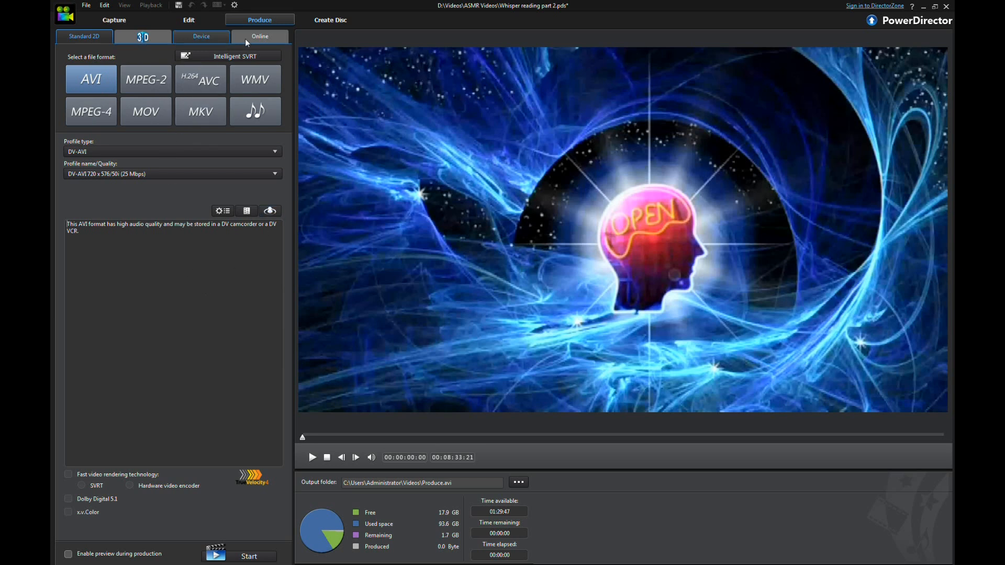
left_click(259, 41)
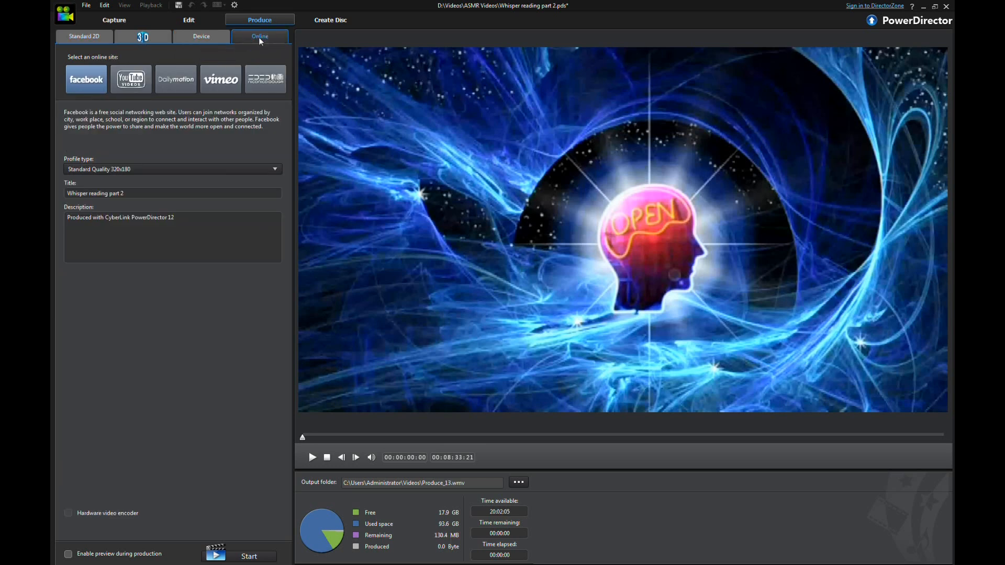
left_click(135, 90)
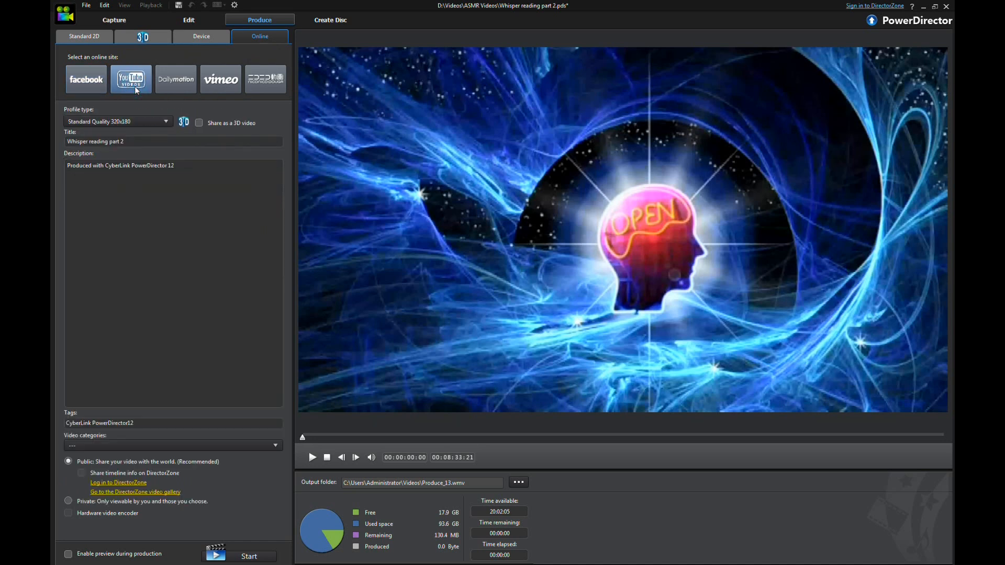
left_click(138, 122)
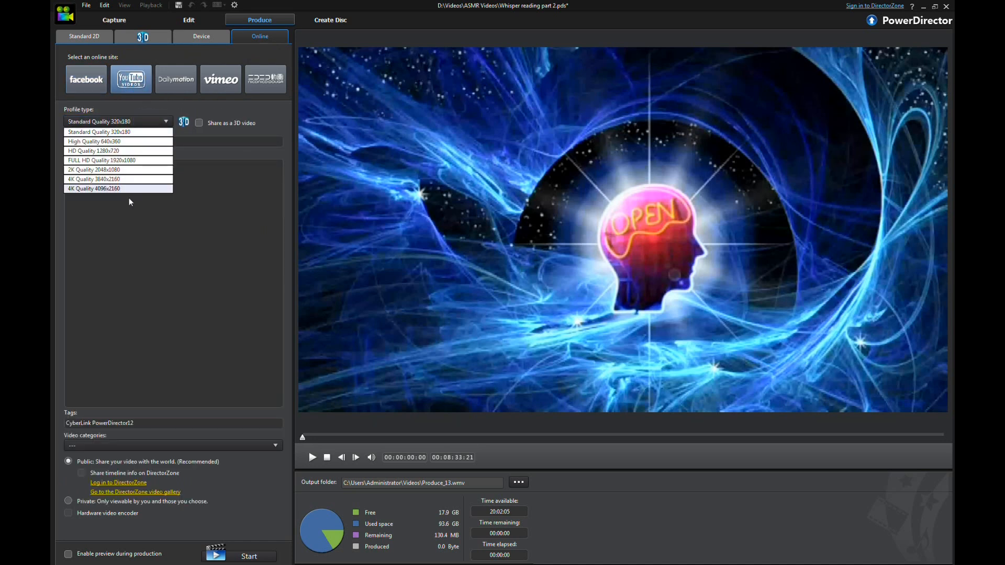
left_click(139, 160)
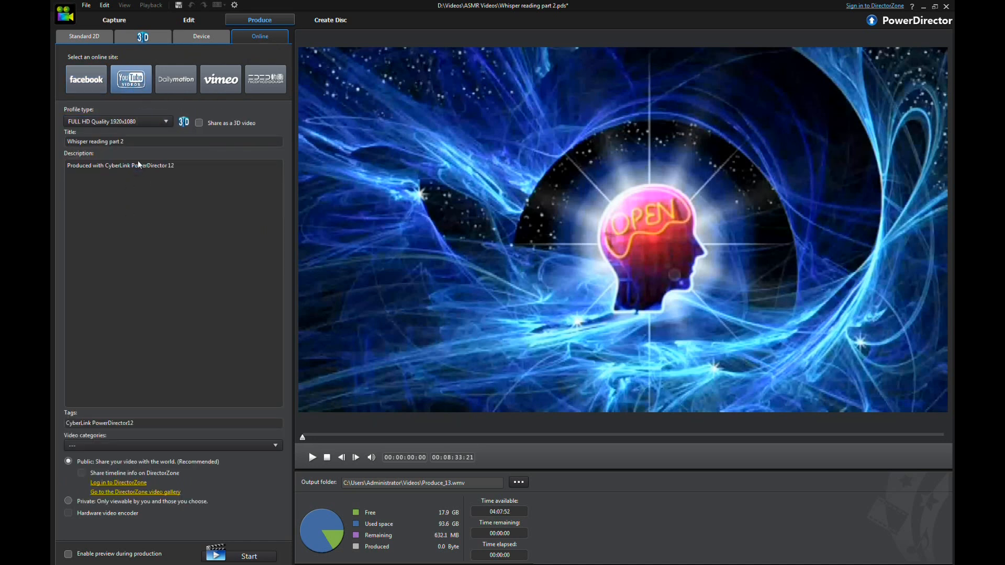
left_click(167, 444)
left_click(152, 492)
mouse_move(243, 560)
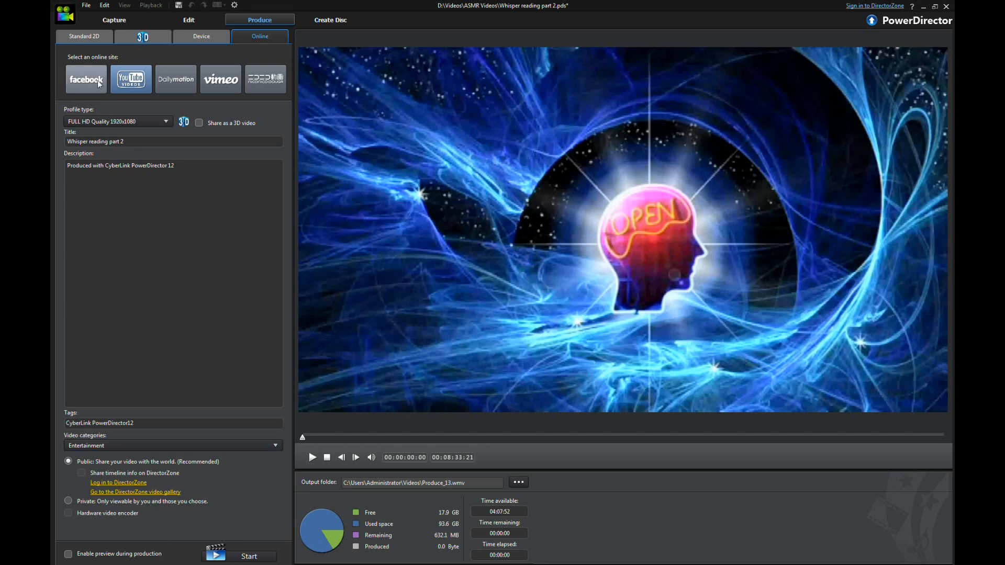
left_click(167, 21)
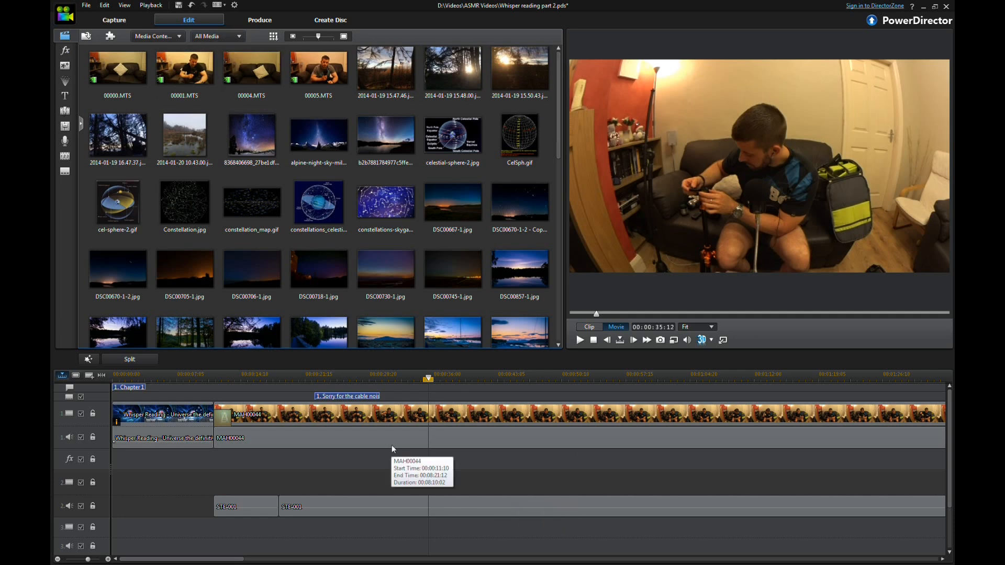
mouse_move(88, 561)
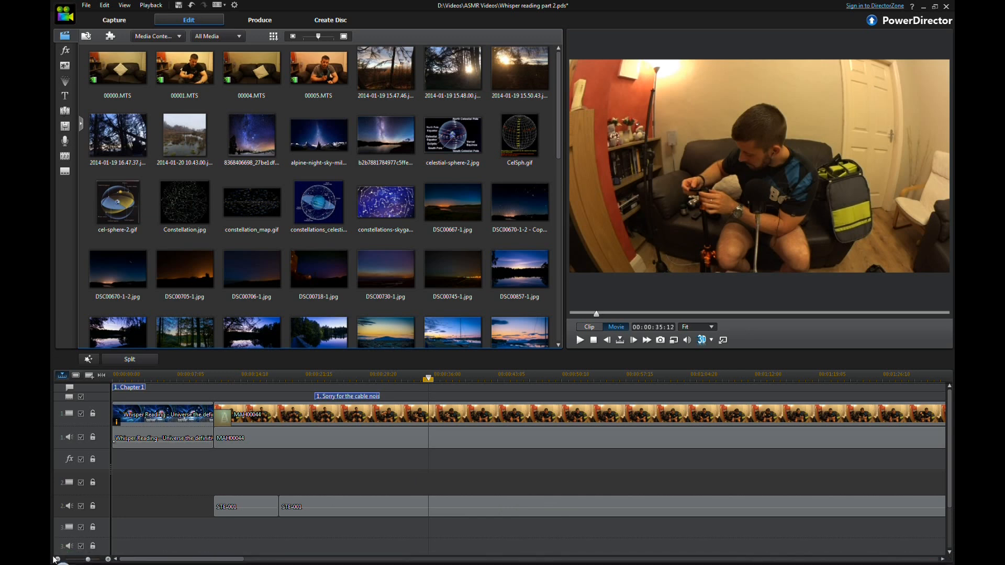
left_click(59, 559)
left_click(58, 560)
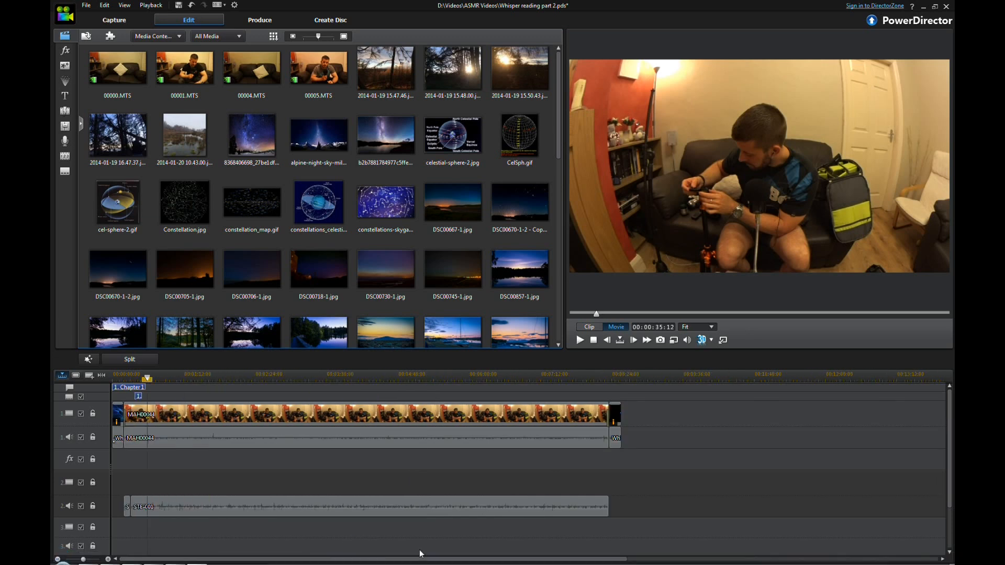
left_click(924, 7)
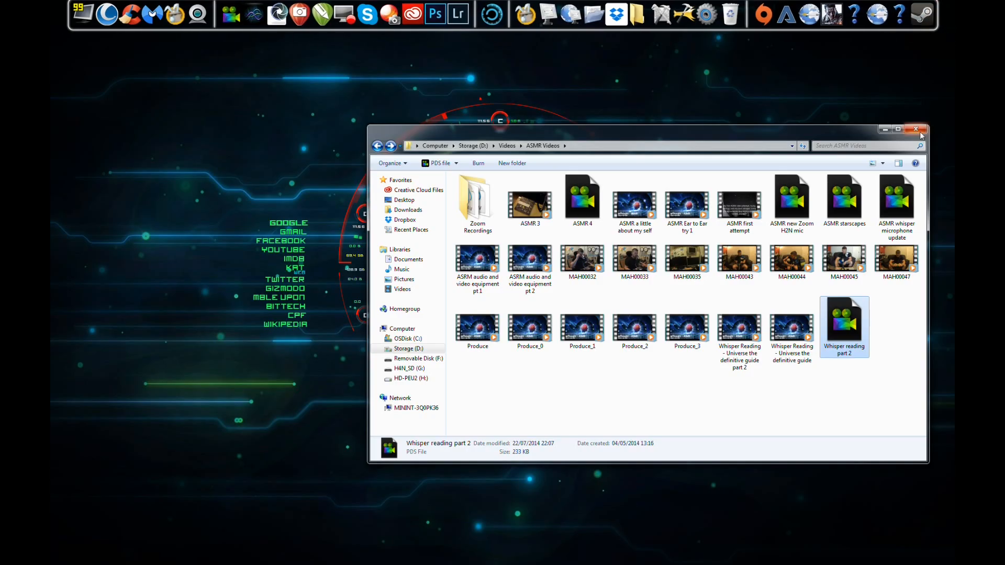
left_click(885, 130)
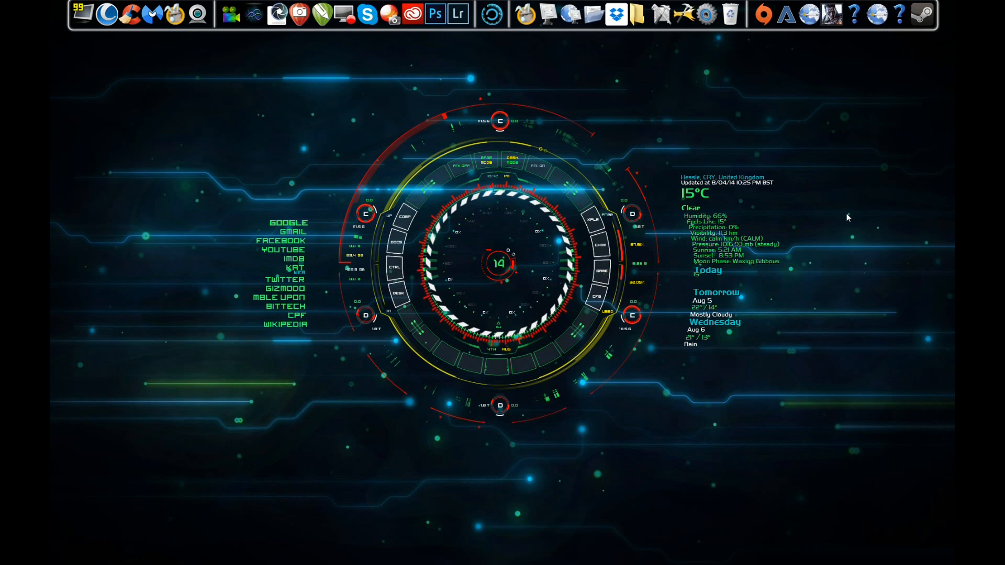
mouse_move(654, 564)
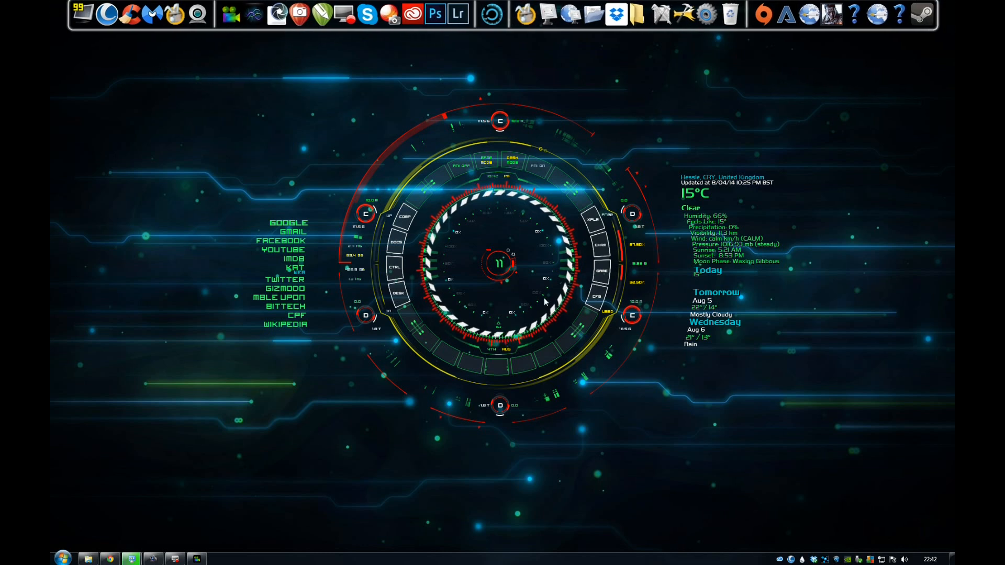
left_click(197, 559)
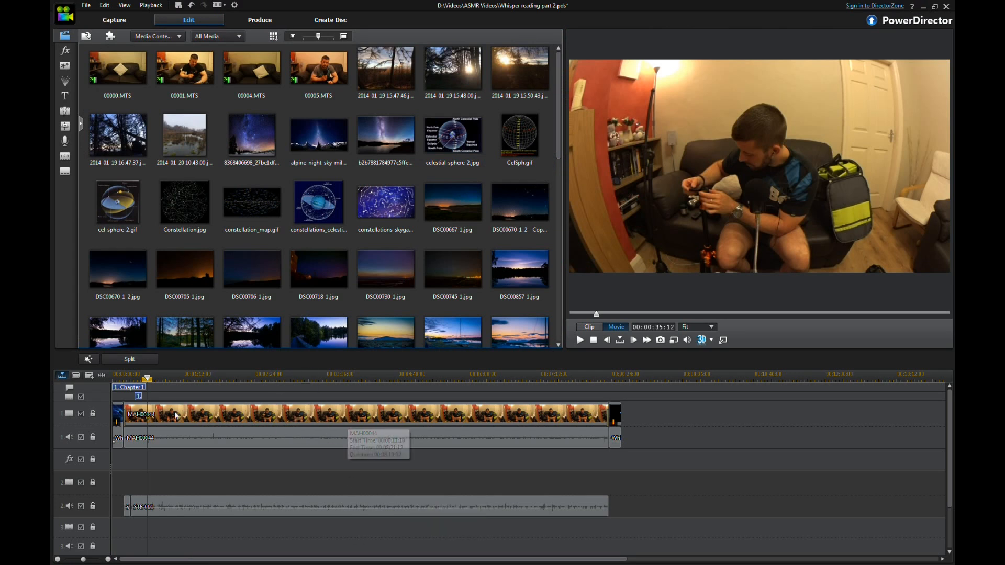
left_click(249, 505)
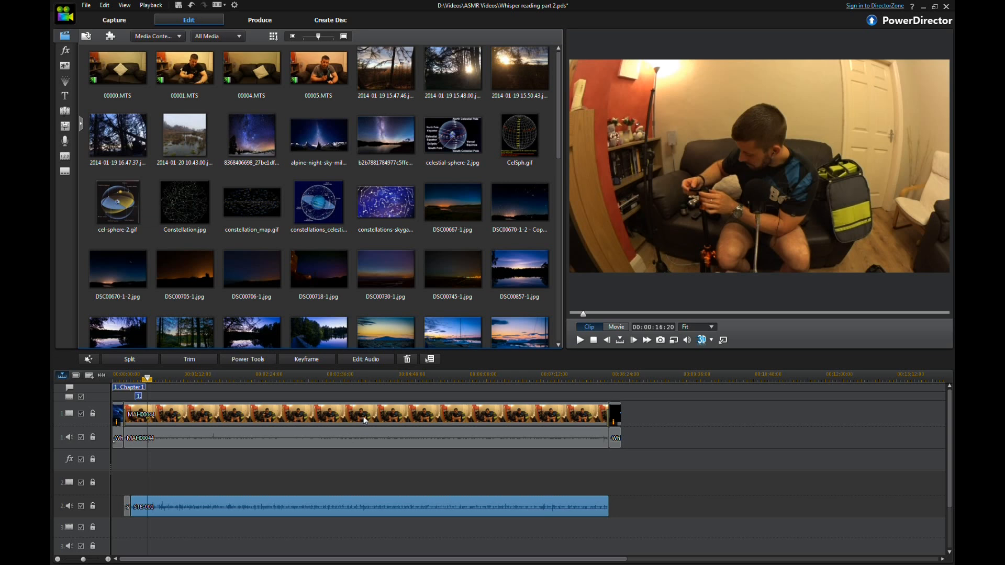
mouse_move(270, 564)
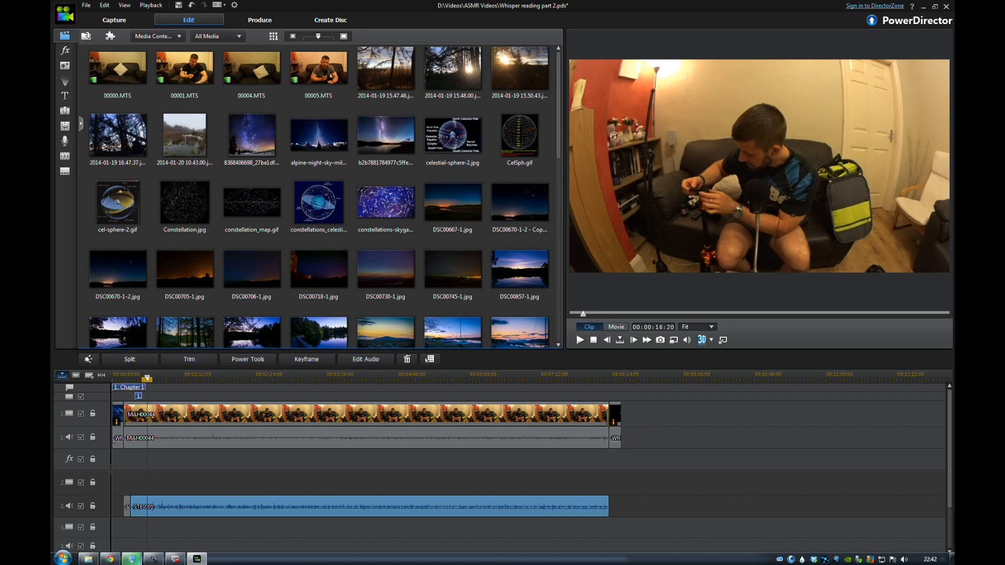
mouse_move(199, 561)
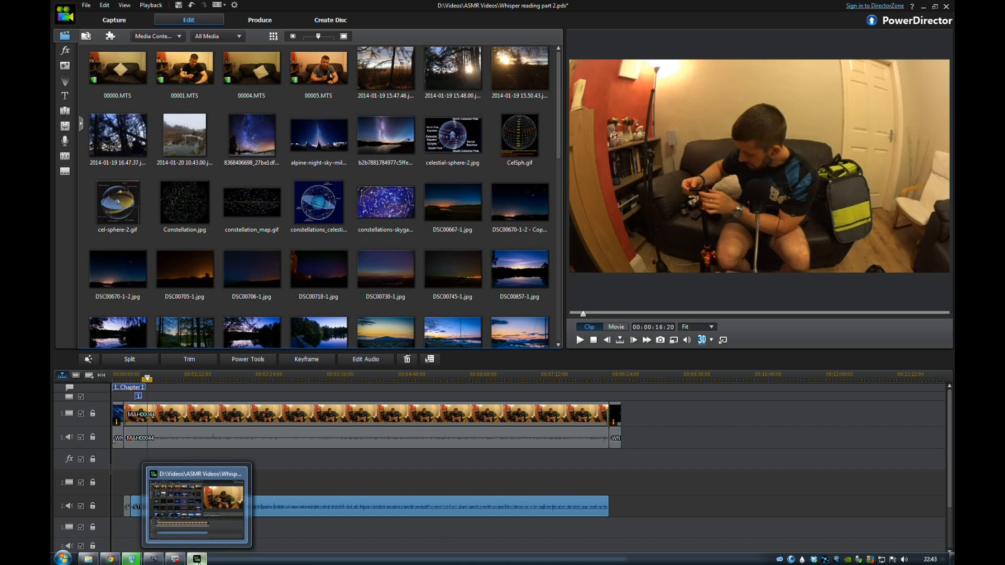
left_click(197, 559)
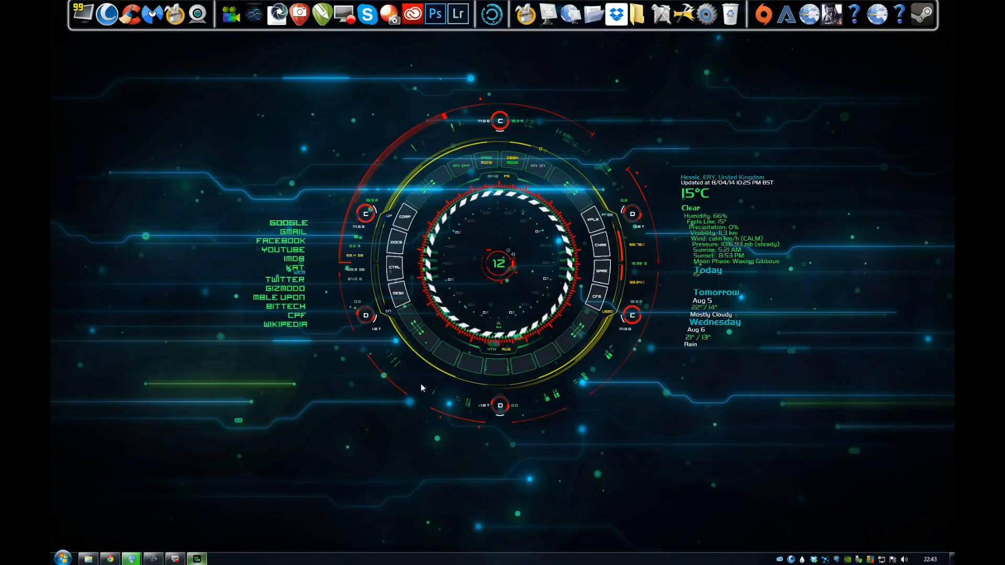